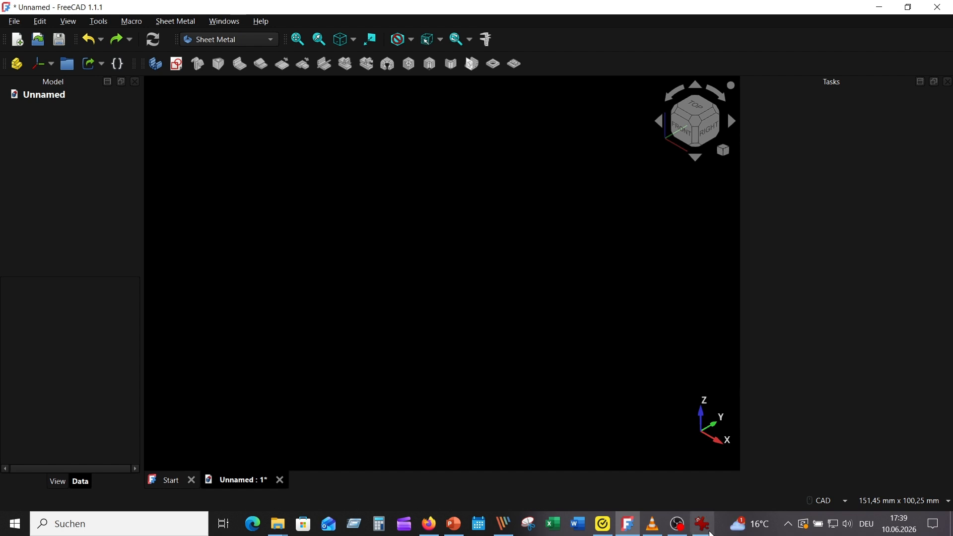
Step: Check the reference drawing of the louvred panel and create a sheet metal base shape of type Flat
click(702, 525)
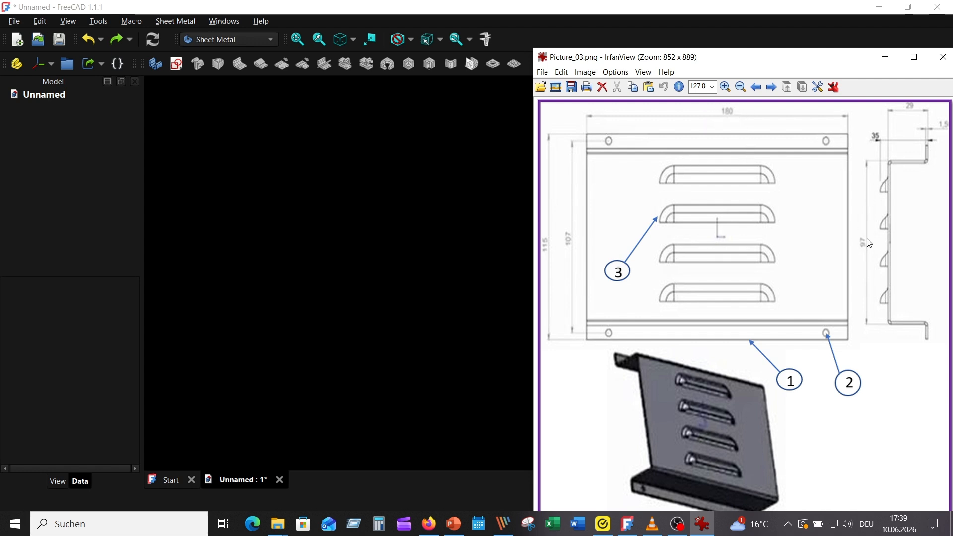
click(348, 198)
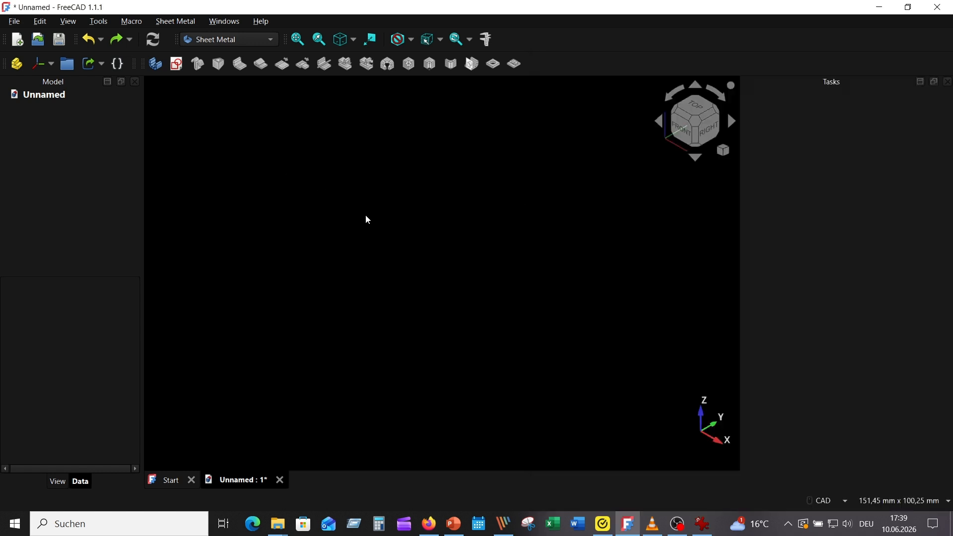
click(162, 66)
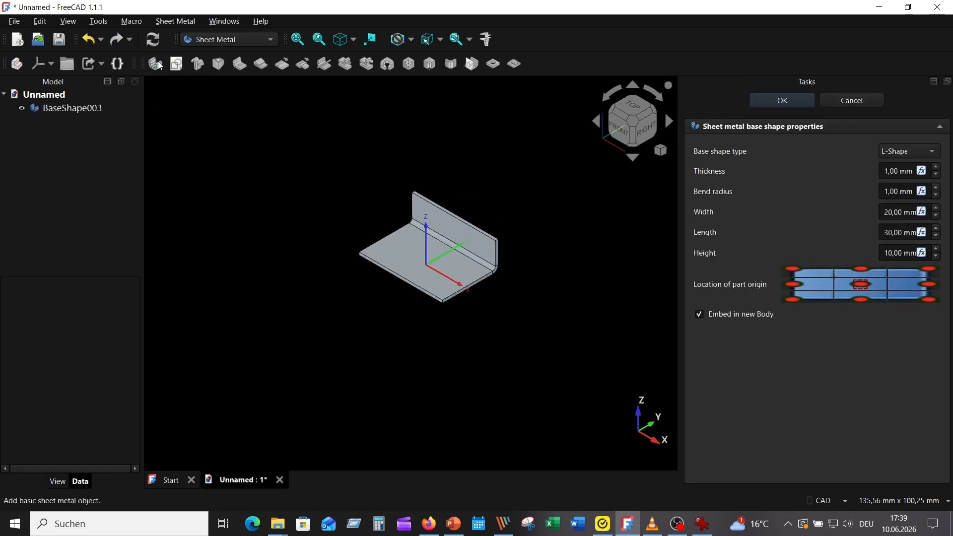
click(908, 151)
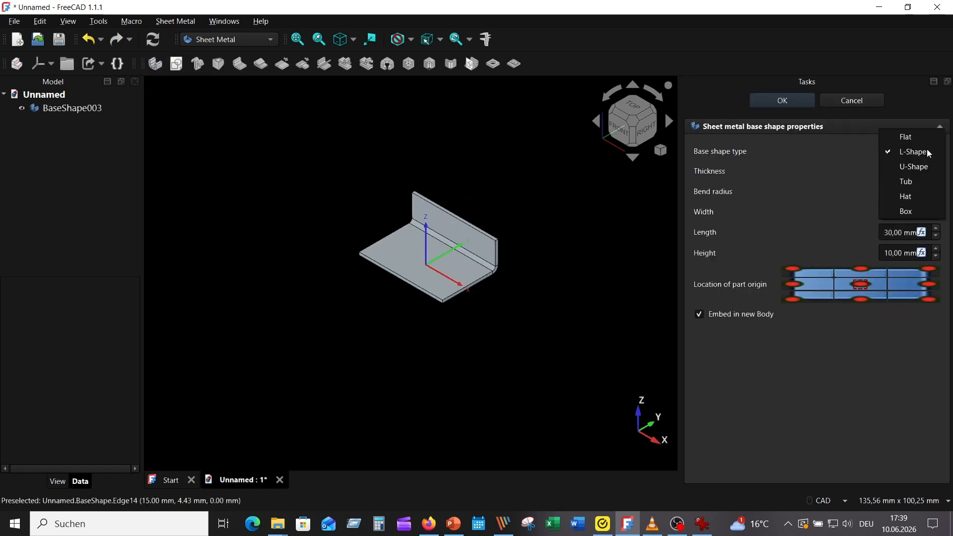
click(904, 135)
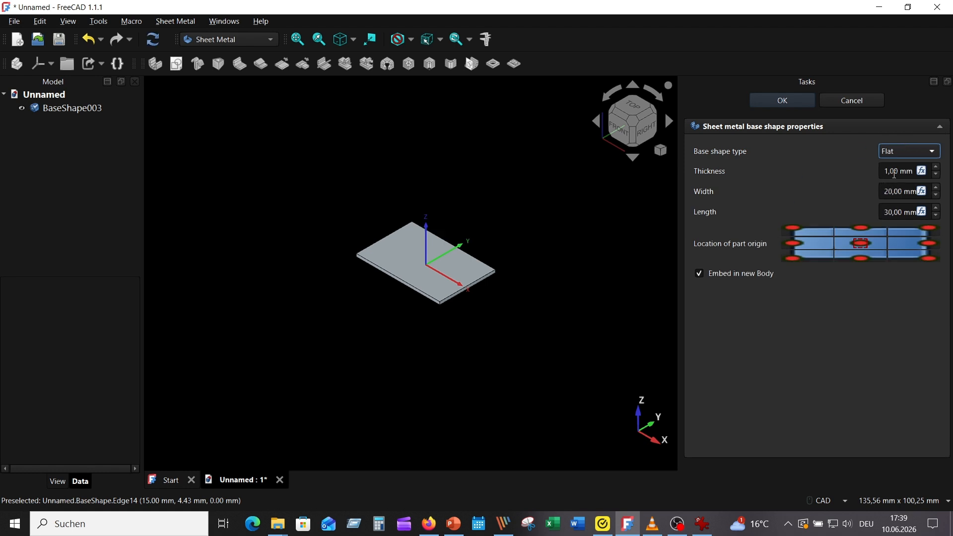
Step: Give the flat base plate a thickness of 1.5 mm, a width of 97 mm and a length of 180 mm, as in the drawing
click(701, 525)
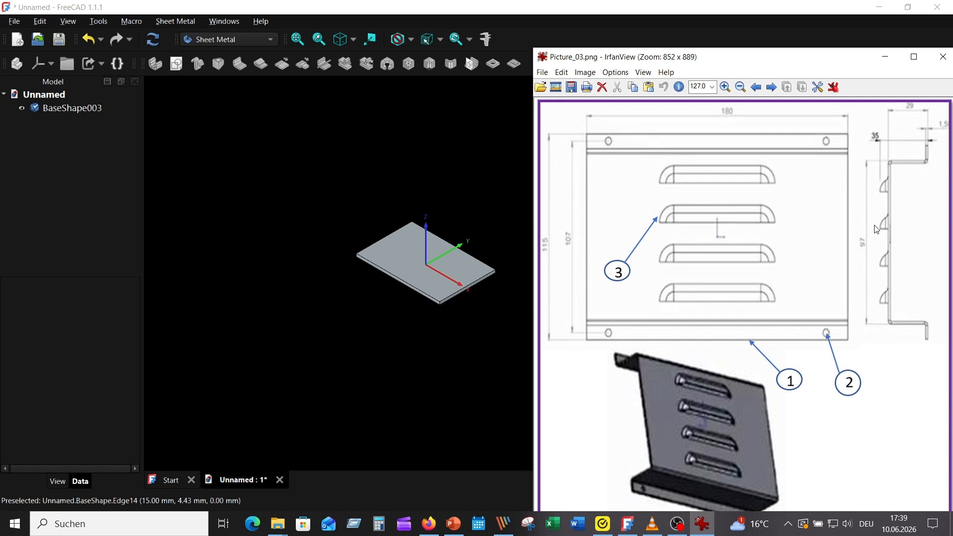
click(449, 163)
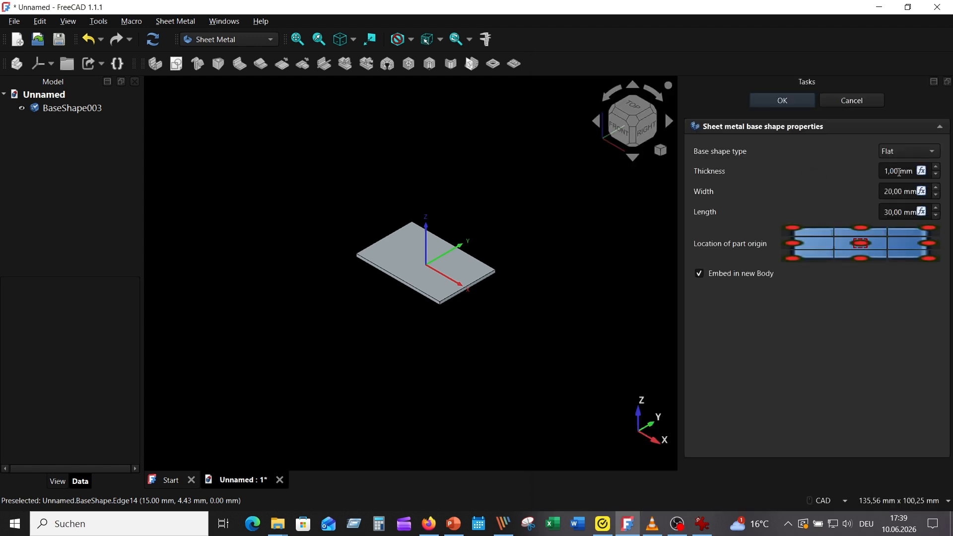
click(891, 170)
text(5)
click(892, 192)
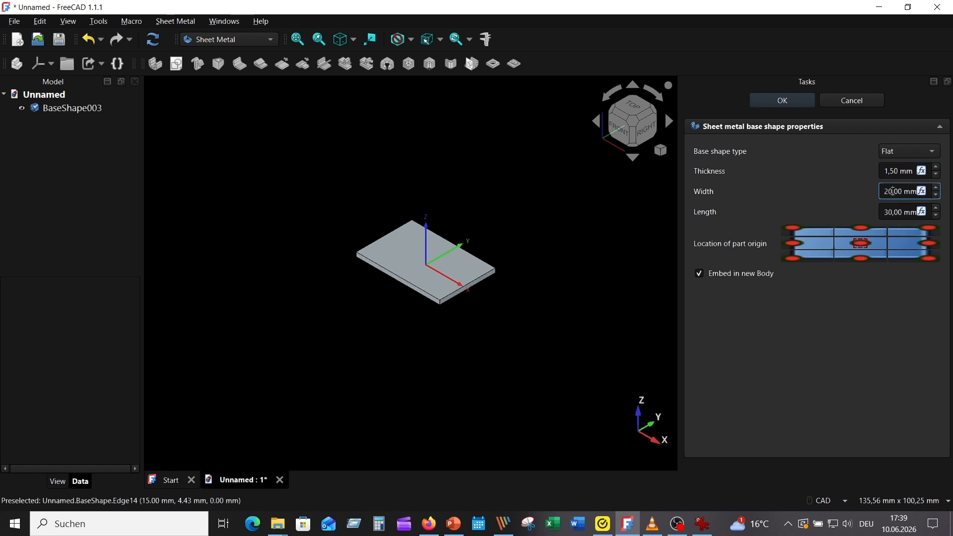
text(97)
click(878, 212)
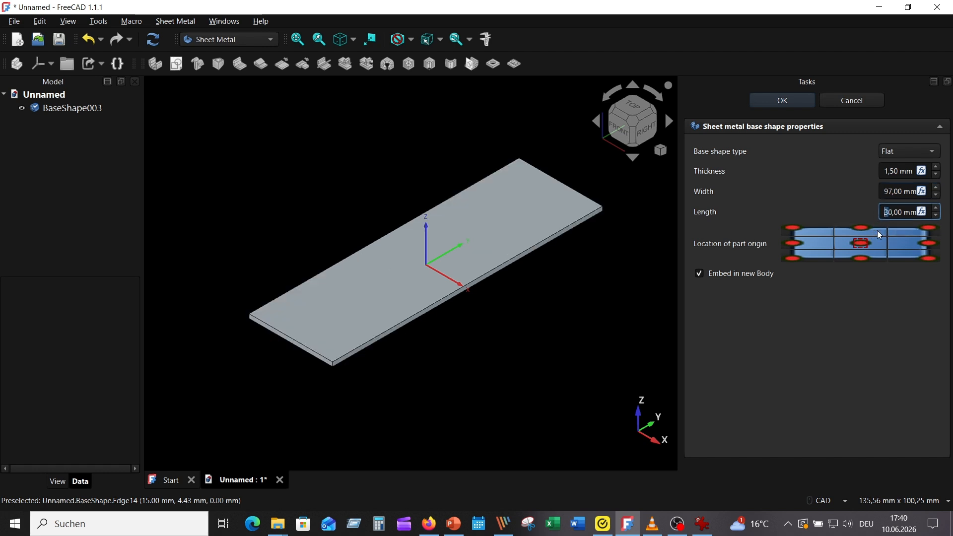
text(18)
key(Return)
scroll(516, 243, down, 6)
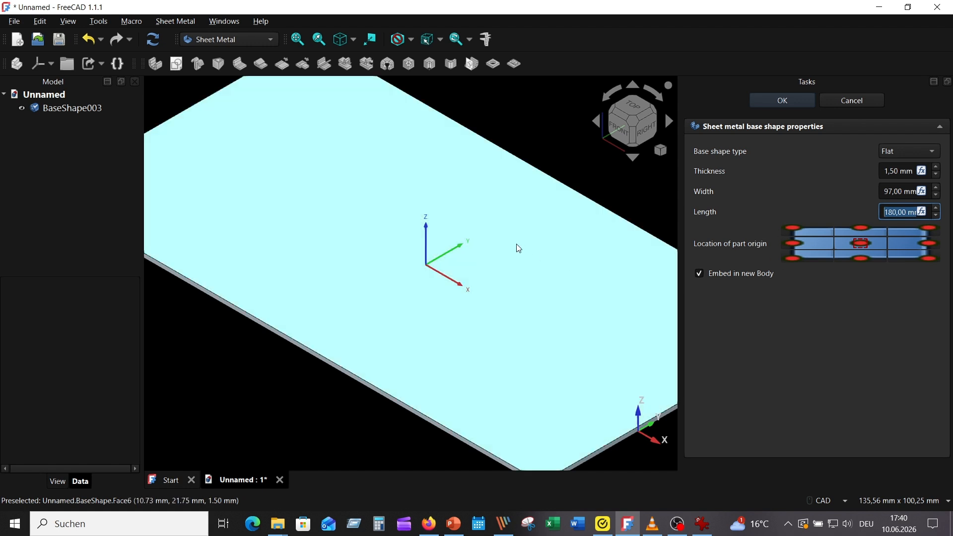
click(781, 101)
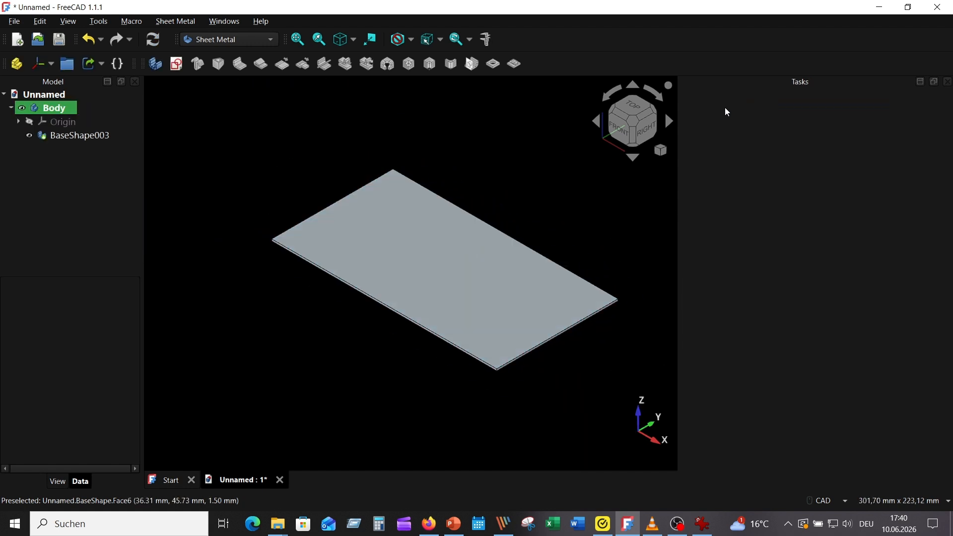
Step: Consult the drawing's side profile and add flanges along the two long lower edges of the base plate
scroll(534, 183, up, 3)
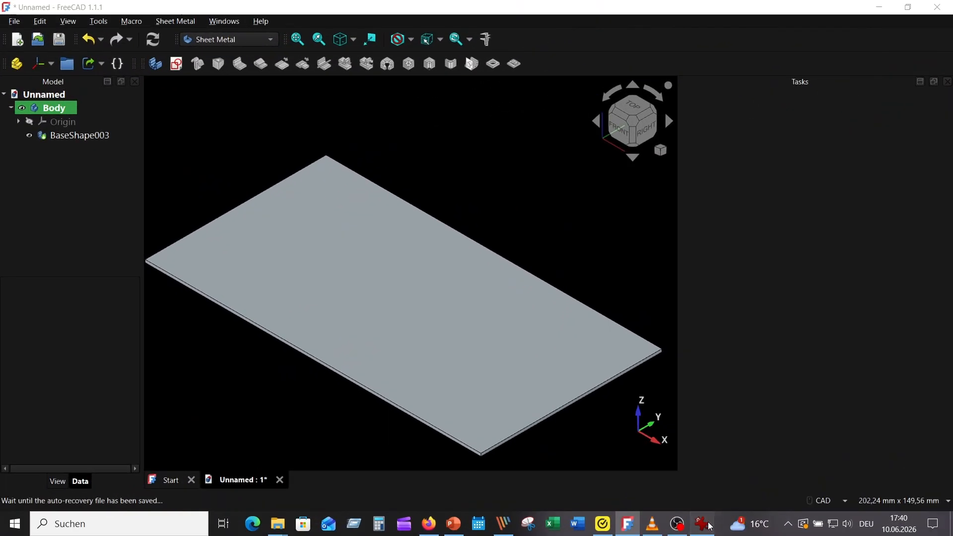
key(alt+Tab)
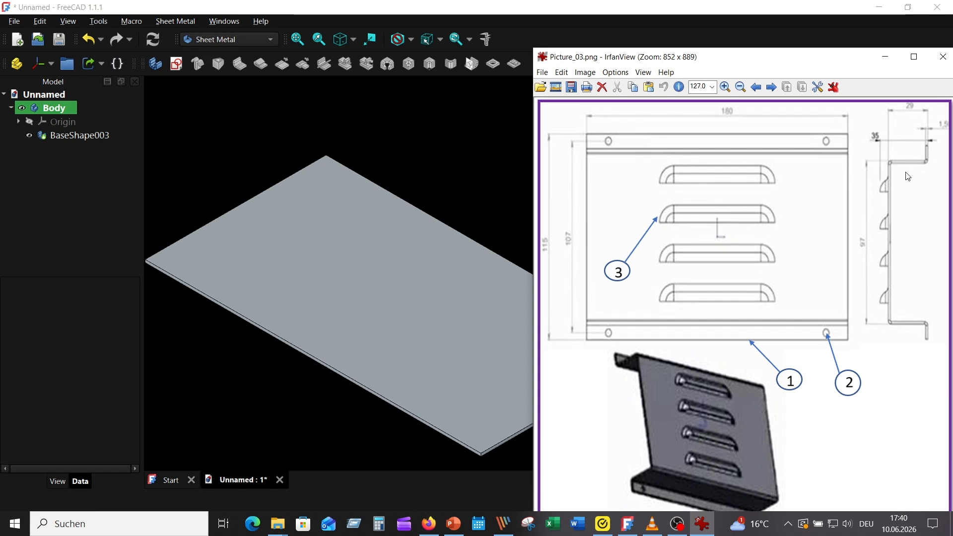
click(525, 191)
middle_drag(463, 166, 292, 287)
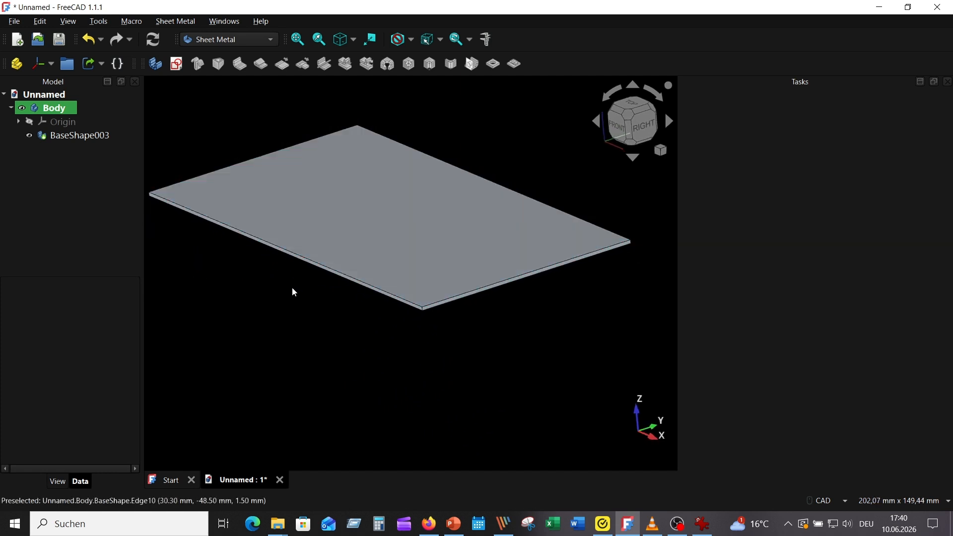
scroll(294, 292, up, 2)
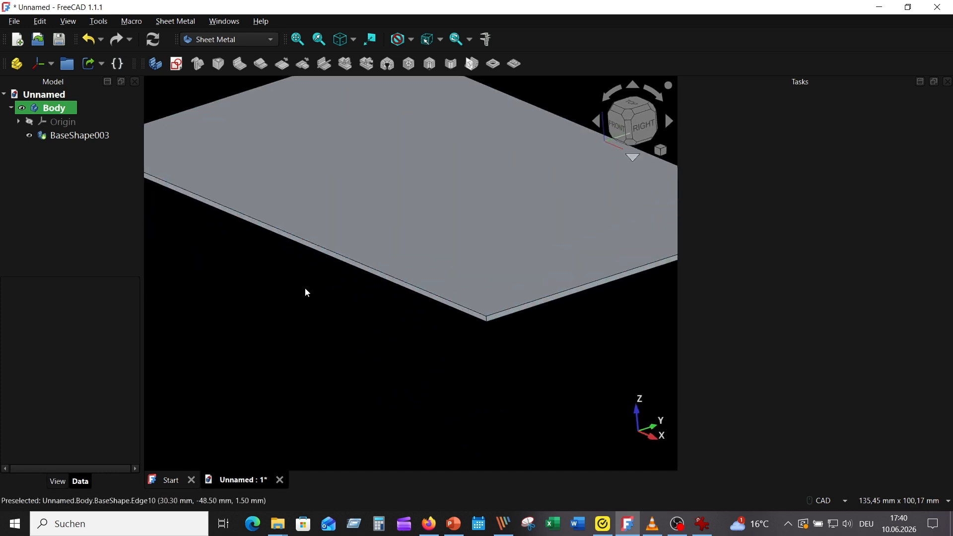
click(366, 272)
scroll(430, 362, down, 6)
middle_drag(432, 366, 505, 313)
scroll(459, 306, up, 7)
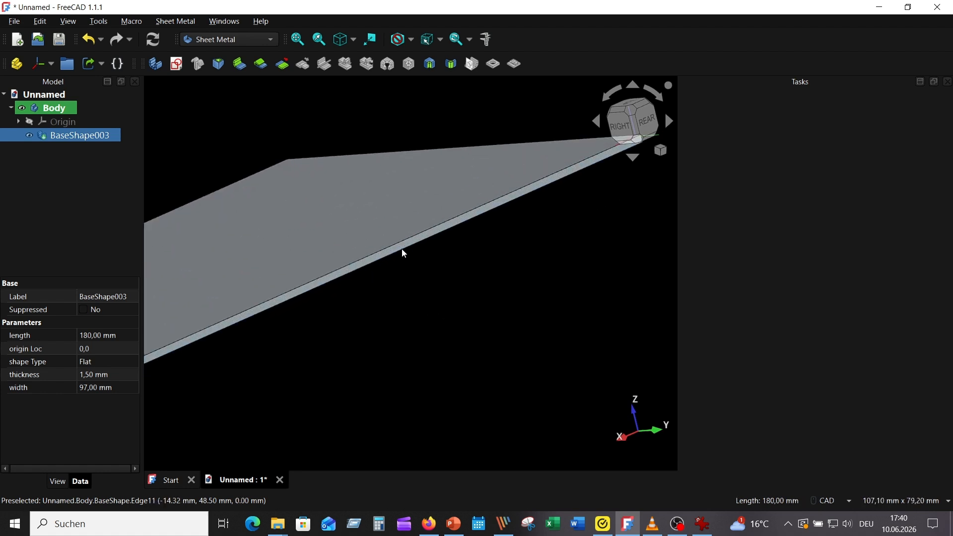
ctrl+click(400, 251)
scroll(456, 312, down, 5)
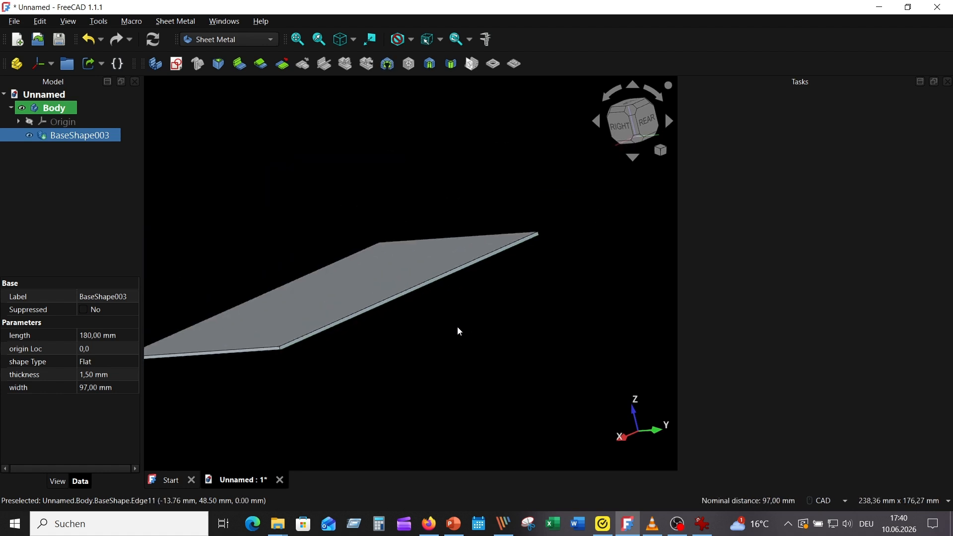
scroll(393, 314, up, 6)
scroll(403, 314, down, 3)
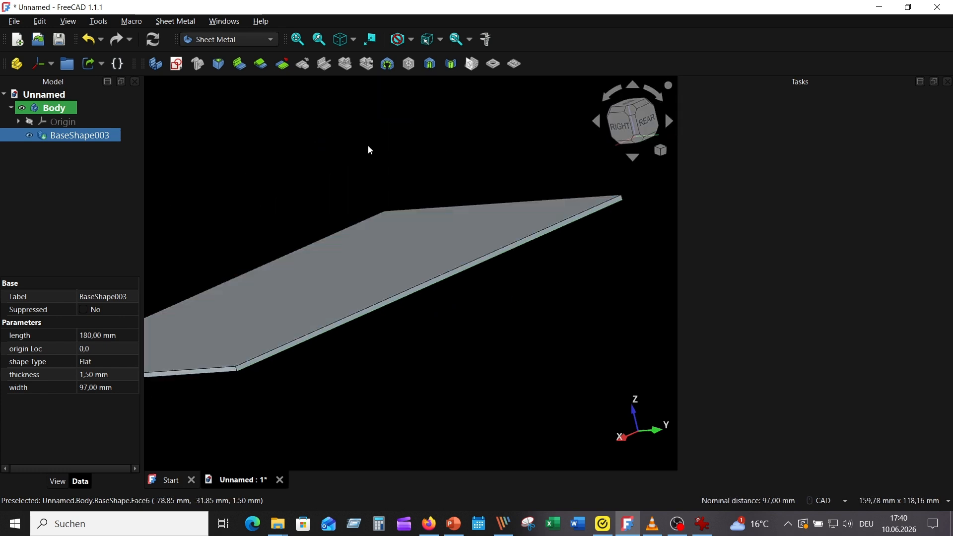
click(239, 64)
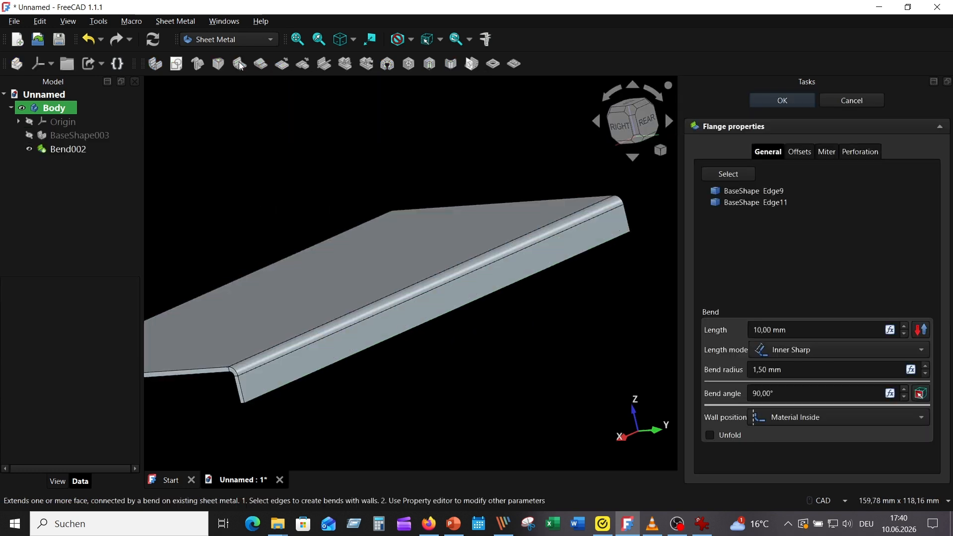
Step: Set the two side flanges to a length of 29 mm with the Outer Sharp length mode
scroll(330, 205, down, 4)
middle_drag(465, 308, 558, 291)
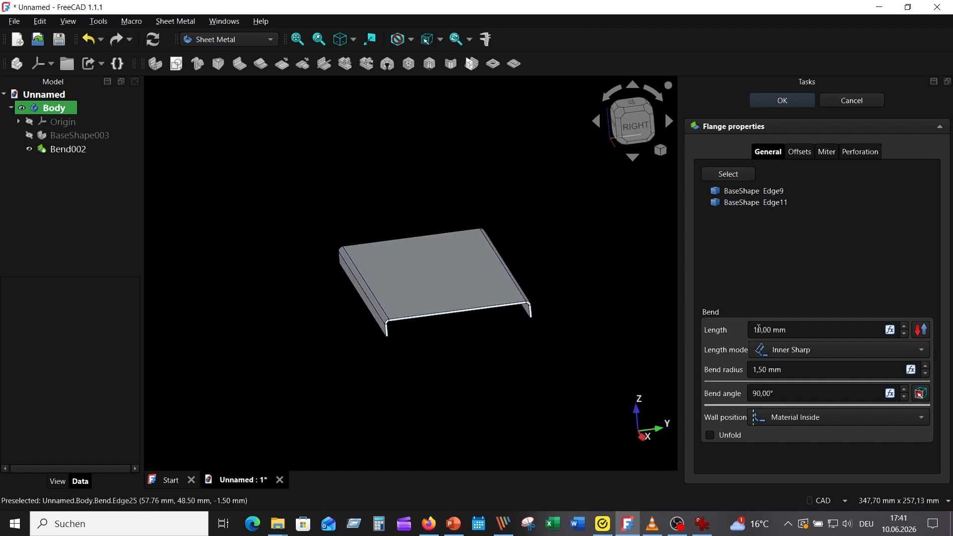
double_click(758, 331)
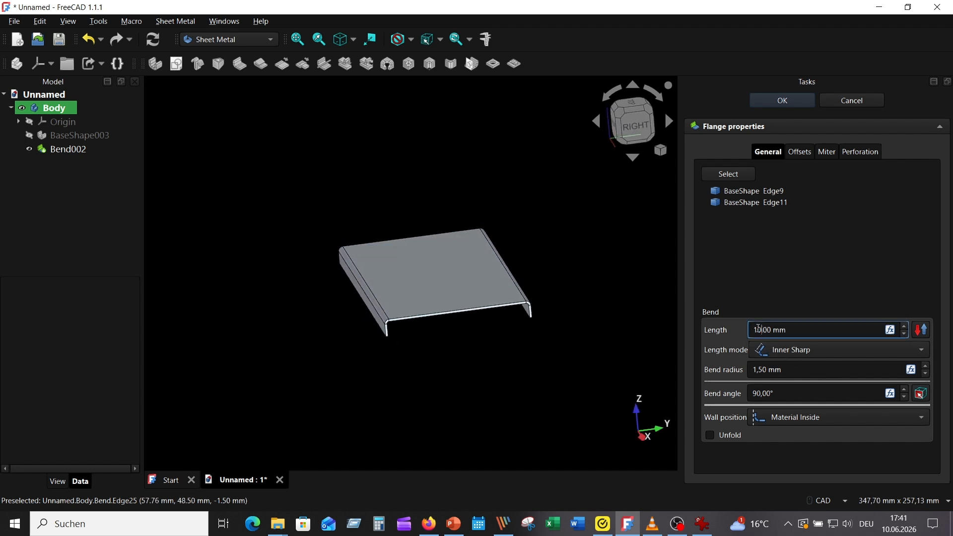
text(29)
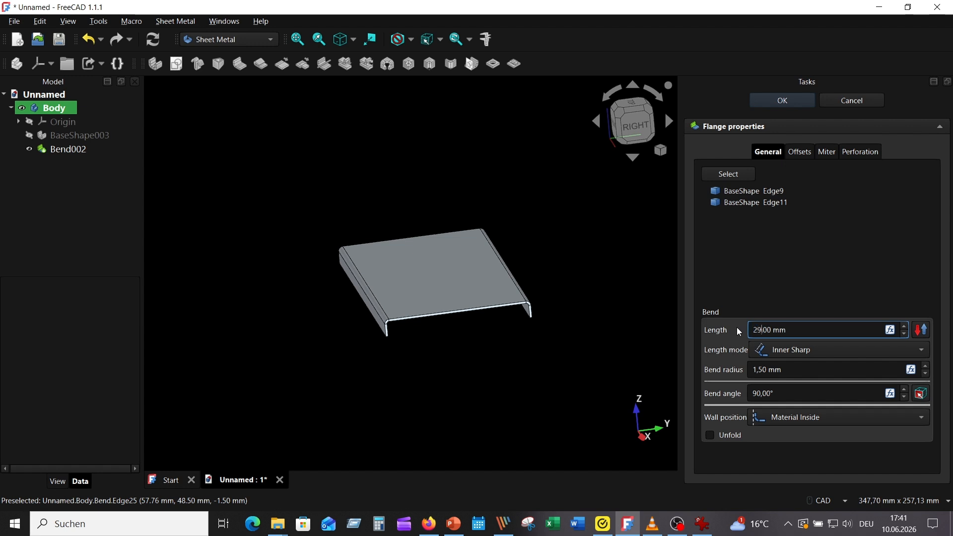
click(828, 352)
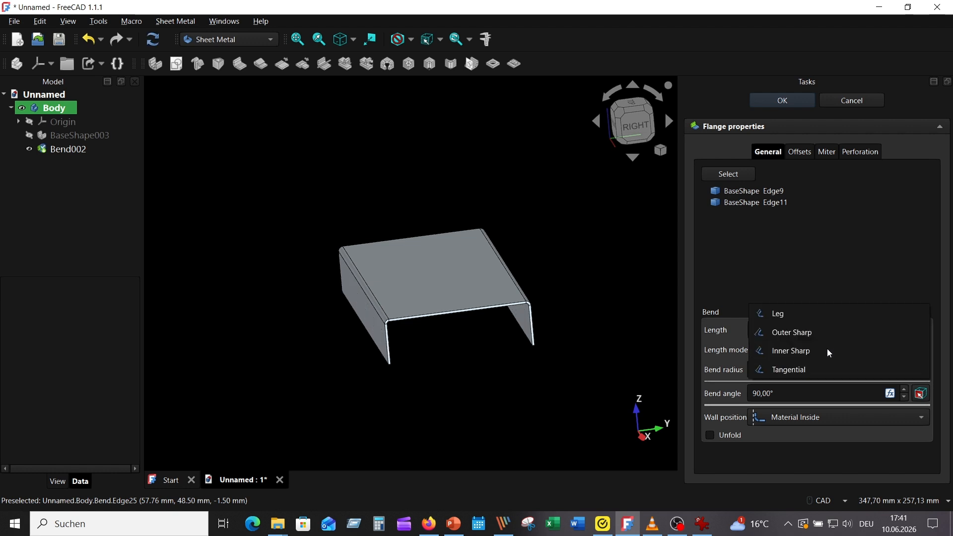
click(789, 334)
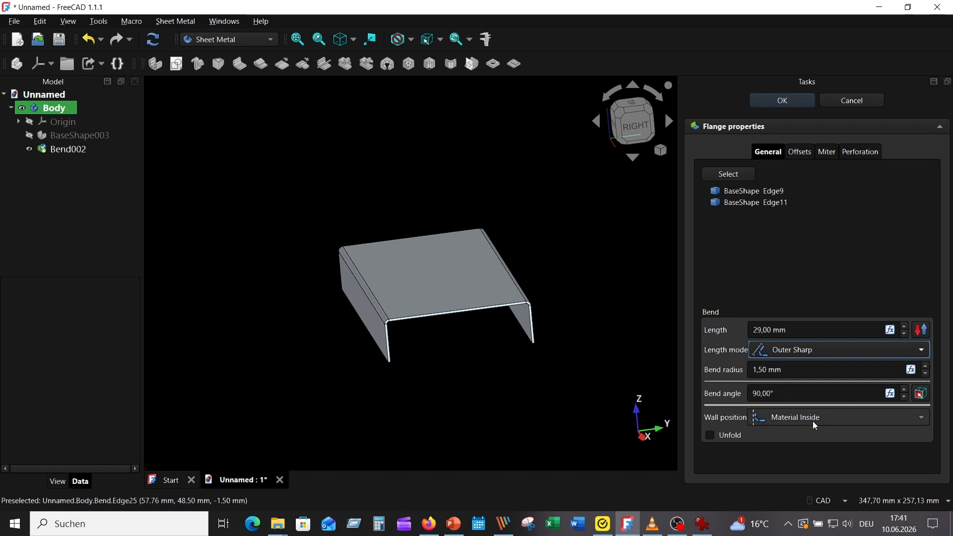
click(770, 102)
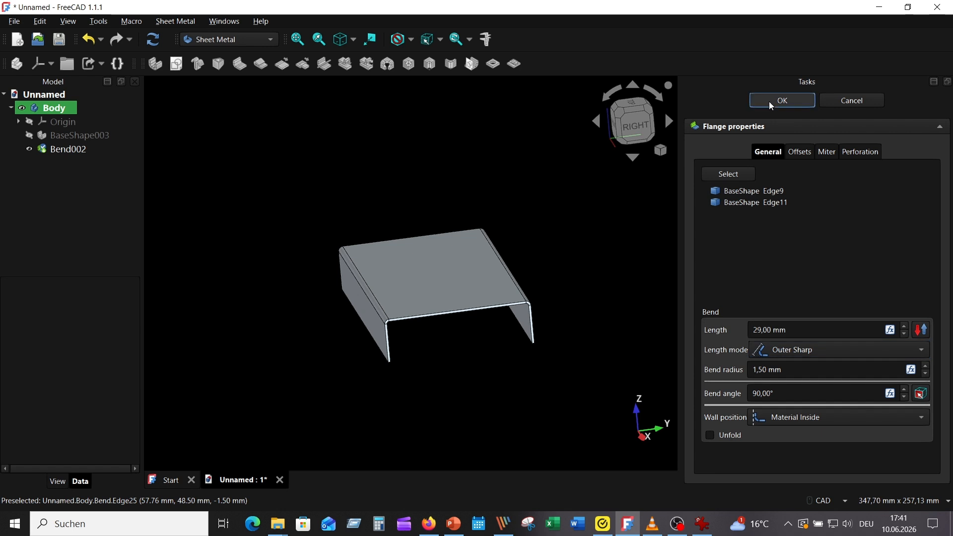
scroll(516, 208, up, 2)
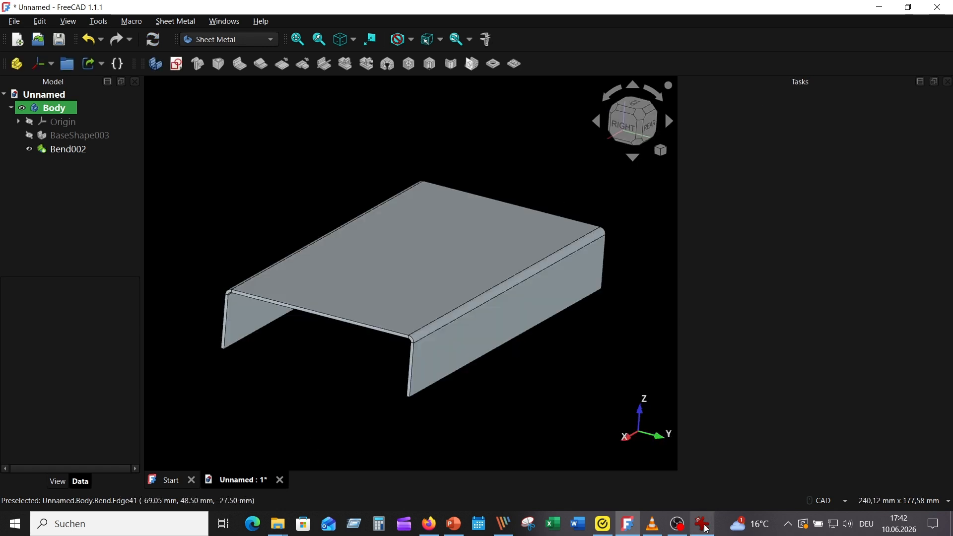
Step: Recheck the drawing and add outward-pointing flanges along the lower outer edges of both side walls
click(703, 525)
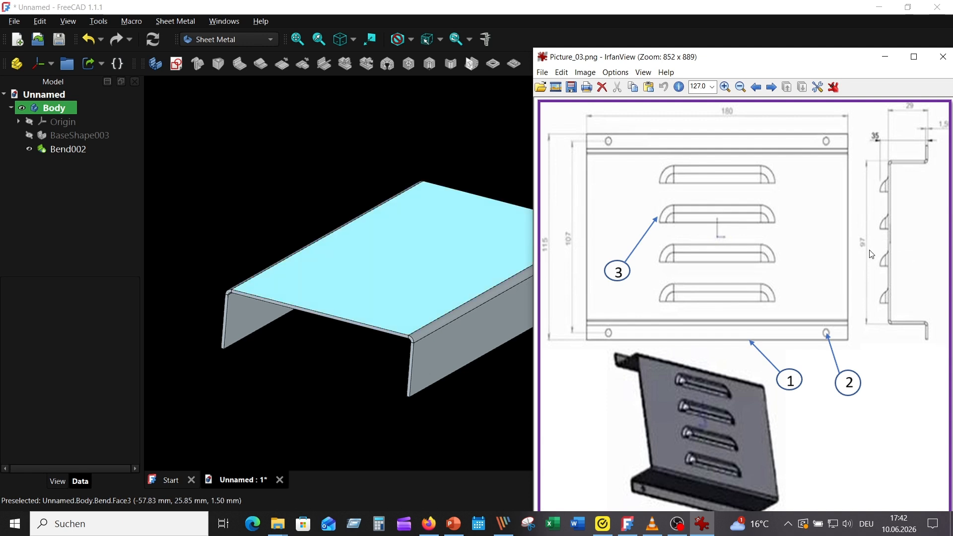
click(258, 162)
scroll(497, 370, up, 3)
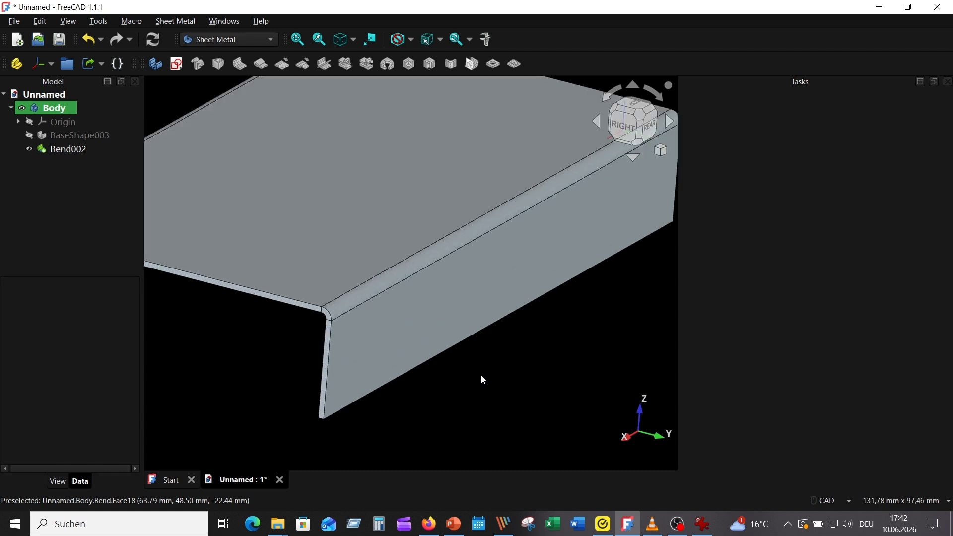
click(420, 365)
scroll(449, 388, down, 5)
middle_drag(342, 356, 409, 339)
scroll(409, 339, up, 4)
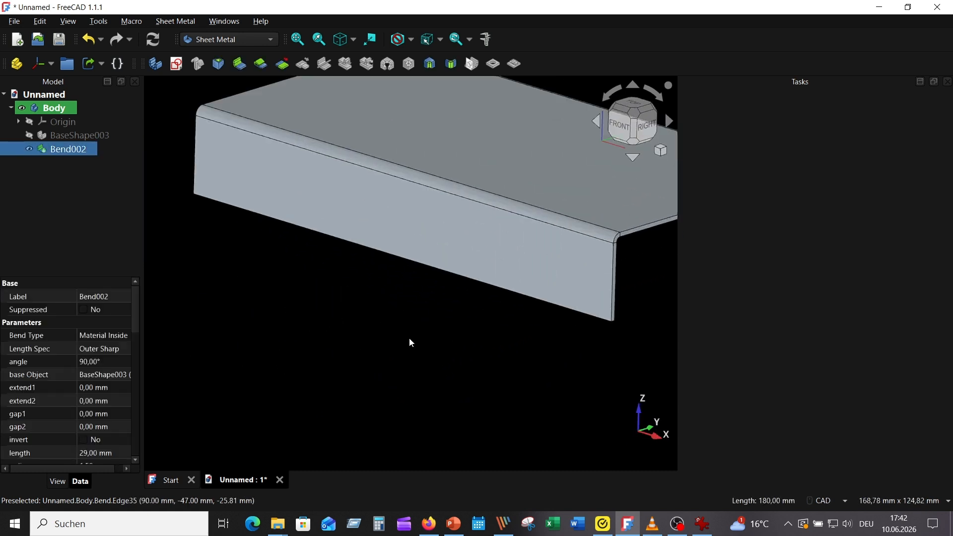
ctrl+click(507, 289)
scroll(400, 329, down, 5)
middle_drag(576, 326, 450, 307)
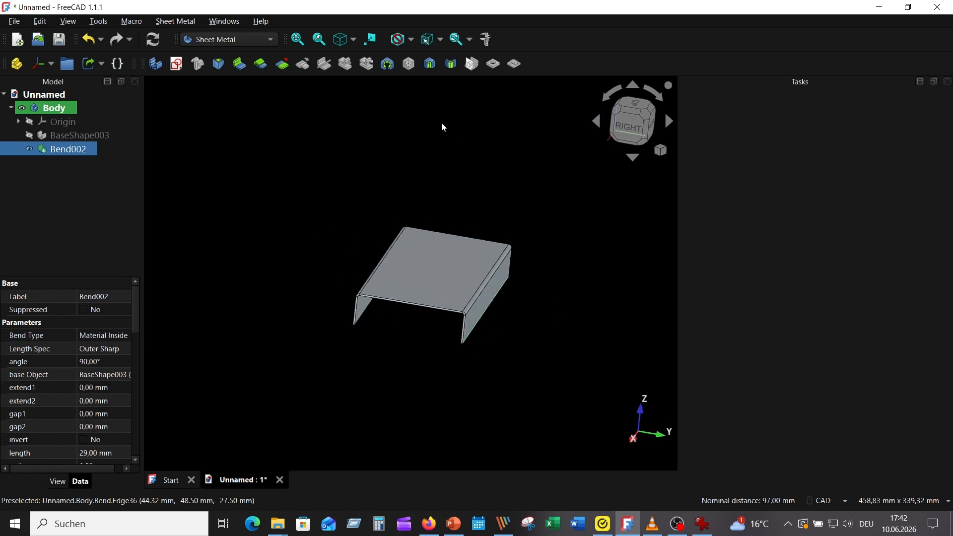
click(240, 65)
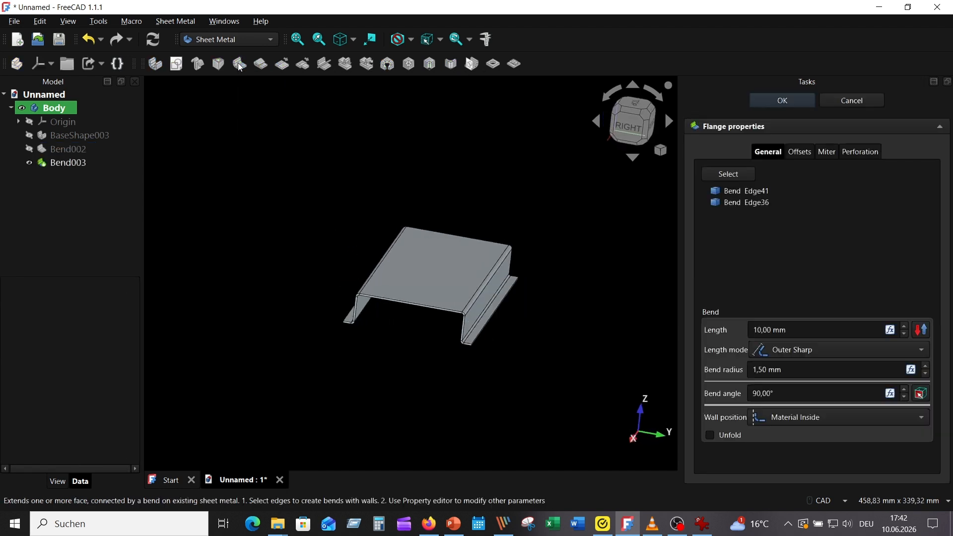
Step: Set the length of the two outward foot flanges to 9 mm
double_click(757, 331)
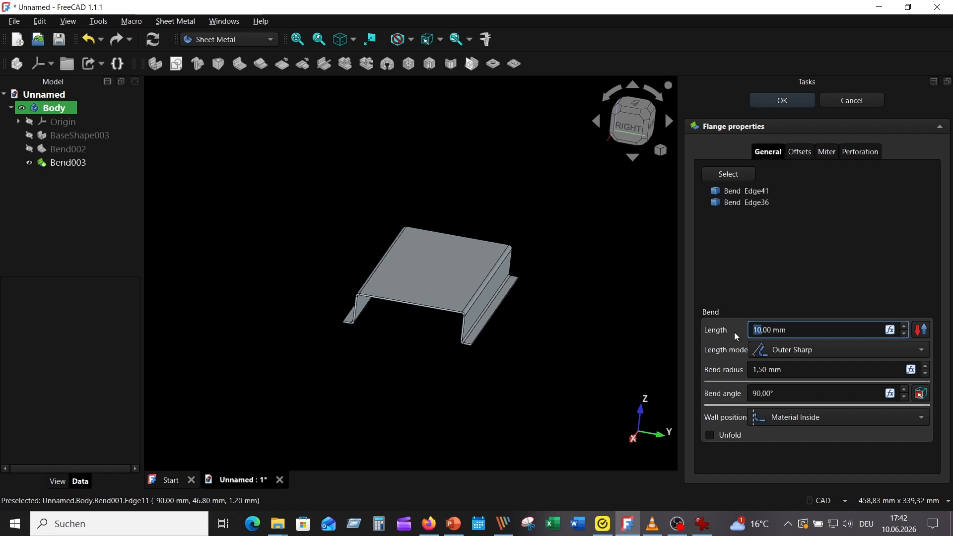
text(9)
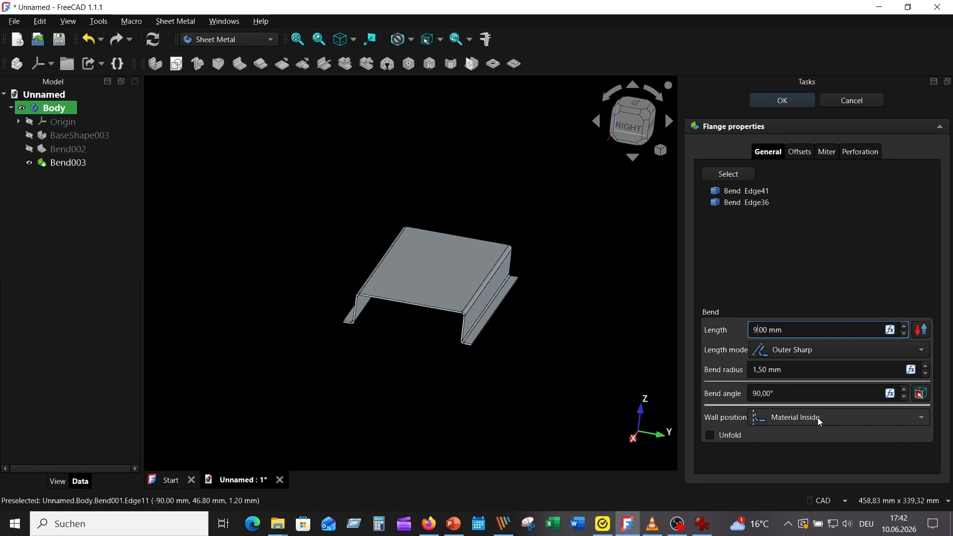
click(781, 101)
Step: Measure the distance between the outer long edges of the two foot flanges
scroll(549, 336, up, 8)
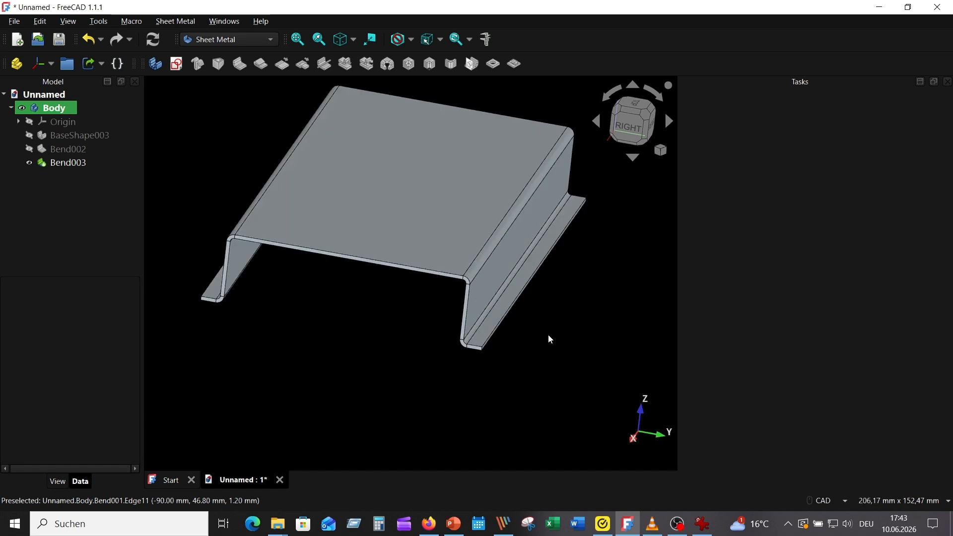
click(491, 315)
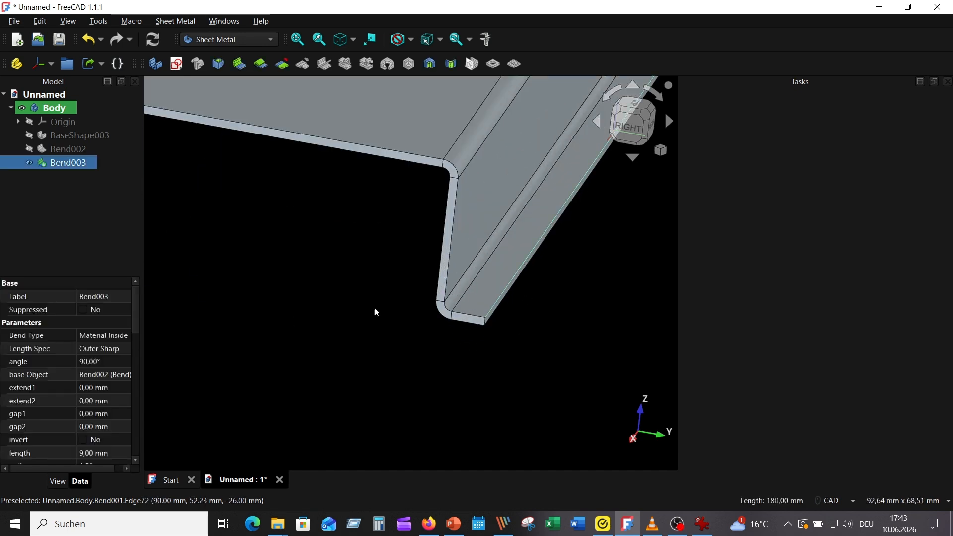
key(0)
scroll(479, 332, up, 4)
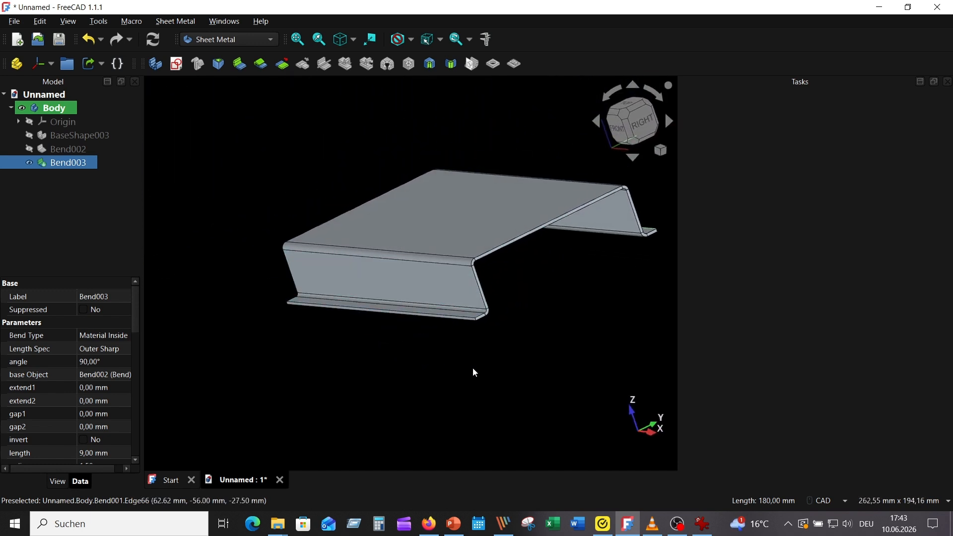
ctrl+click(457, 316)
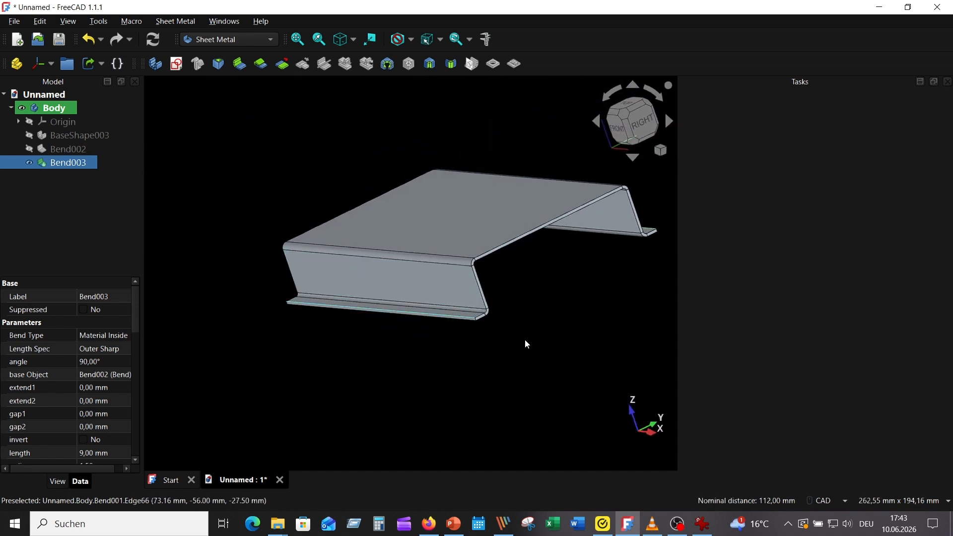
click(485, 39)
middle_drag(553, 334, 465, 334)
key(Escape)
Step: Change the length mode of the two foot flanges to Inner Sharp
right_click(82, 162)
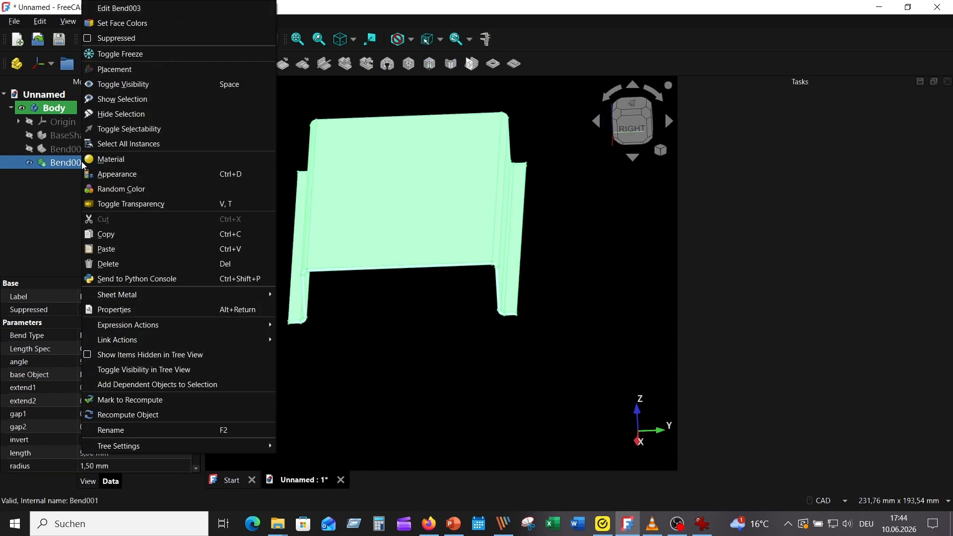
click(149, 11)
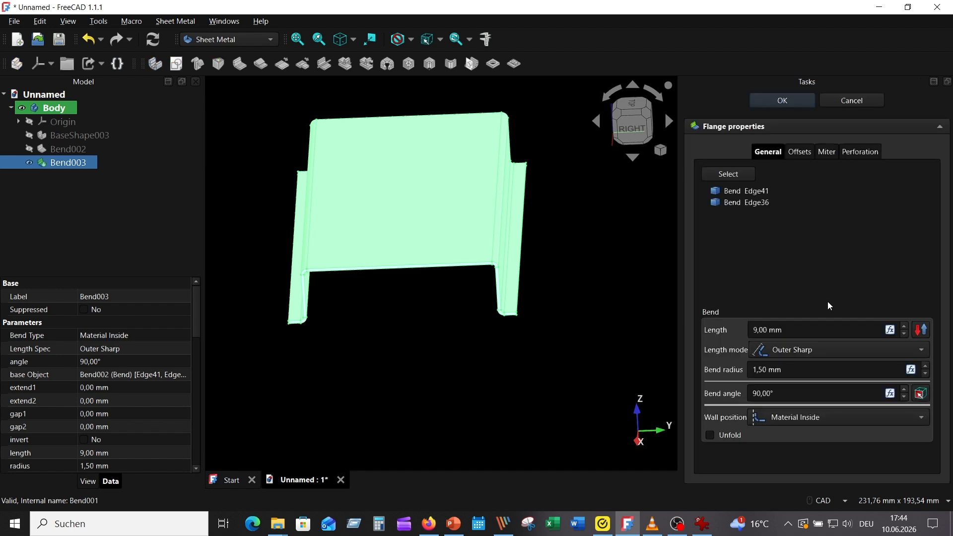
click(808, 351)
click(792, 370)
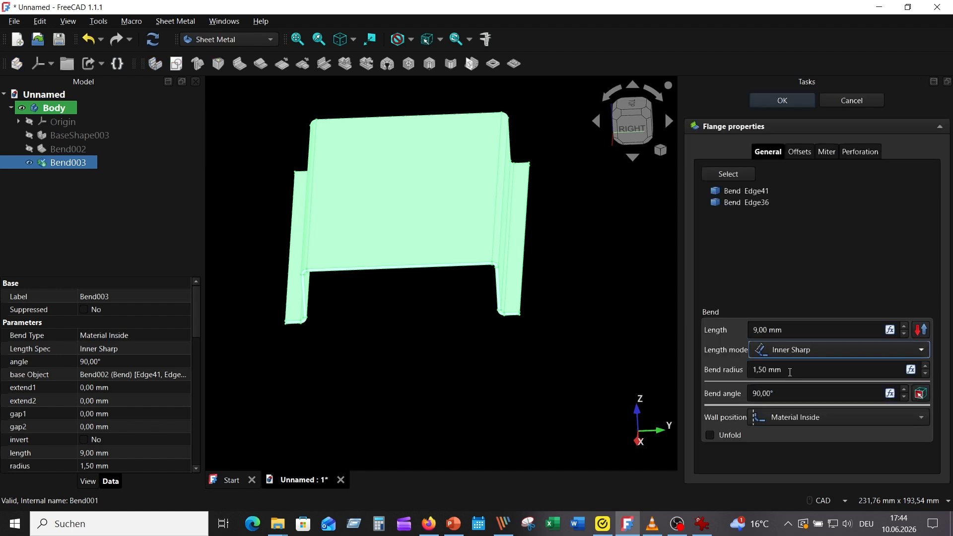
click(782, 100)
Step: Measure the overall width across the outer faces of both foot flanges again and compare it with the reference drawing
click(579, 285)
key(0)
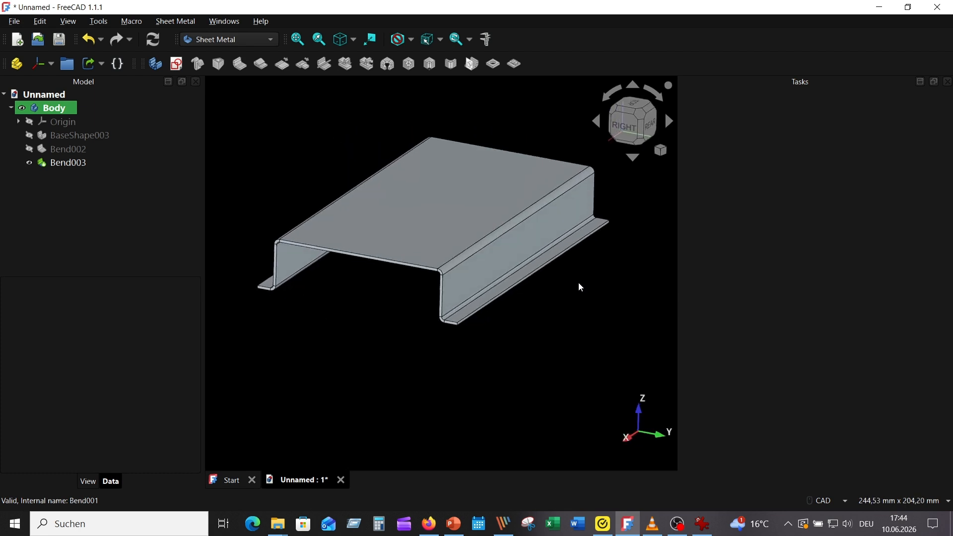
scroll(575, 285, up, 6)
scroll(516, 308, down, 2)
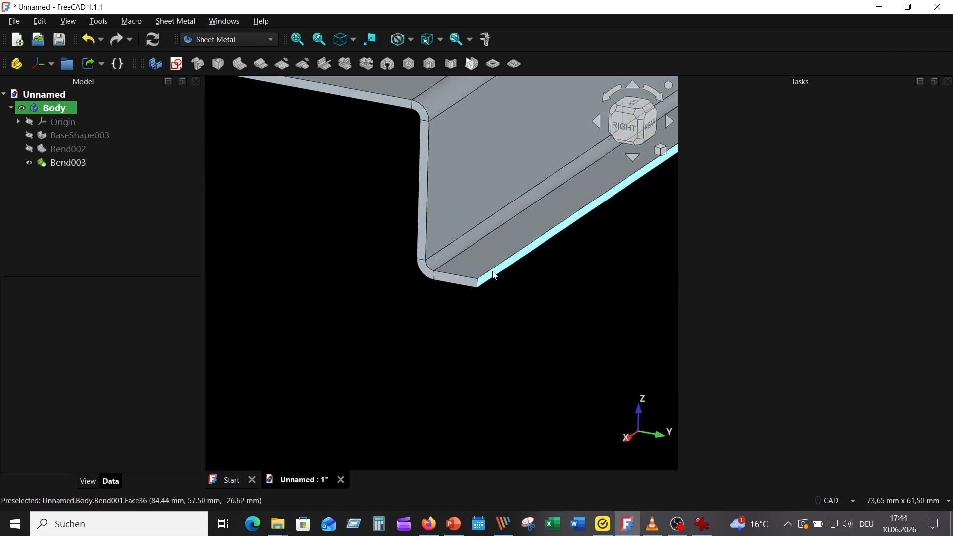
click(496, 276)
scroll(417, 298, down, 4)
middle_drag(423, 278, 464, 331)
scroll(442, 327, up, 9)
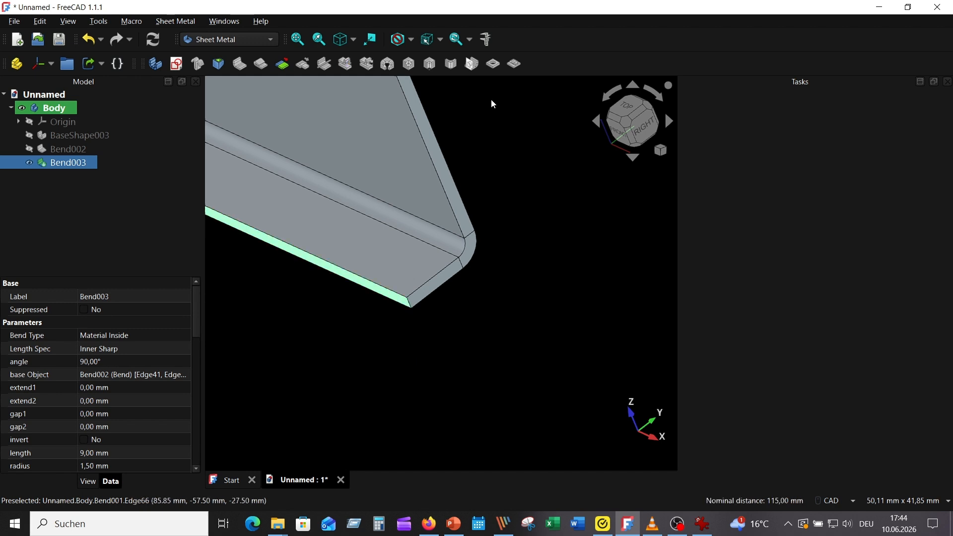
click(486, 39)
scroll(401, 278, down, 5)
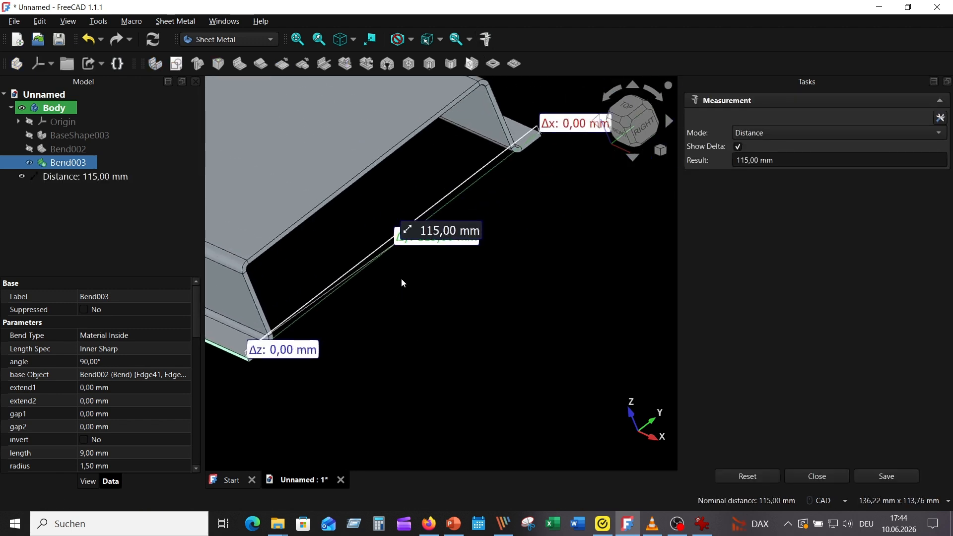
scroll(432, 241, up, 3)
click(702, 523)
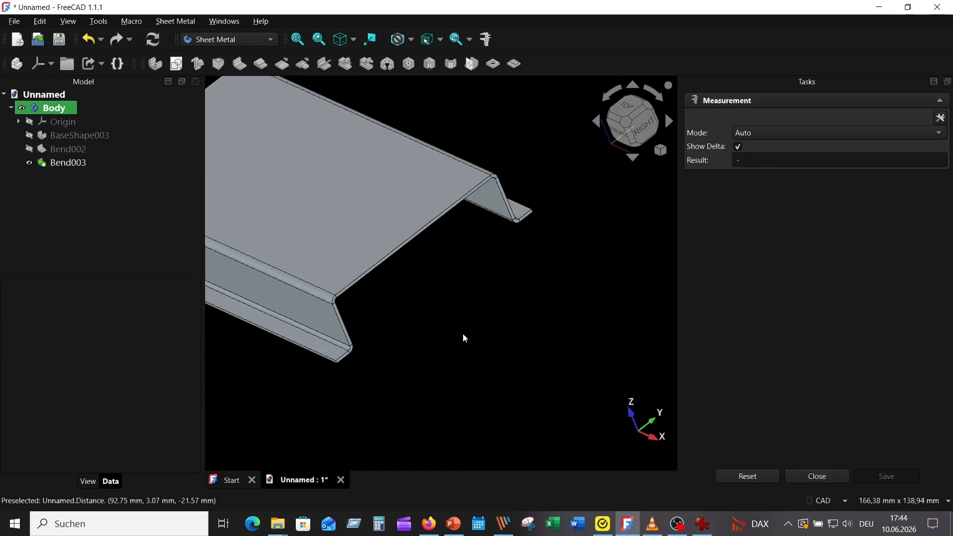
click(815, 475)
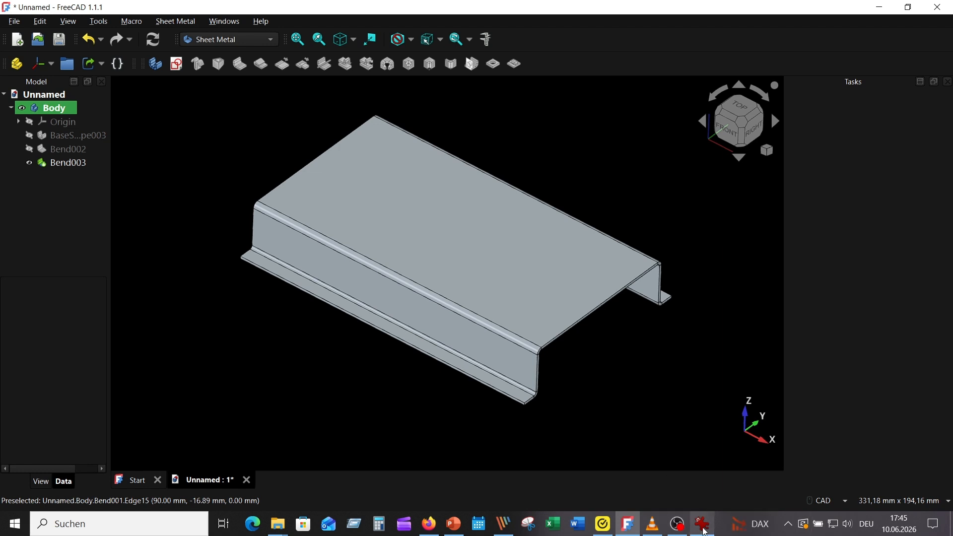
Step: Consult the drawing for the mounting holes and start a sketch on the upper face of the front foot flange
click(705, 528)
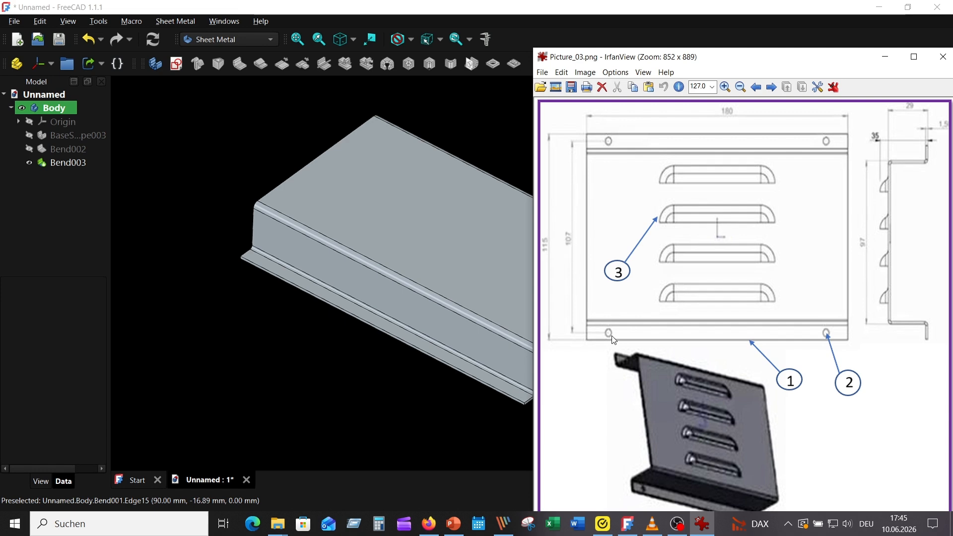
click(293, 276)
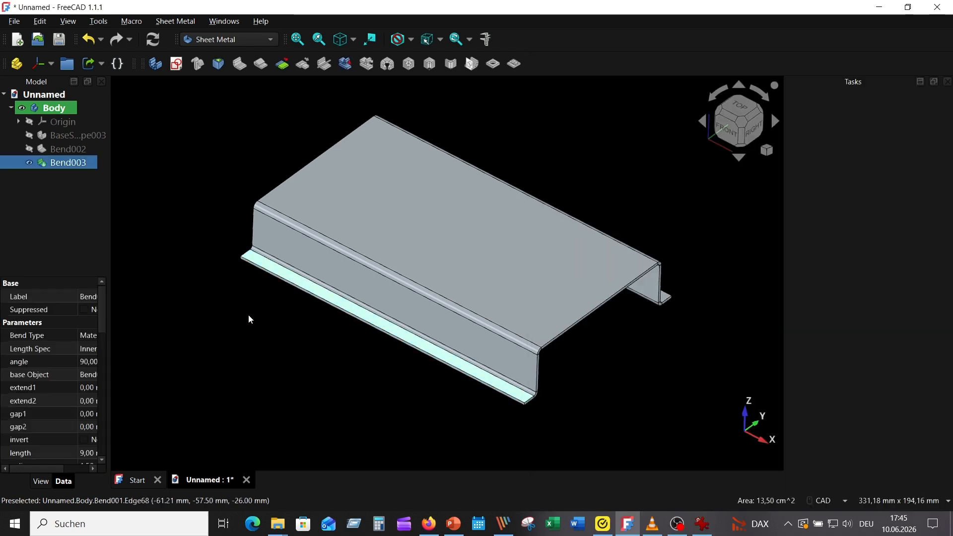
scroll(246, 328, down, 2)
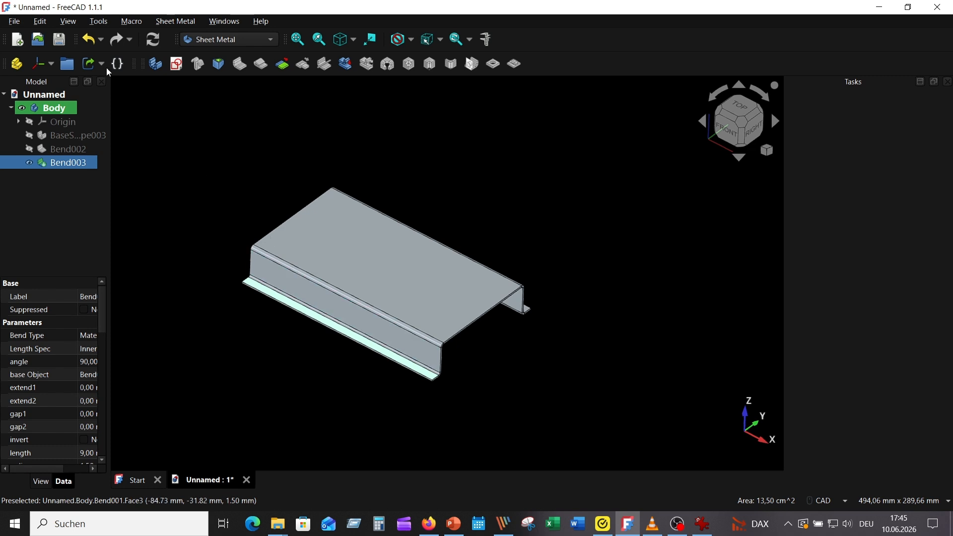
click(179, 69)
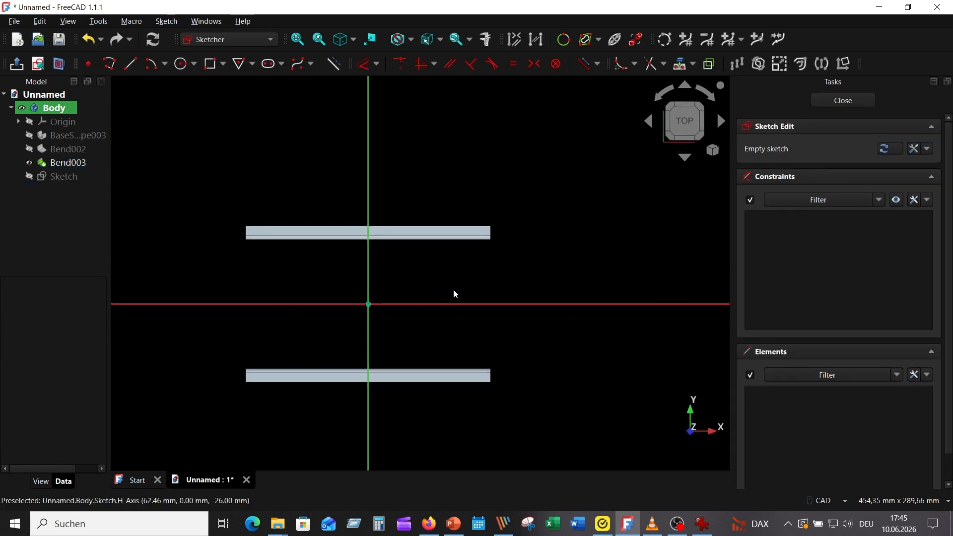
Step: Sketch two circles of about 3 mm radius, one near the left end of each foot flange
middle_drag(451, 293, 537, 229)
scroll(431, 266, up, 3)
middle_drag(430, 268, 518, 263)
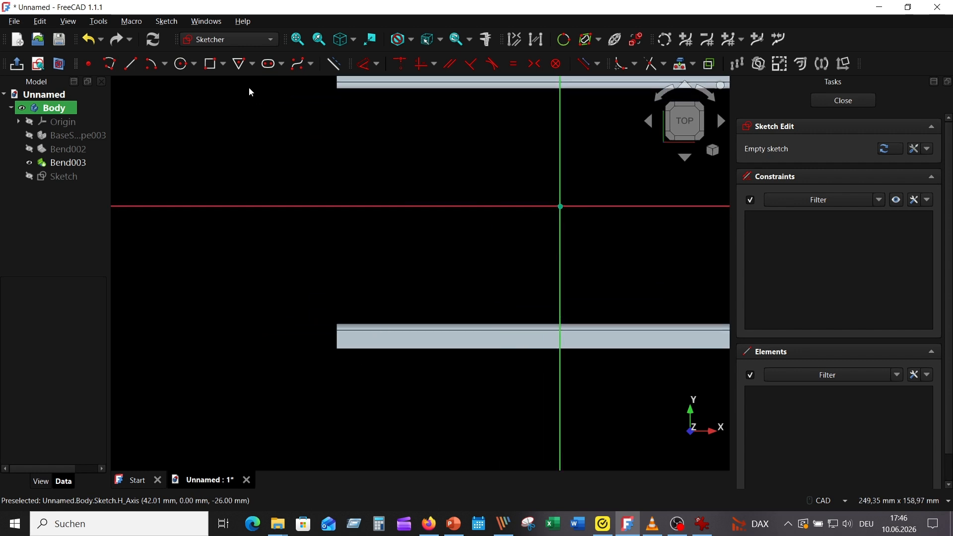
click(181, 63)
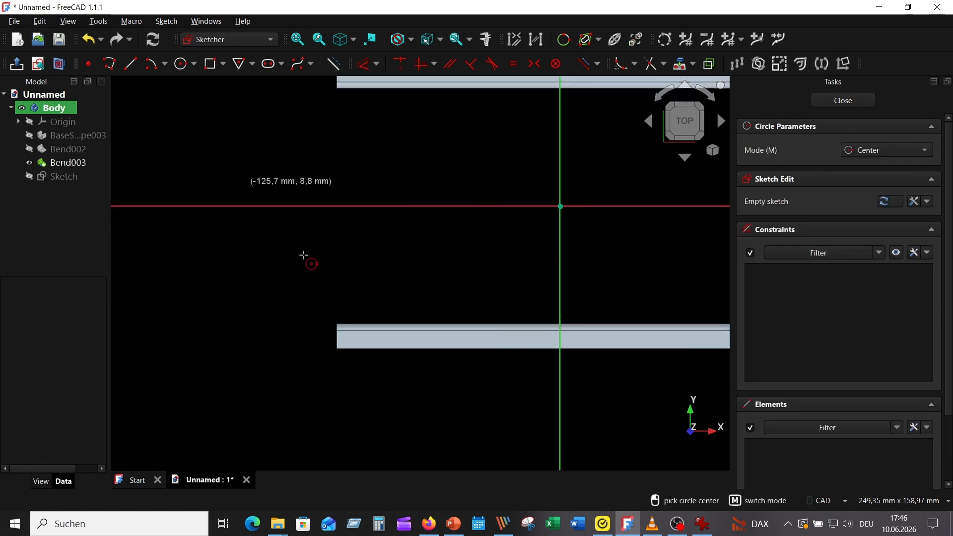
click(367, 339)
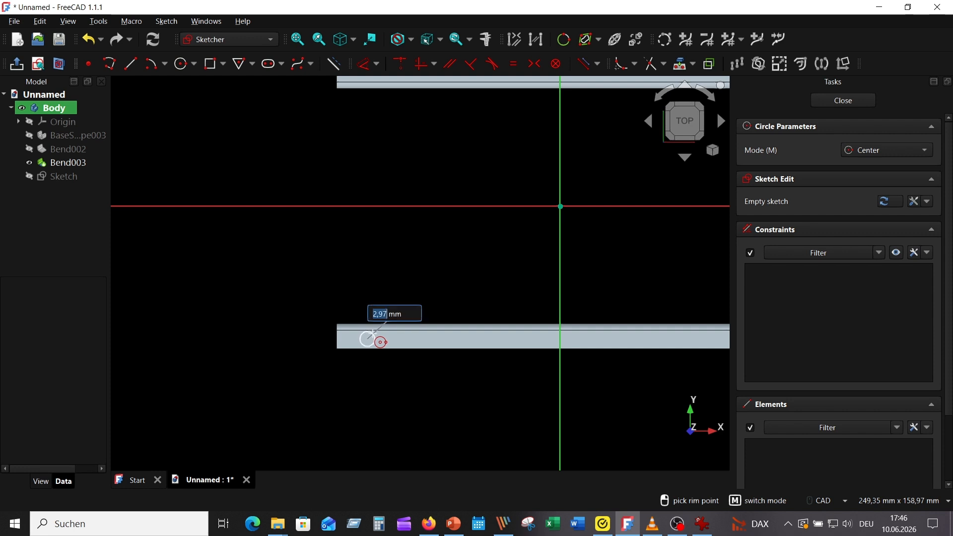
click(373, 334)
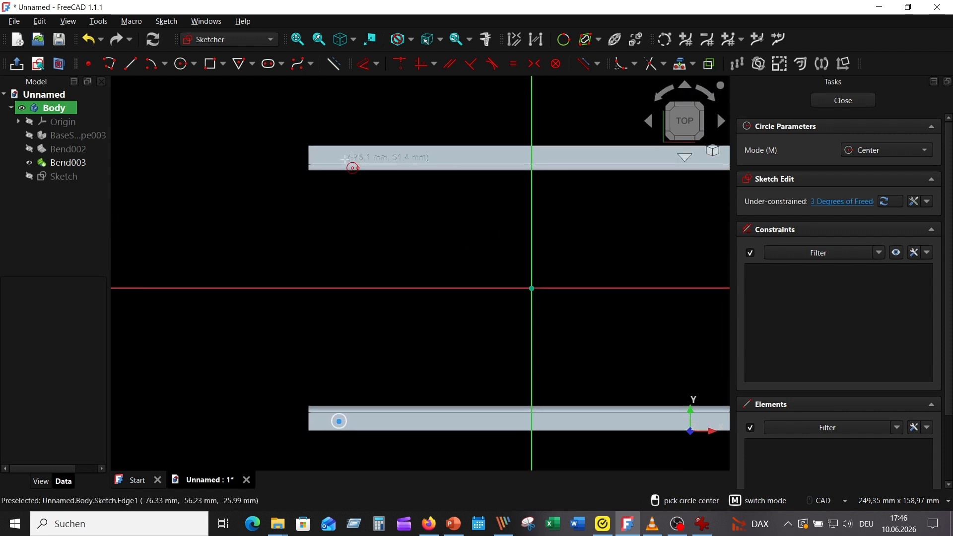
click(332, 157)
click(339, 153)
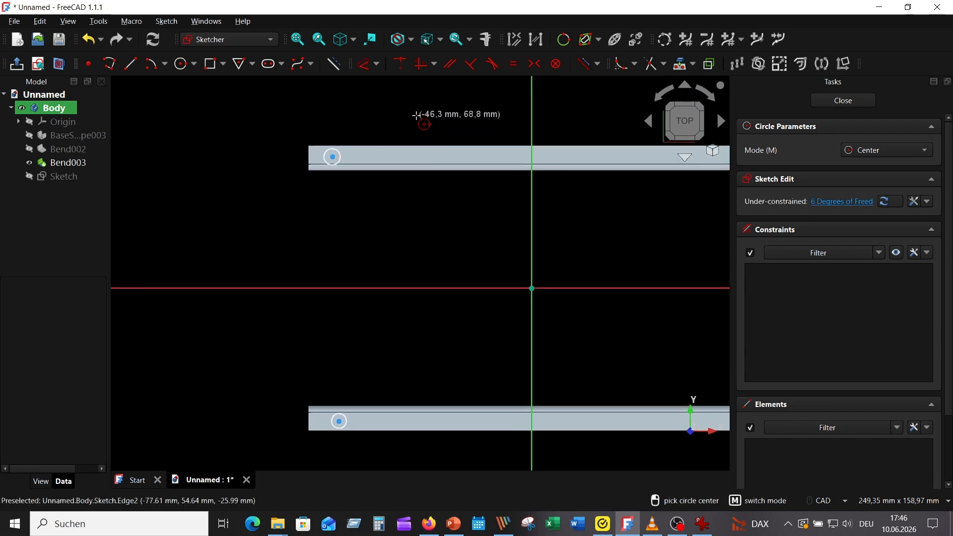
right_click(417, 110)
Step: Make the two circles equal and constrain their centres symmetrically about the horizontal axis
click(347, 422)
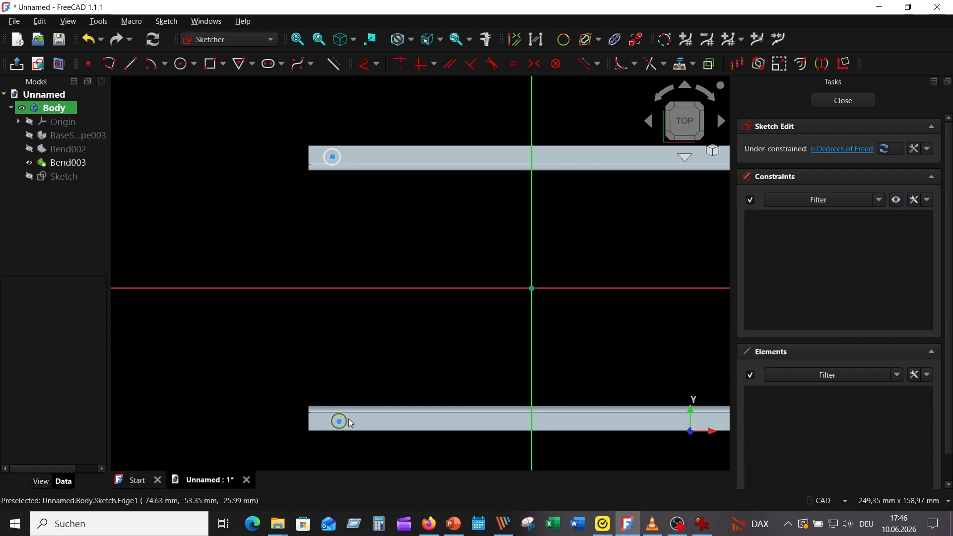
click(340, 158)
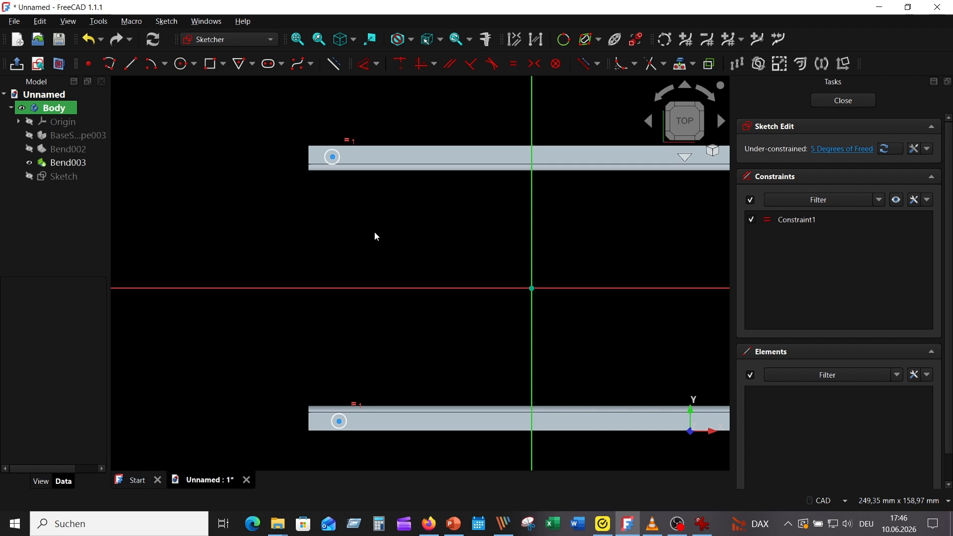
click(332, 157)
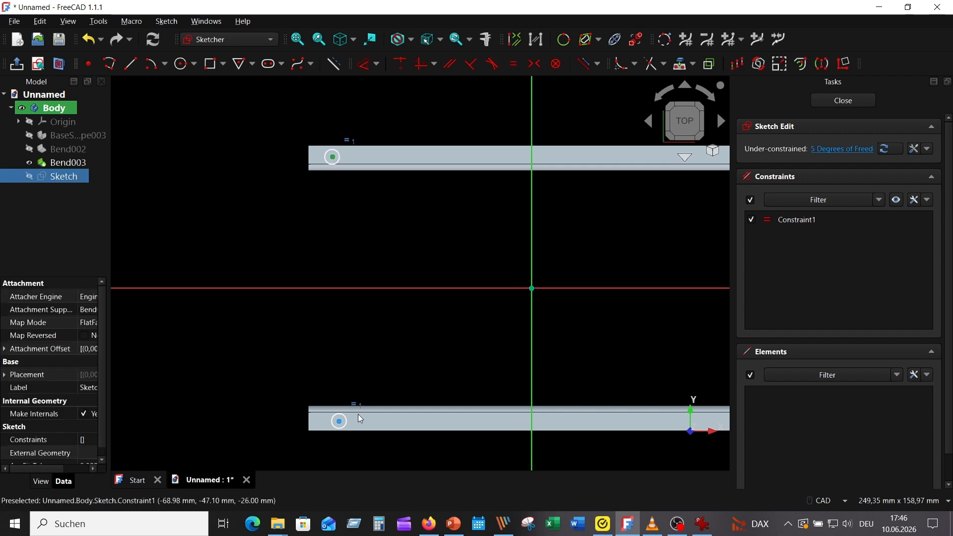
click(339, 422)
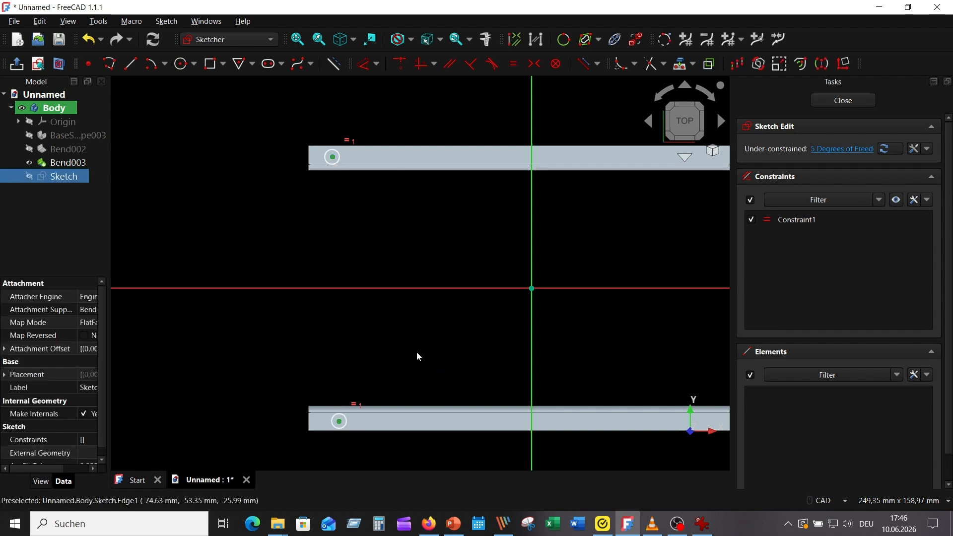
click(421, 288)
click(534, 64)
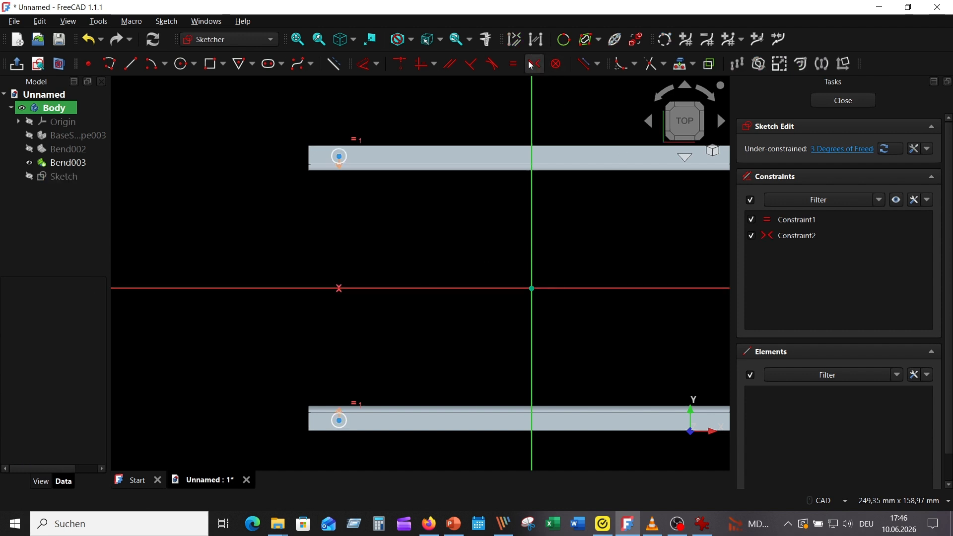
Step: Check the hole spacing in the drawing and constrain the vertical distance between the circle centres to 107 mm
middle_drag(419, 324, 443, 293)
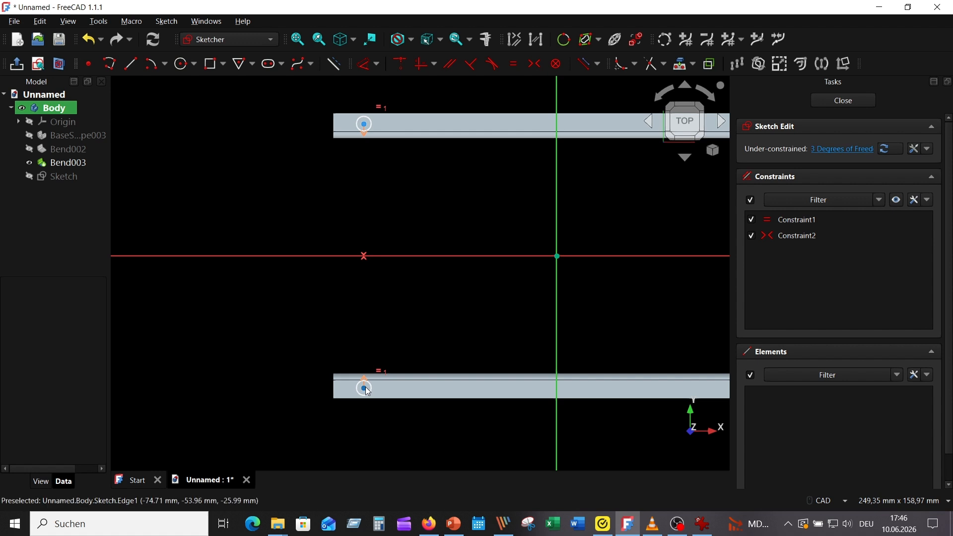
click(364, 388)
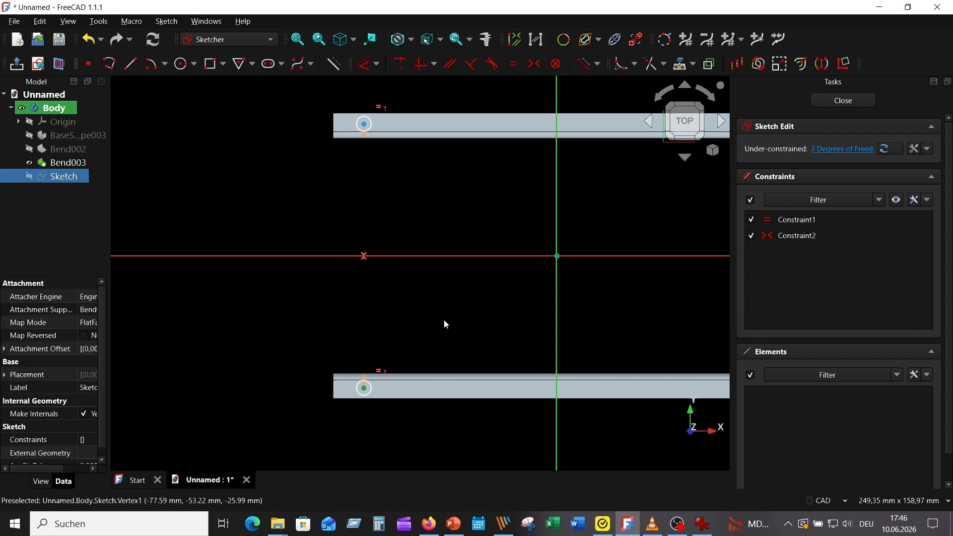
click(364, 124)
click(702, 524)
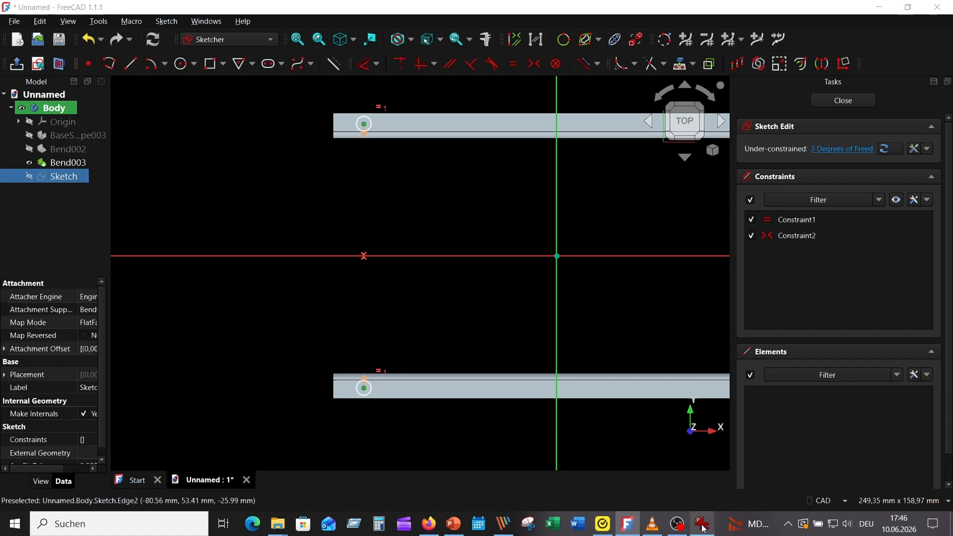
click(366, 65)
click(285, 198)
text(107)
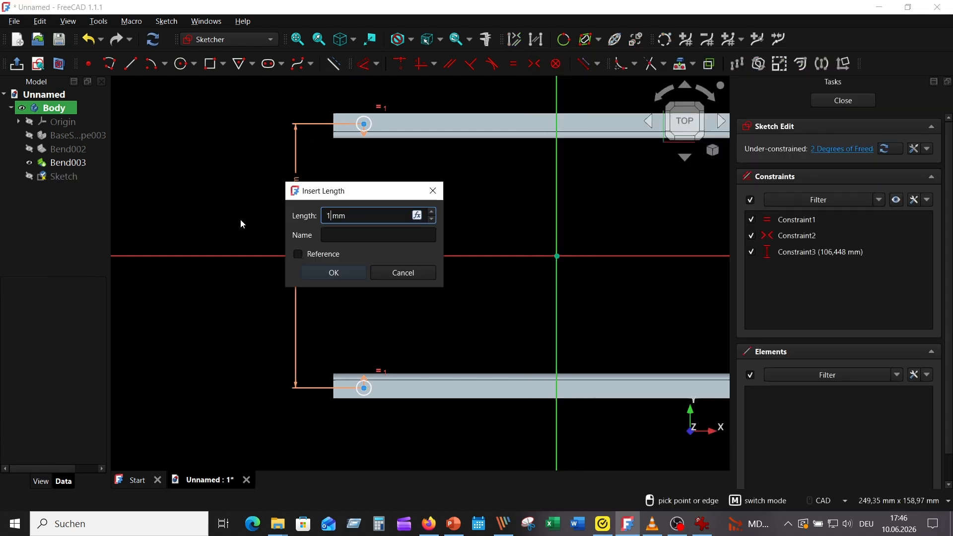
key(Return)
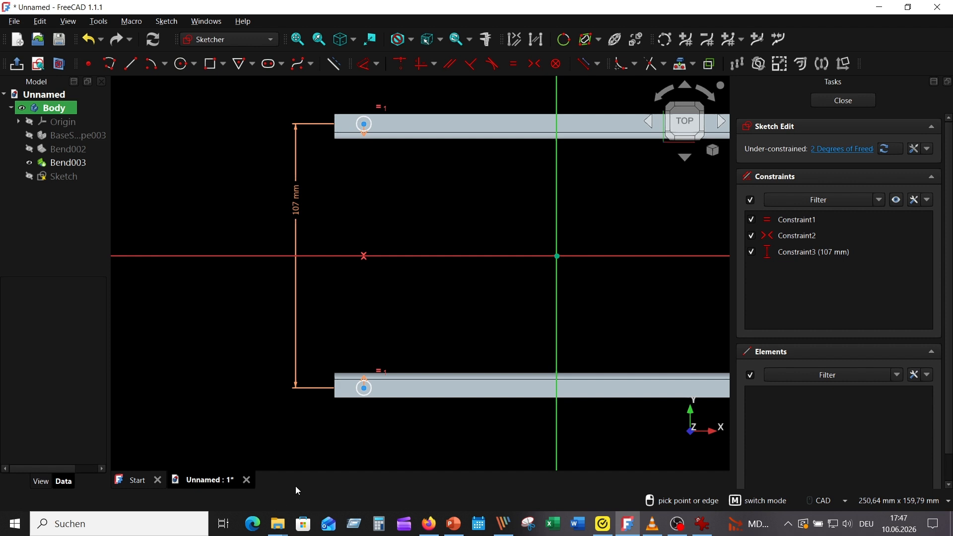
Step: Constrain the radius of the circle on the lower foot flange to 2 mm
middle_drag(444, 433, 422, 379)
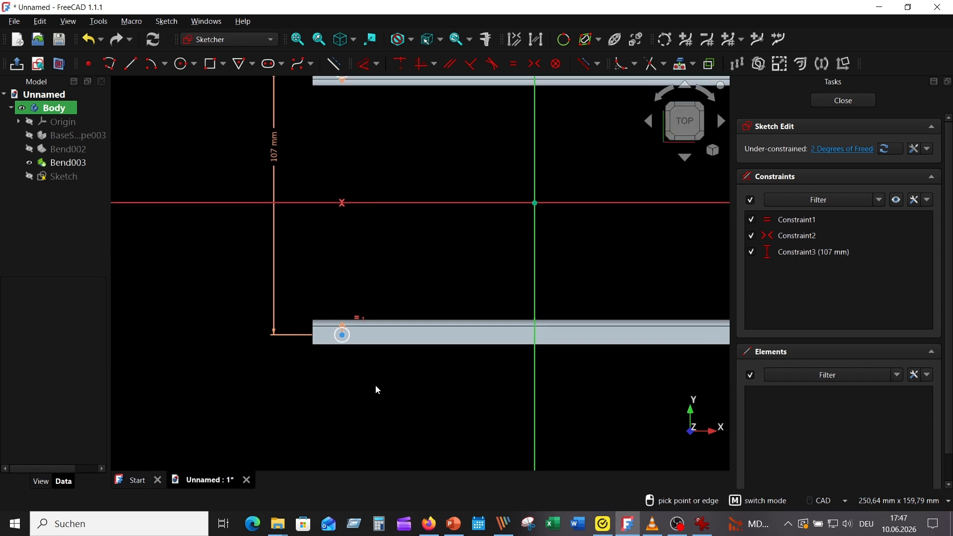
click(349, 338)
click(380, 410)
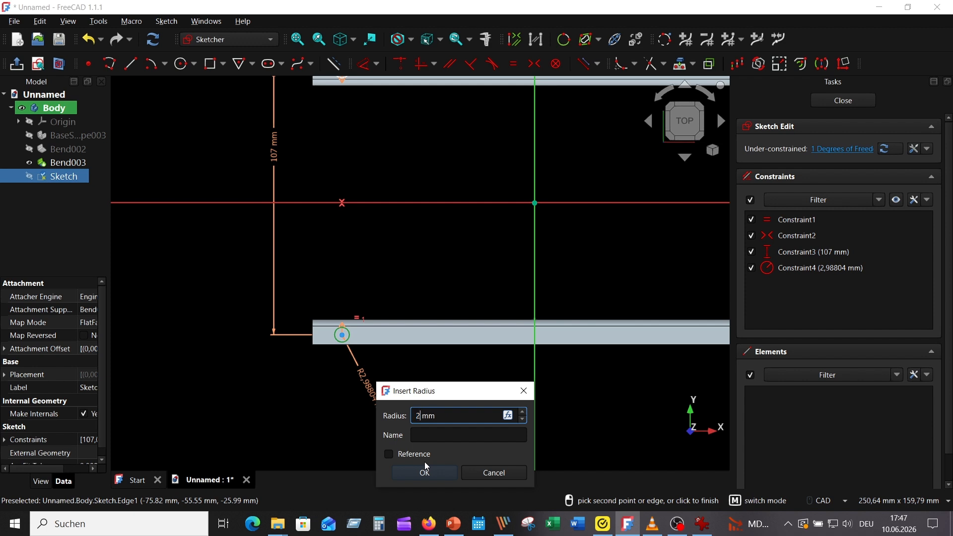
click(426, 468)
right_click(440, 411)
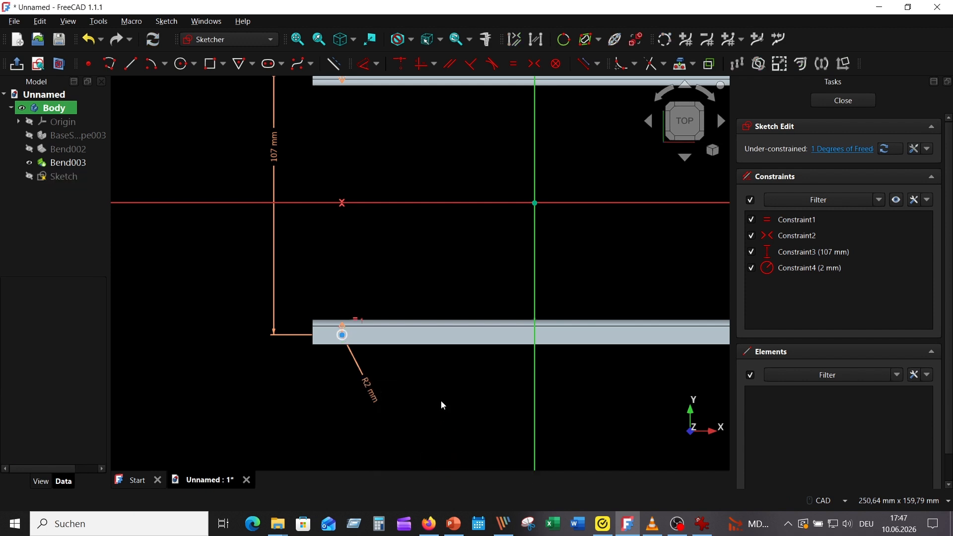
Step: Project the left end edge of the lower foot flange into the sketch as external geometry
scroll(441, 400, down, 1)
scroll(441, 396, up, 3)
middle_drag(435, 395, 495, 397)
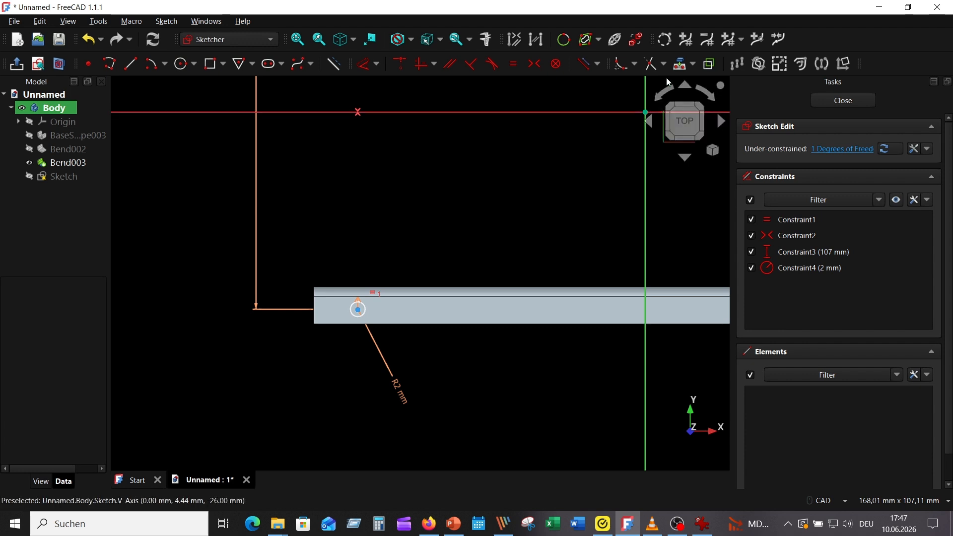
click(680, 64)
scroll(298, 403, up, 3)
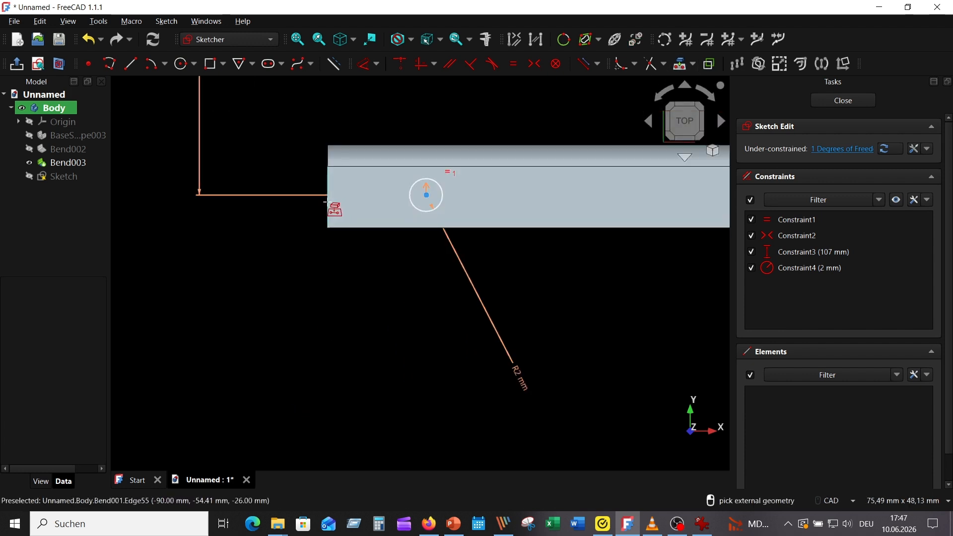
click(329, 205)
right_click(351, 319)
Step: Constrain the distance from the projected end edge to the lower circle's centre to 15 mm
click(330, 207)
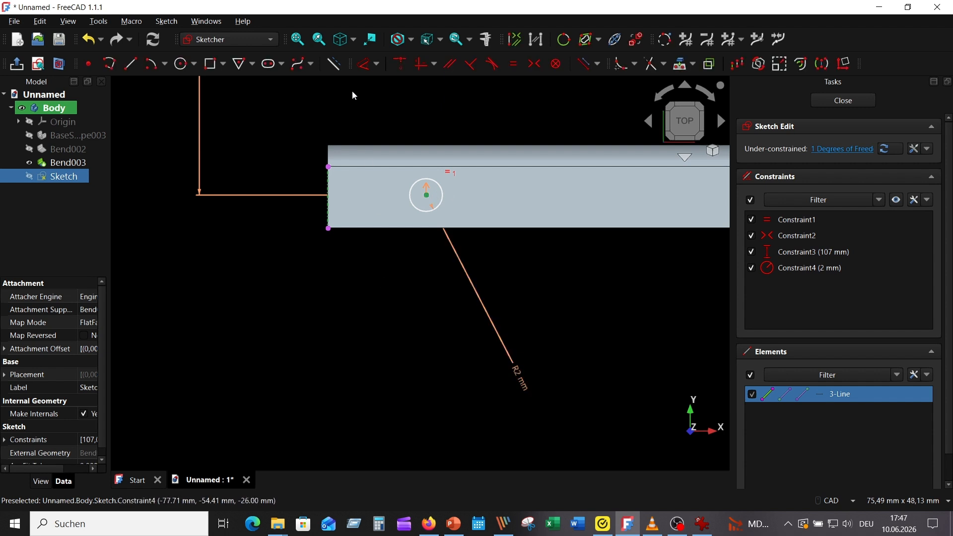
click(368, 64)
click(388, 287)
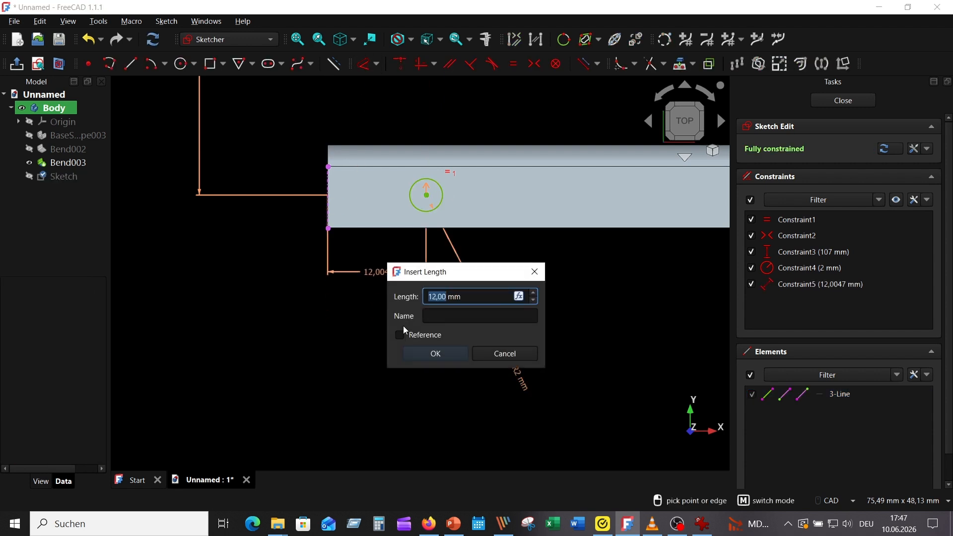
text(15)
key(Return)
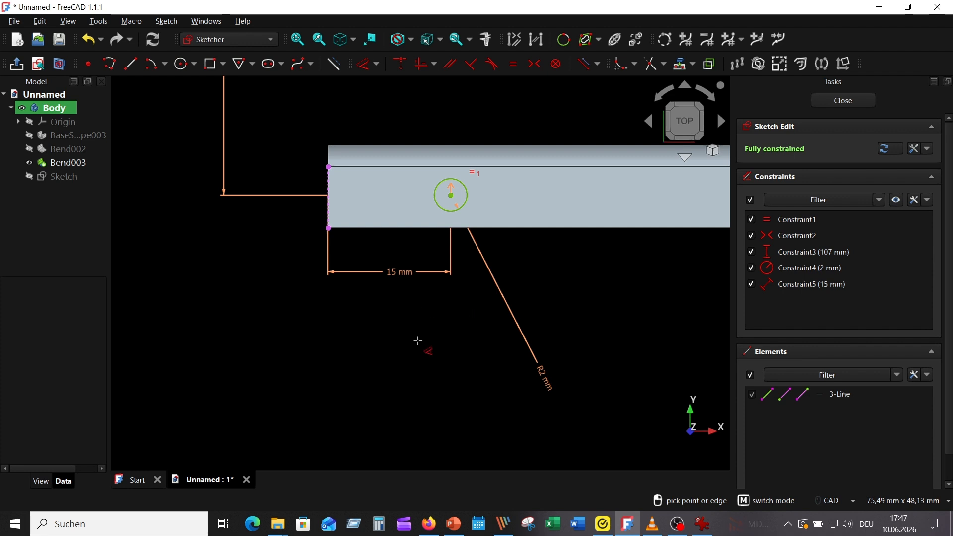
key(Escape)
Step: Change the distance between the flange's end edge and the circle centre to 12 mm
double_click(398, 272)
text(12)
key(Return)
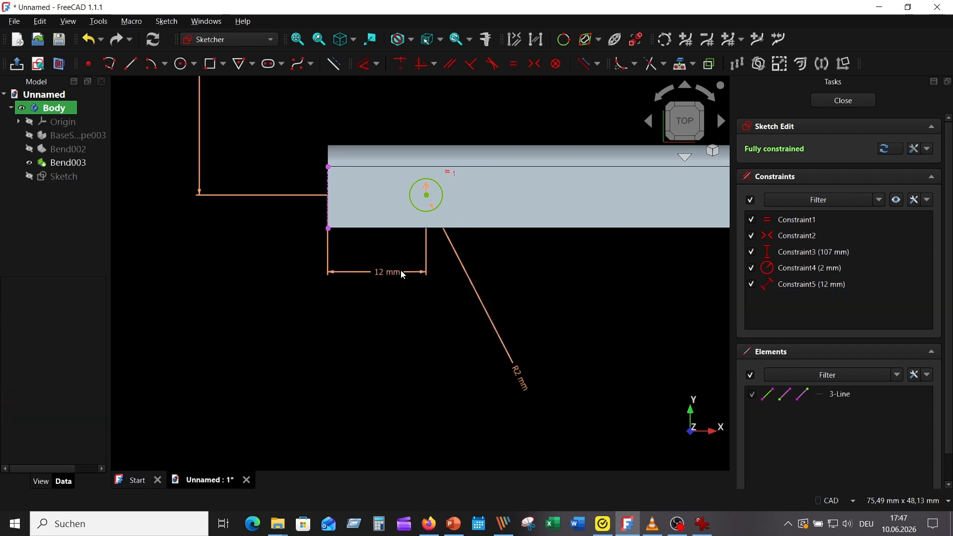
Step: Mirror both circles about the sketch's vertical axis with the Symmetry tool and close the sketch
scroll(553, 366, down, 8)
middle_drag(524, 255, 395, 213)
scroll(410, 250, up, 1)
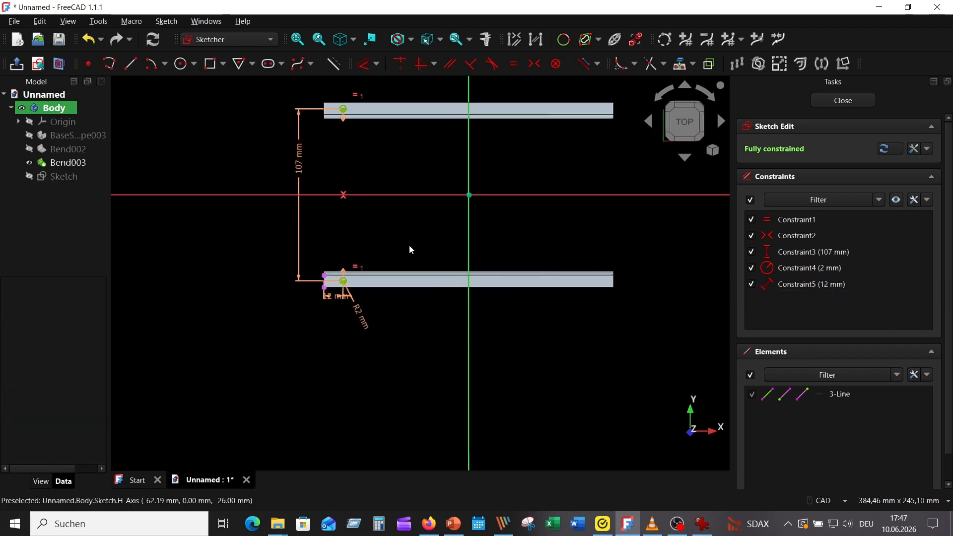
scroll(406, 298, up, 4)
click(314, 288)
scroll(359, 232, down, 1)
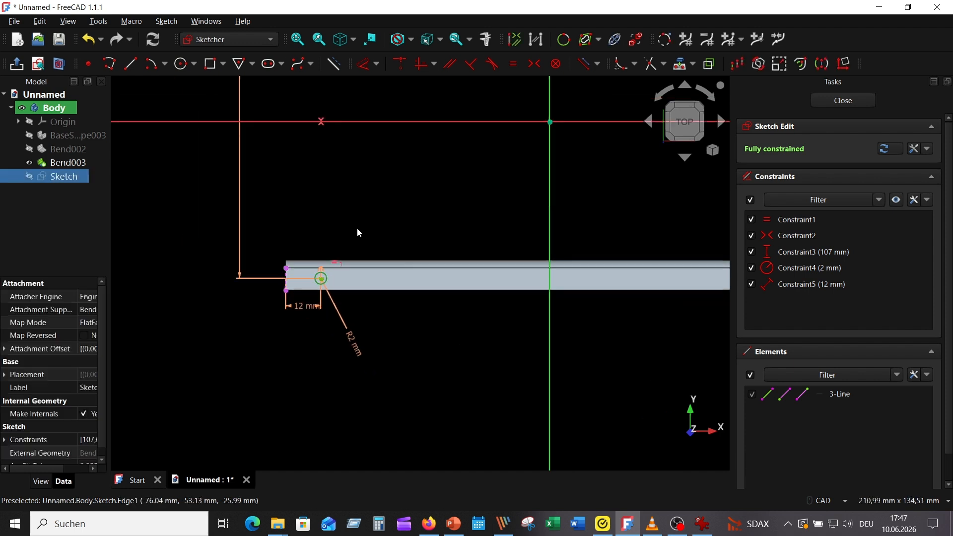
scroll(407, 316, down, 3)
scroll(379, 219, up, 5)
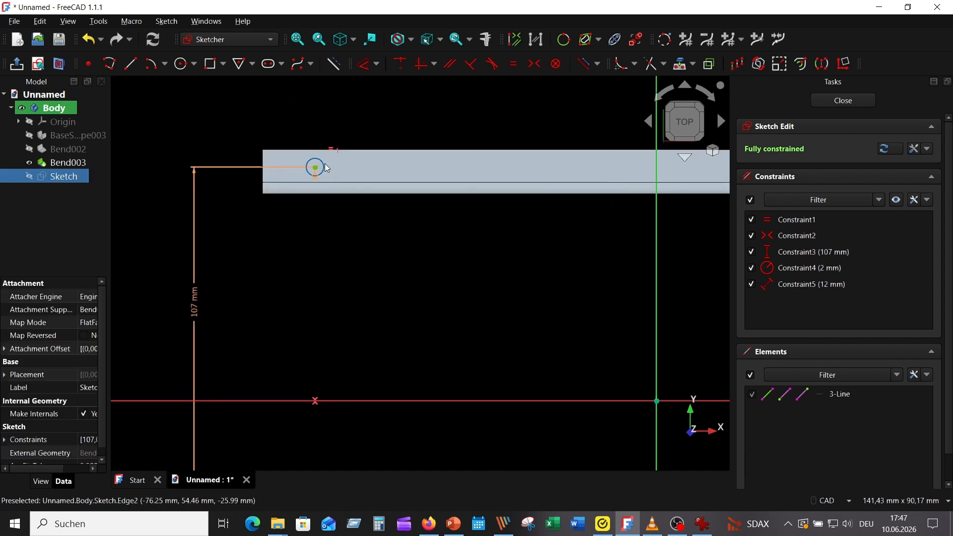
scroll(436, 267, down, 5)
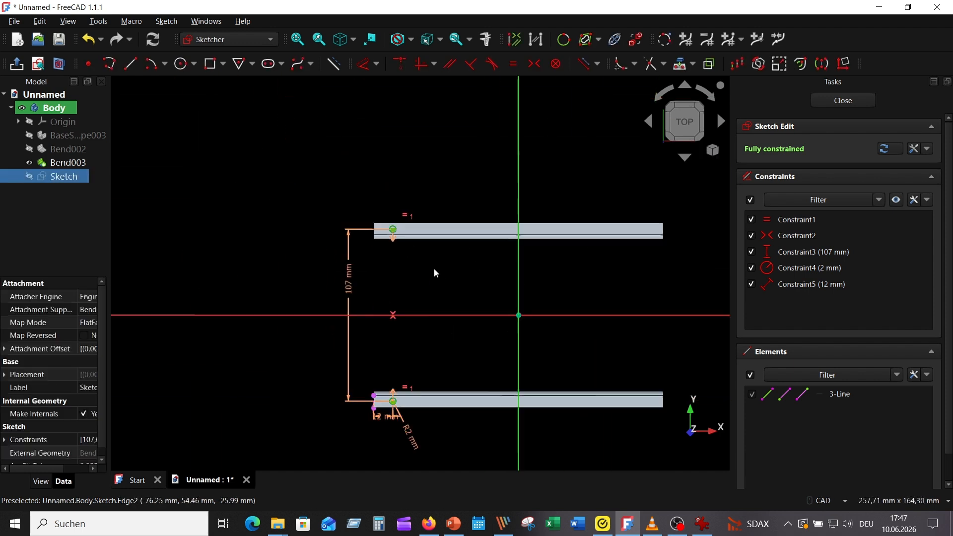
click(822, 64)
click(518, 175)
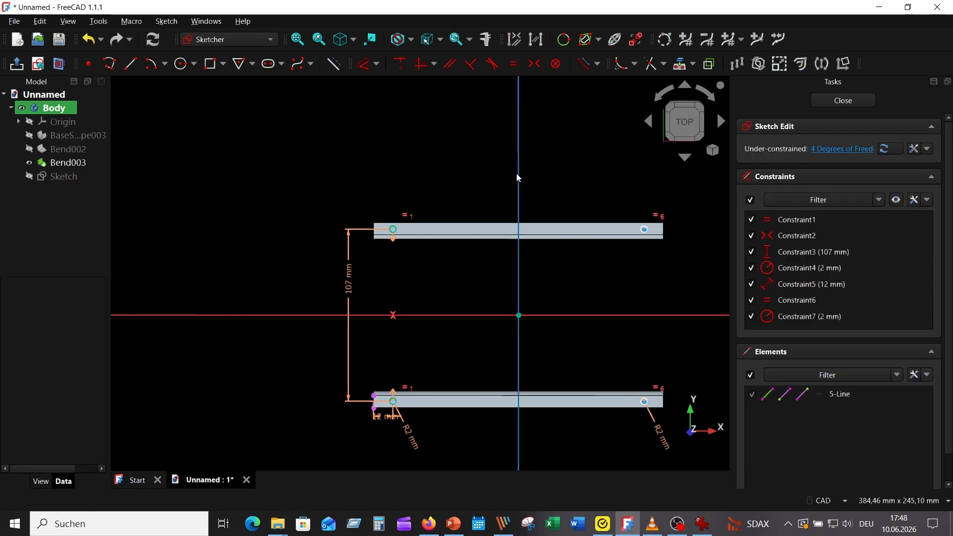
click(840, 101)
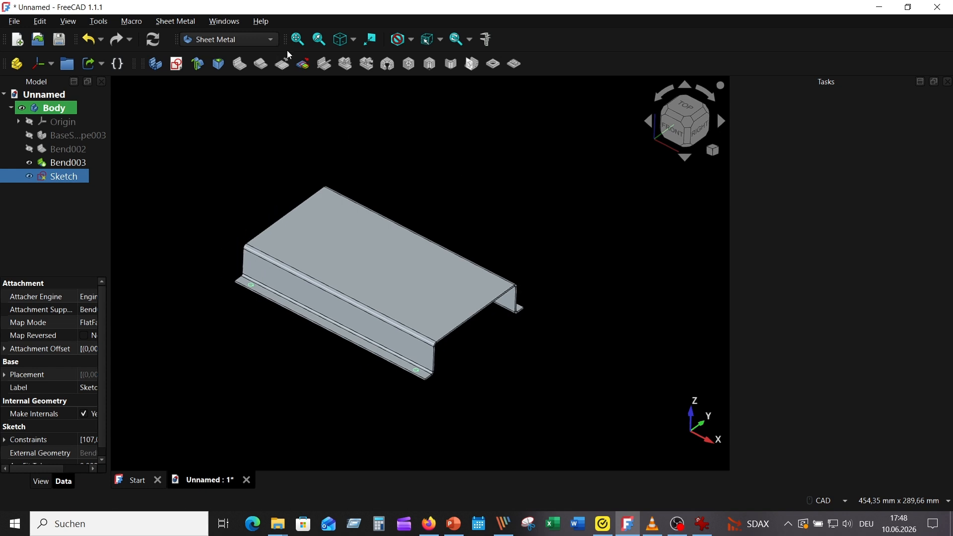
Step: Switch to the Part Design workbench and cut the four circles through the foot flanges with a 5 mm Pocket
click(270, 39)
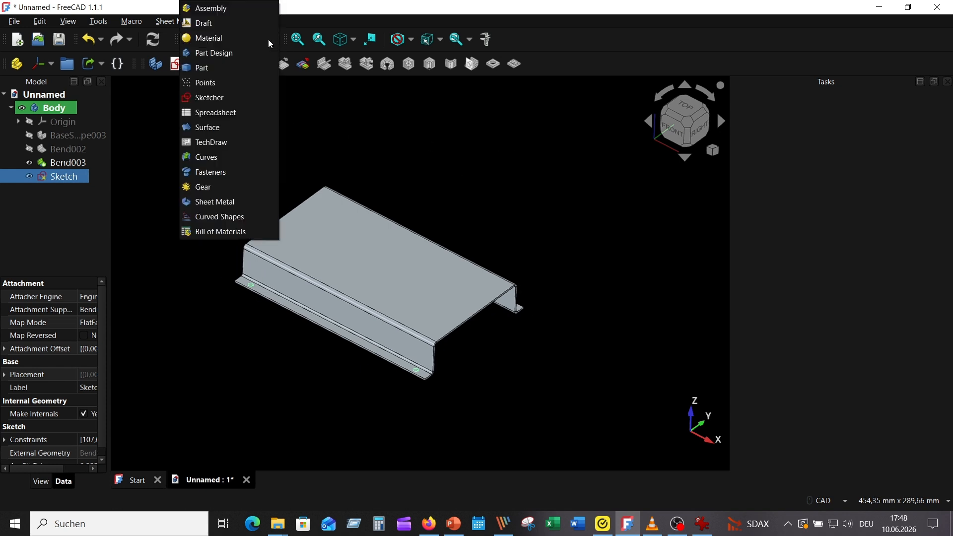
click(219, 54)
scroll(256, 194, up, 5)
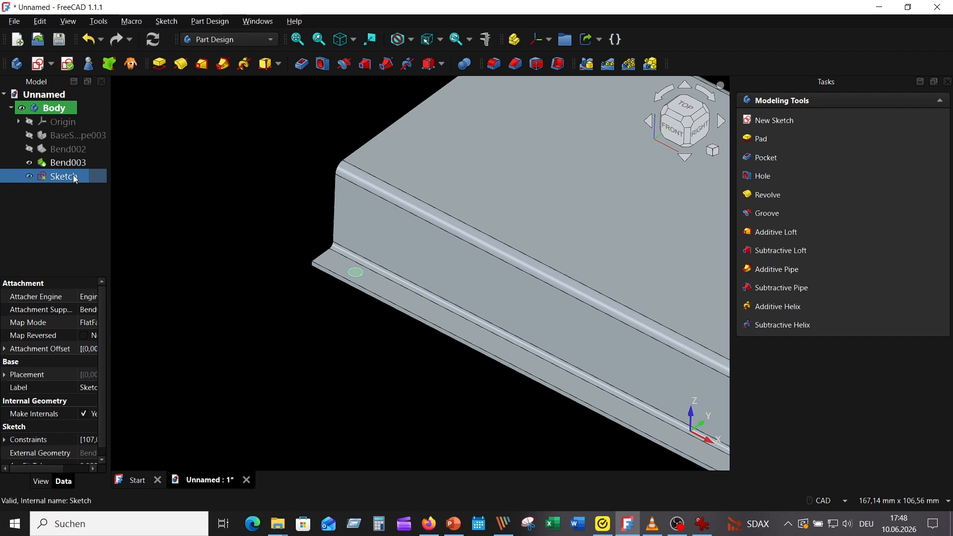
click(304, 68)
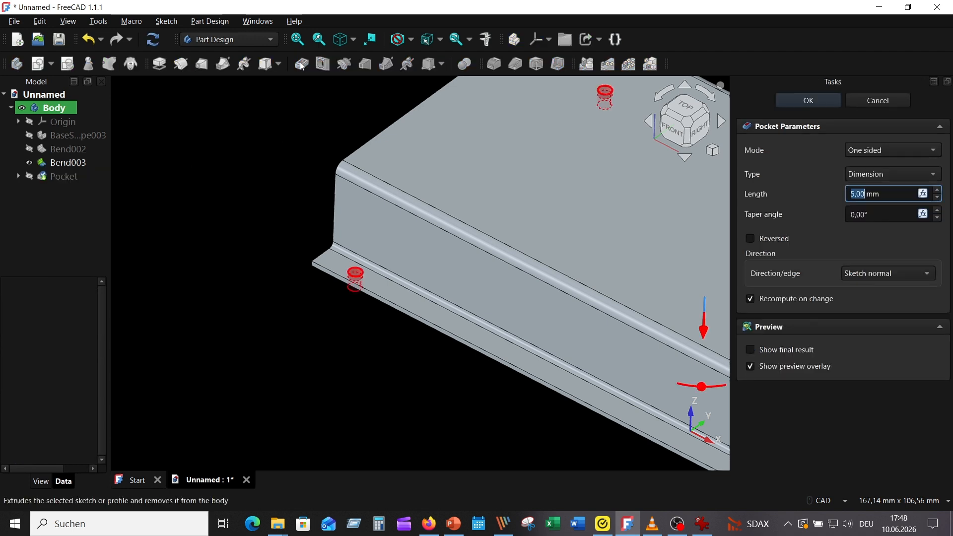
scroll(442, 273, down, 5)
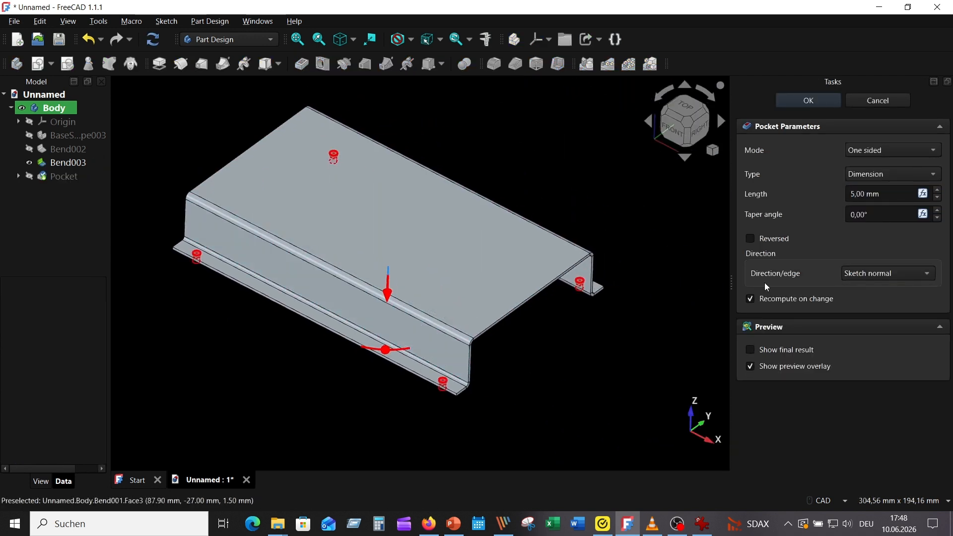
click(869, 193)
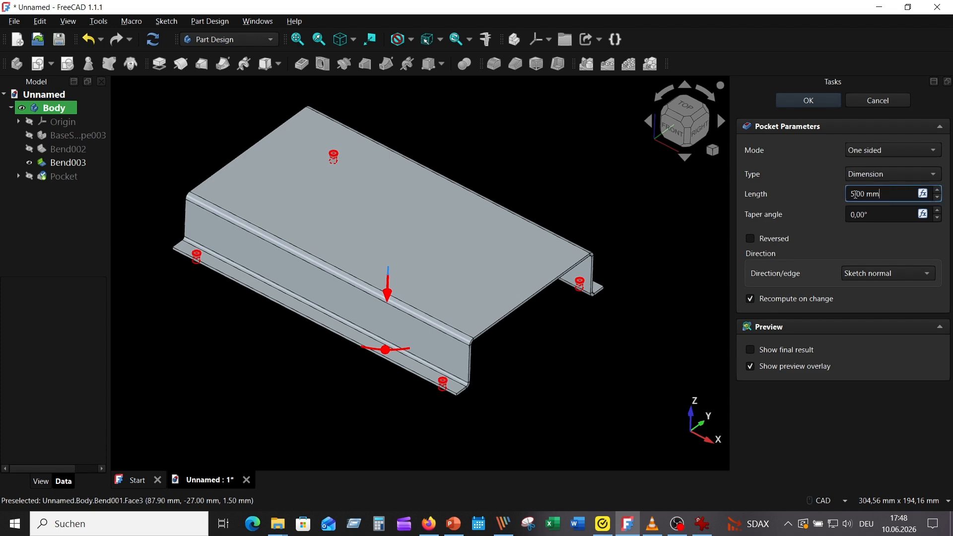
click(809, 102)
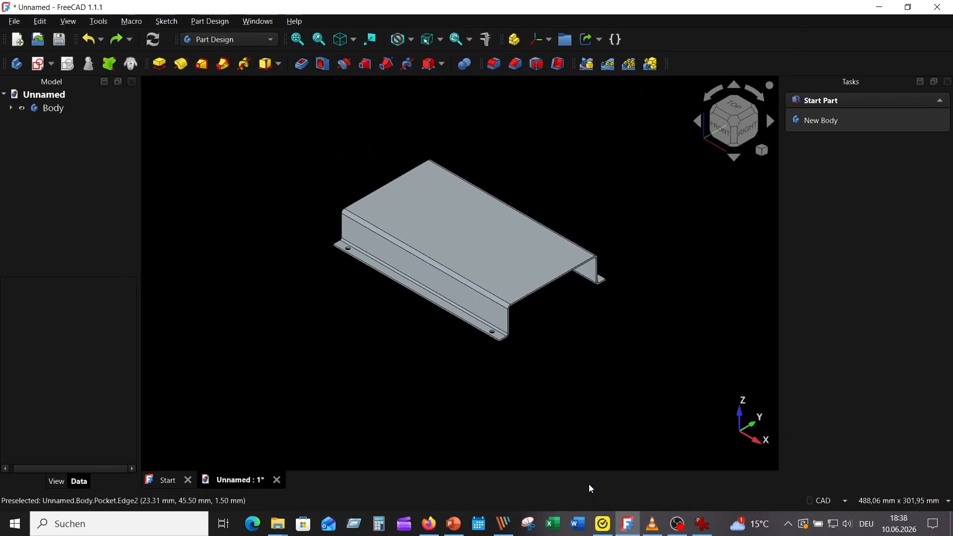
Step: Check the louvres in the reference drawing and open the file Louvre_Detail_parametric.FCStd
click(702, 525)
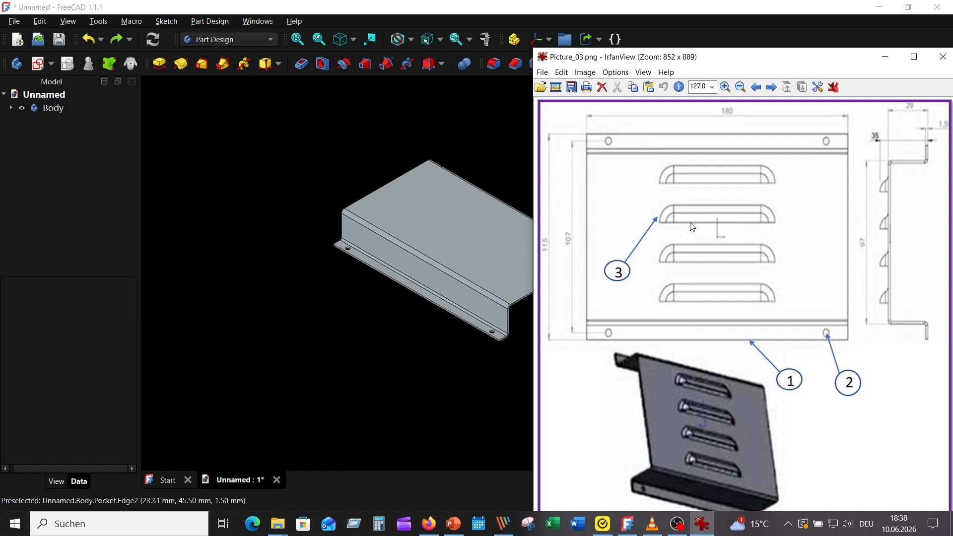
click(251, 136)
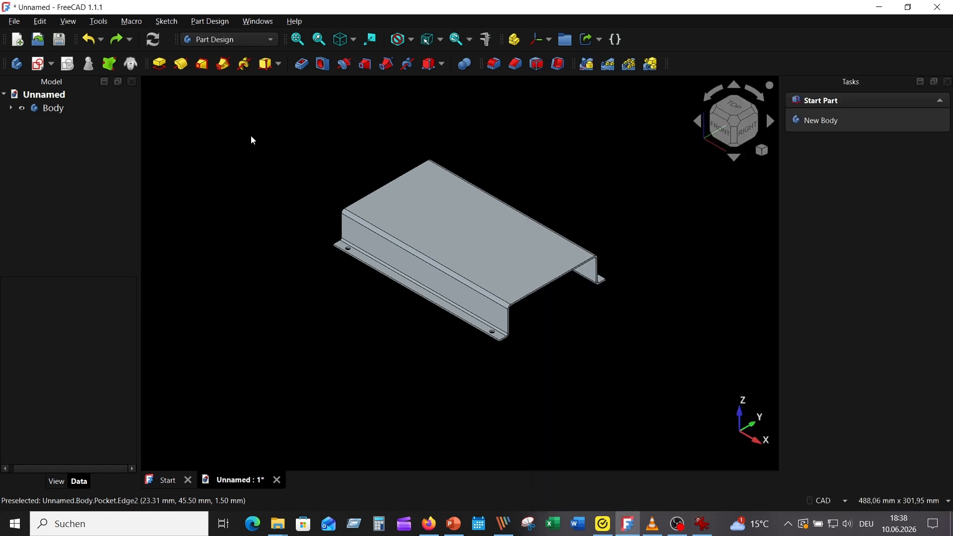
click(40, 41)
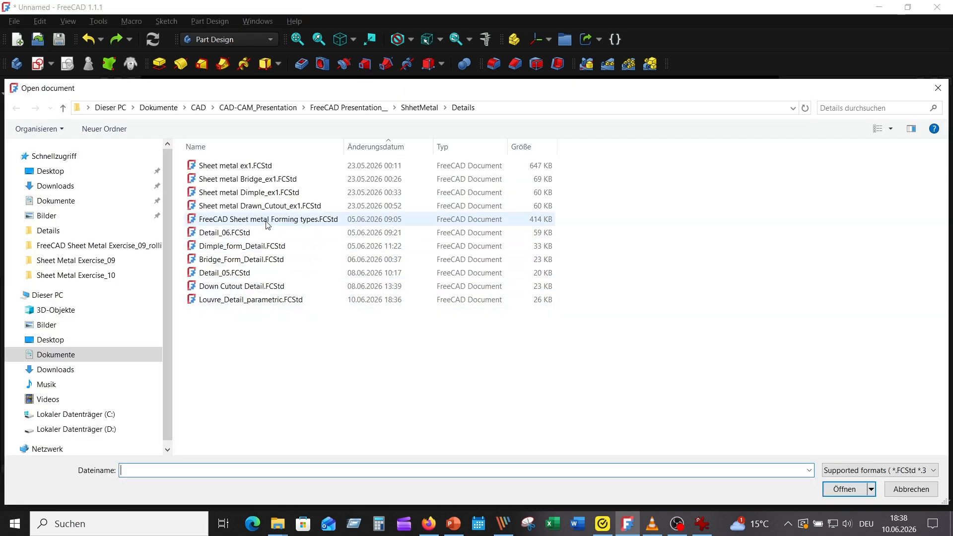
click(271, 302)
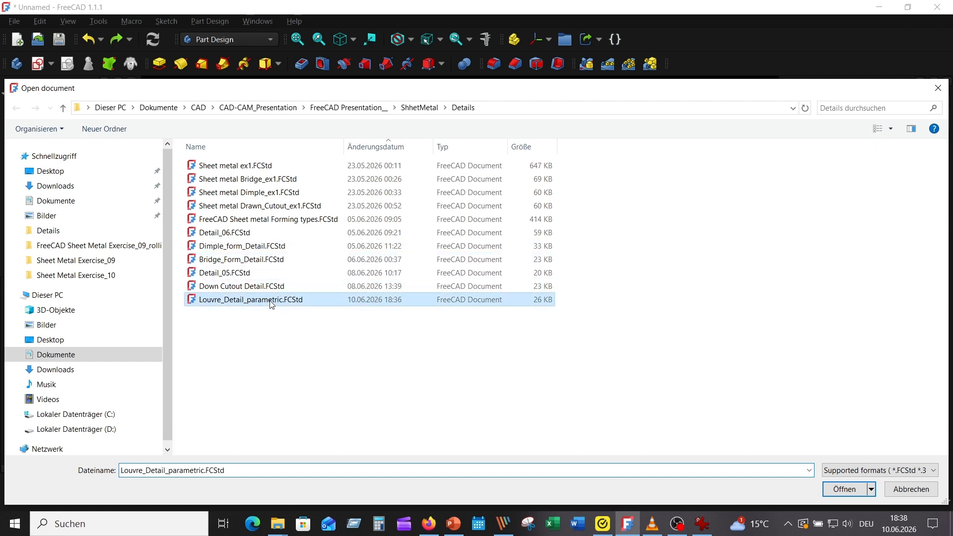
click(827, 486)
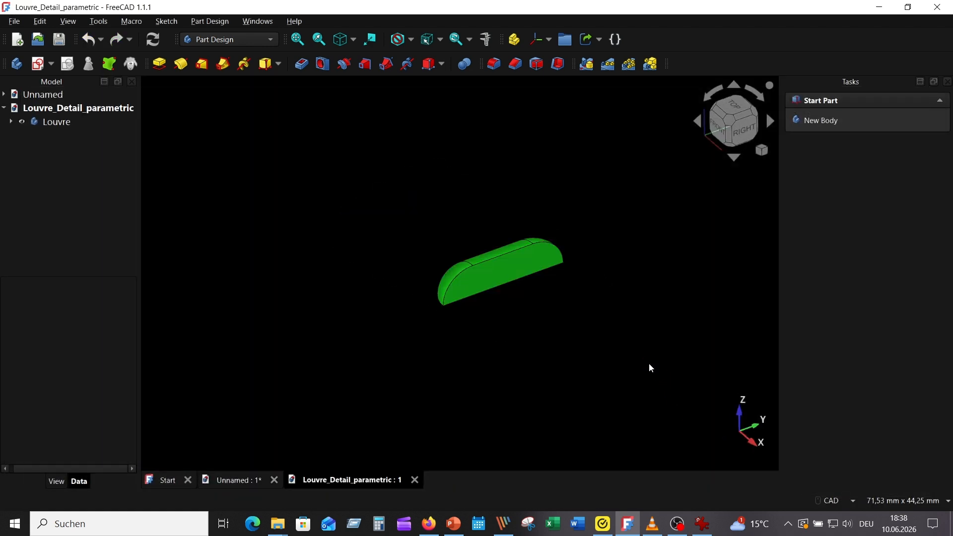
Step: Expand the Louvre body in the model tree and copy it with all its dependencies
scroll(487, 303, up, 3)
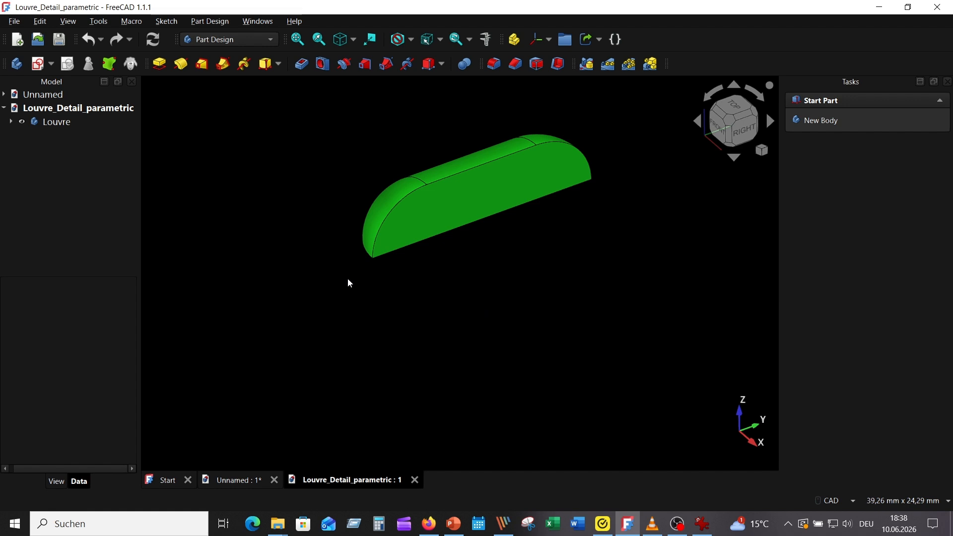
click(31, 125)
click(11, 122)
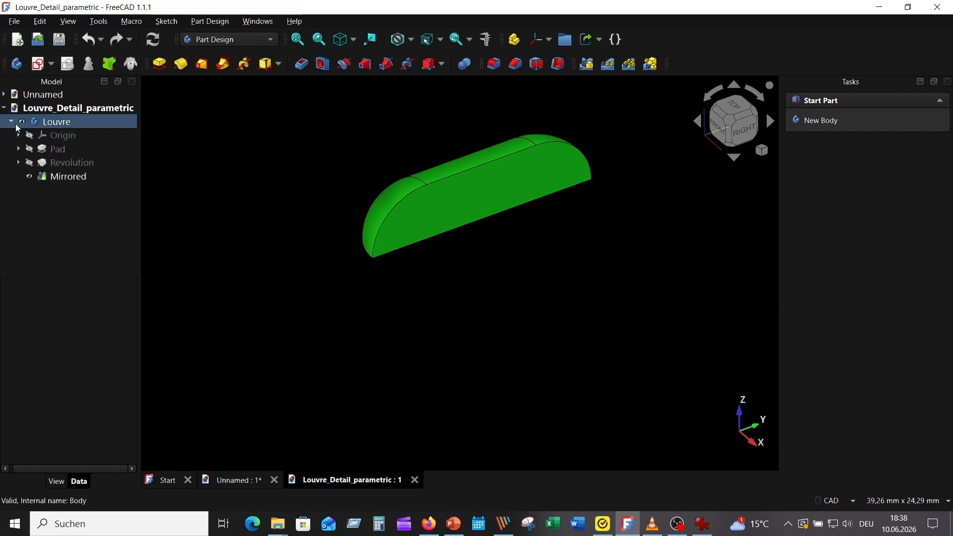
click(58, 121)
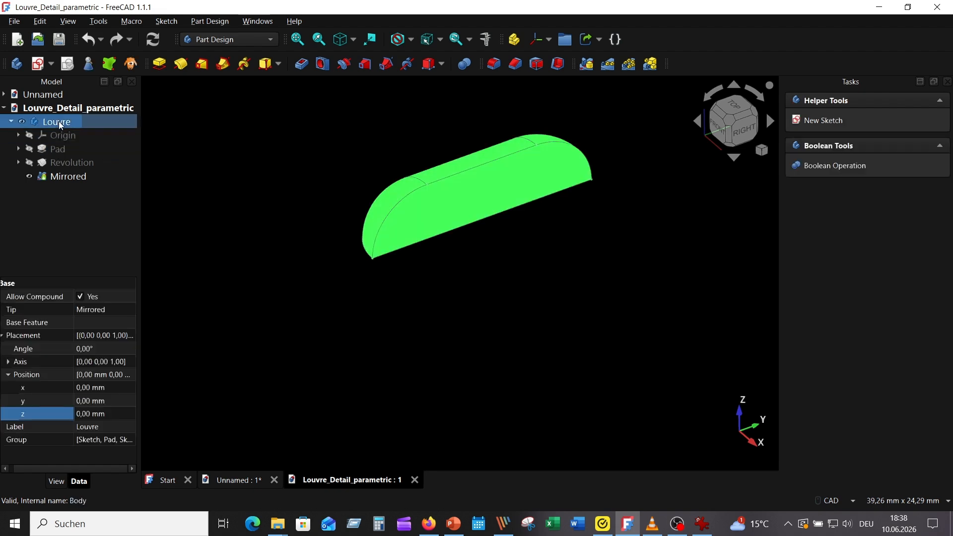
right_click(59, 121)
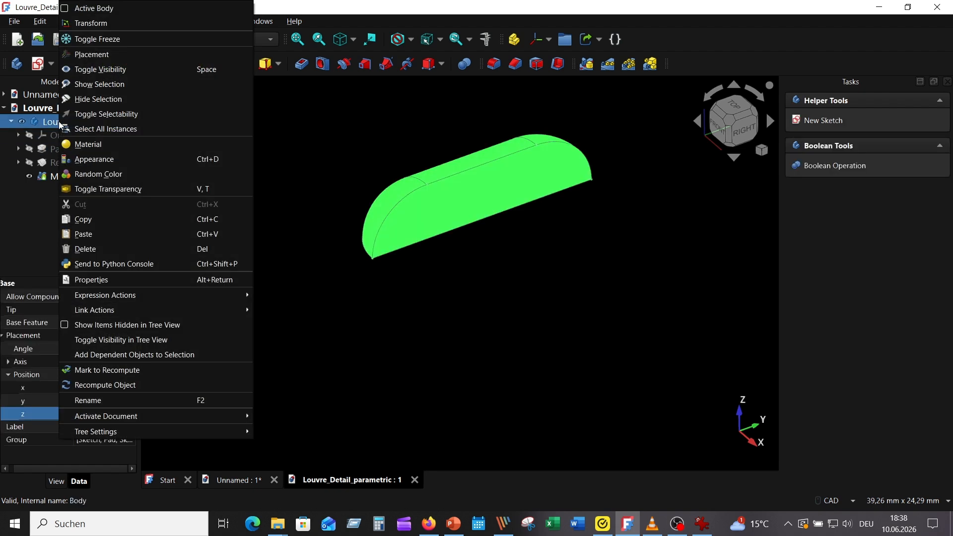
click(106, 220)
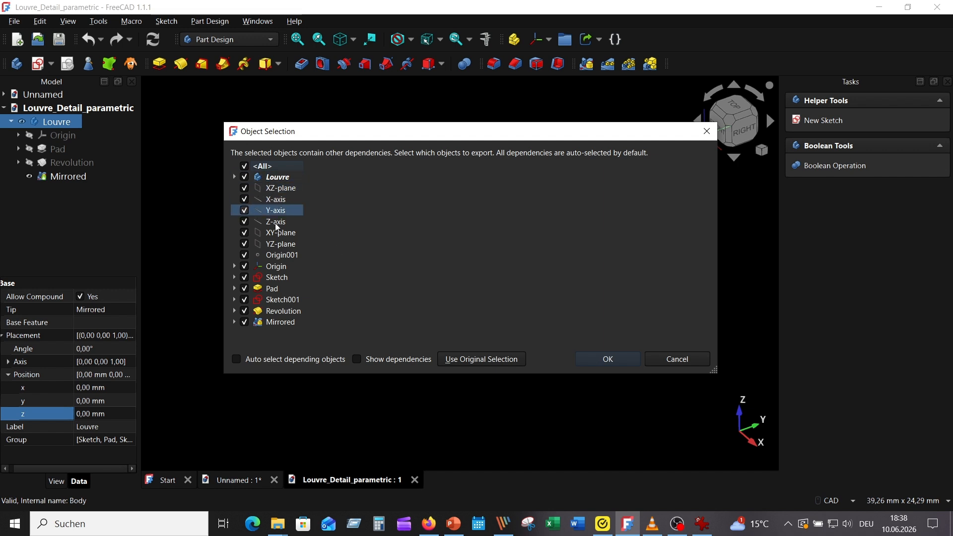
click(609, 359)
click(494, 305)
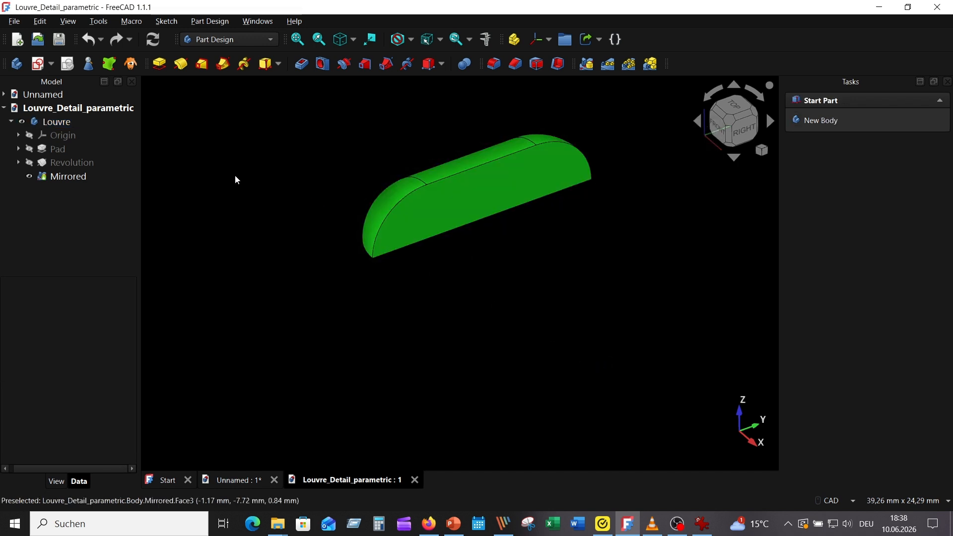
Step: Close the louvre document and paste the copied Louvre body into the sheet metal panel document
click(415, 480)
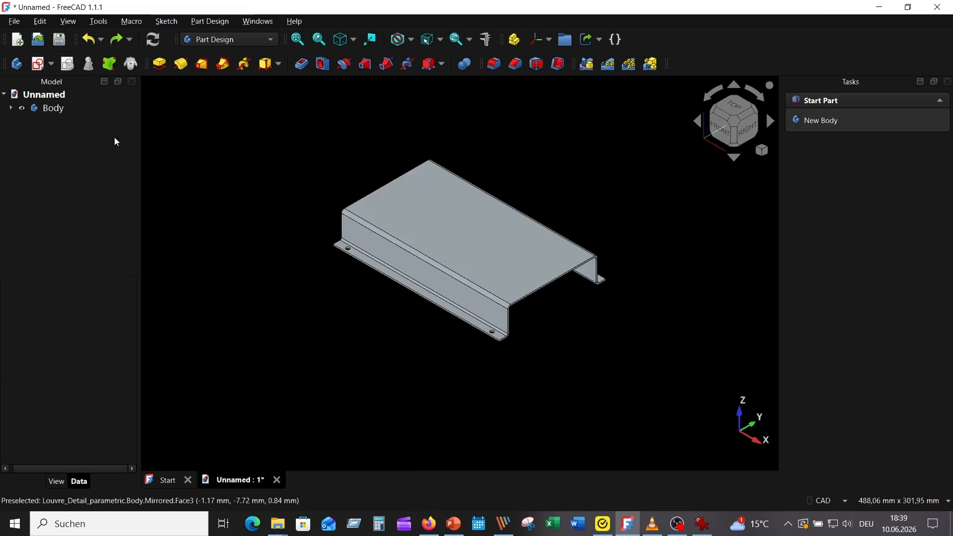
click(46, 107)
right_click(48, 107)
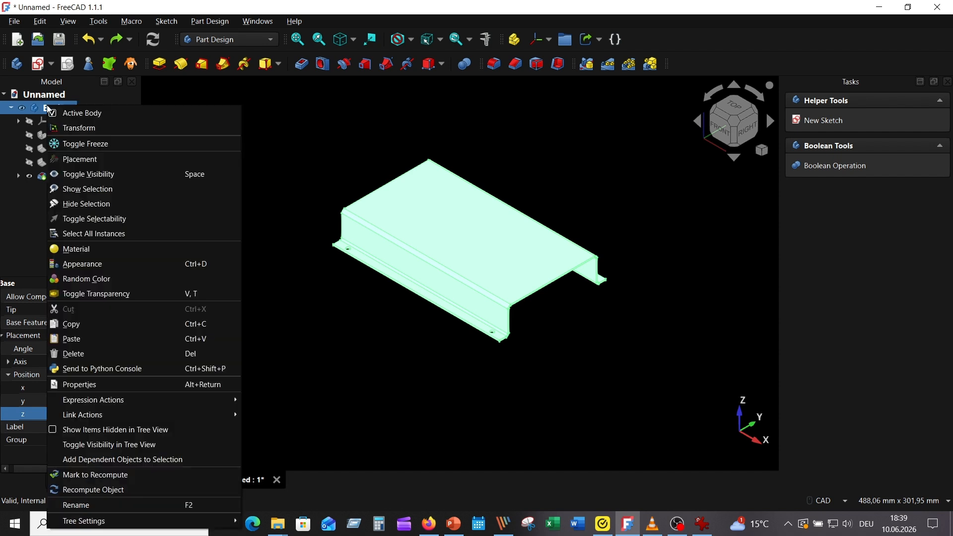
click(88, 337)
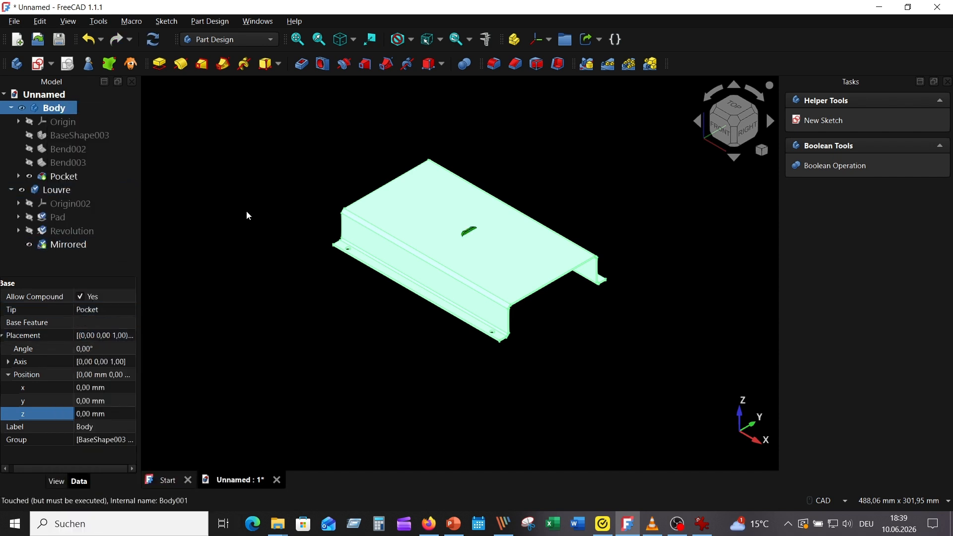
Step: Examine the pasted louvre on the panel and compare it with the louvres in the reference drawing
scroll(329, 255, up, 5)
click(246, 136)
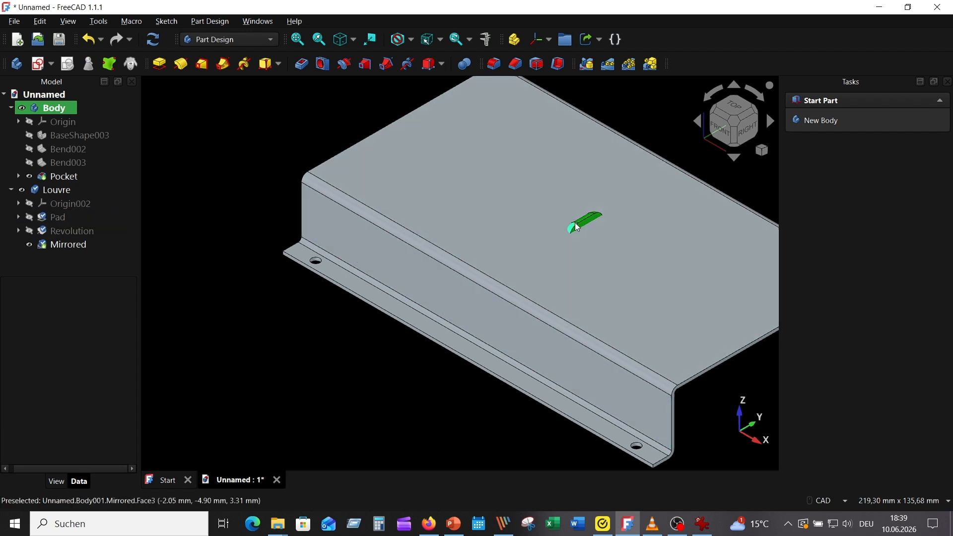
click(702, 524)
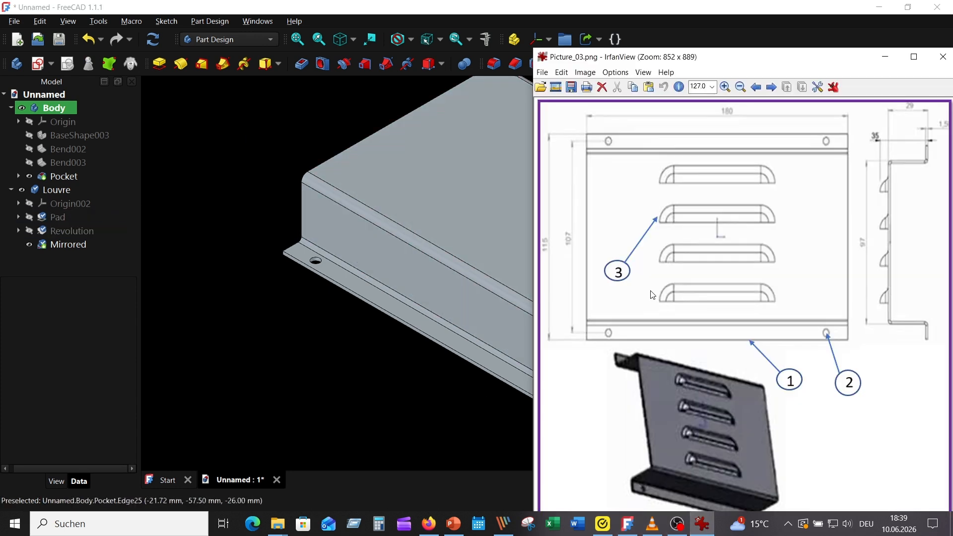
click(885, 56)
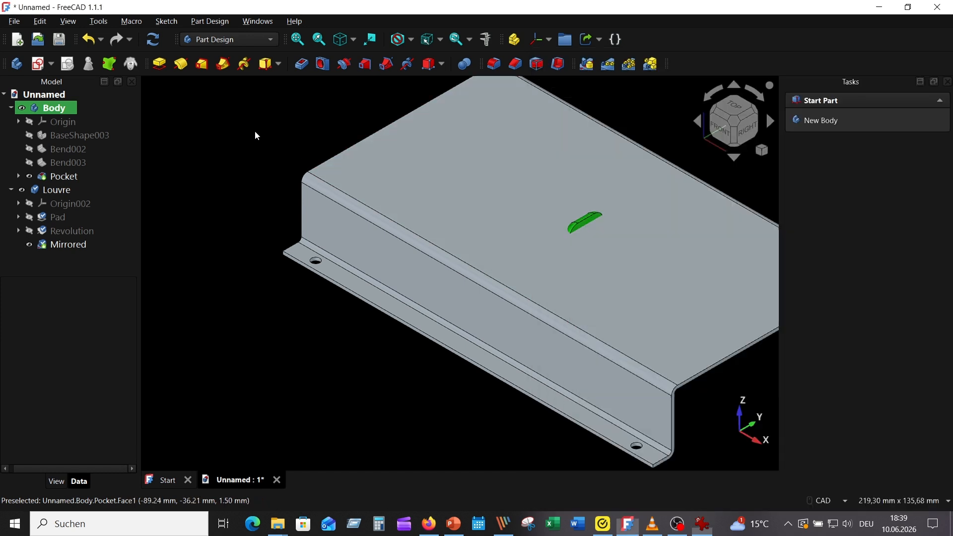
Step: Activate the Louvre body, hide the panel body and set the radius dimension in the louvre pad's sketch to 6 mm
double_click(58, 189)
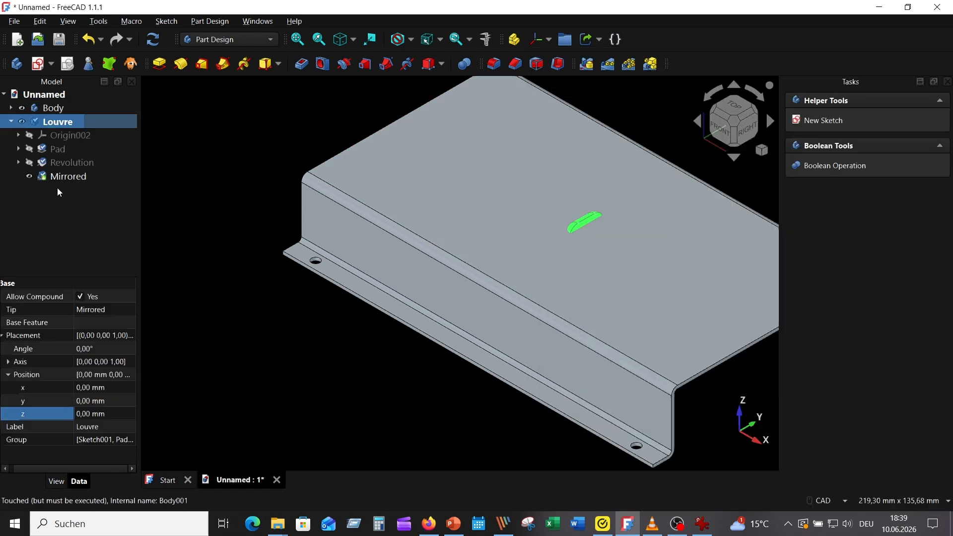
click(18, 149)
click(82, 163)
double_click(82, 162)
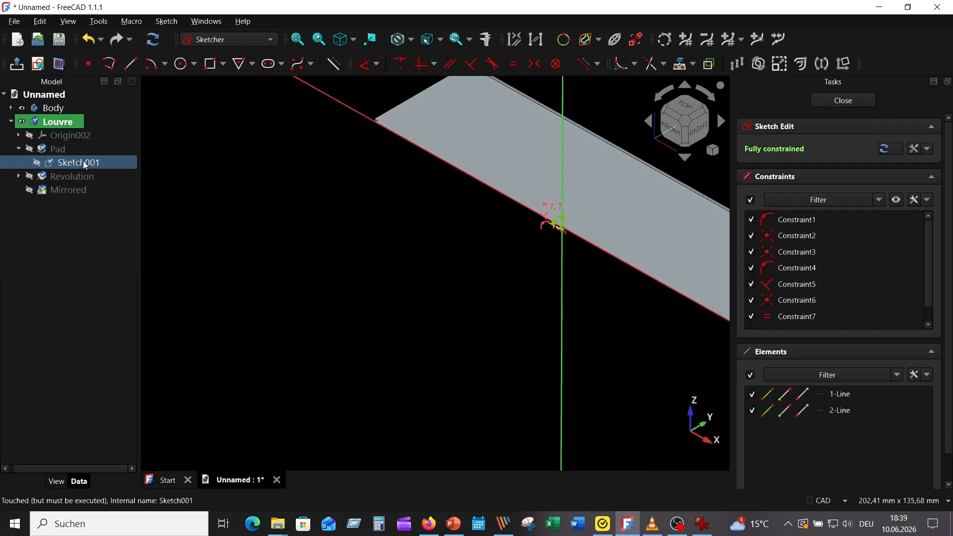
click(22, 109)
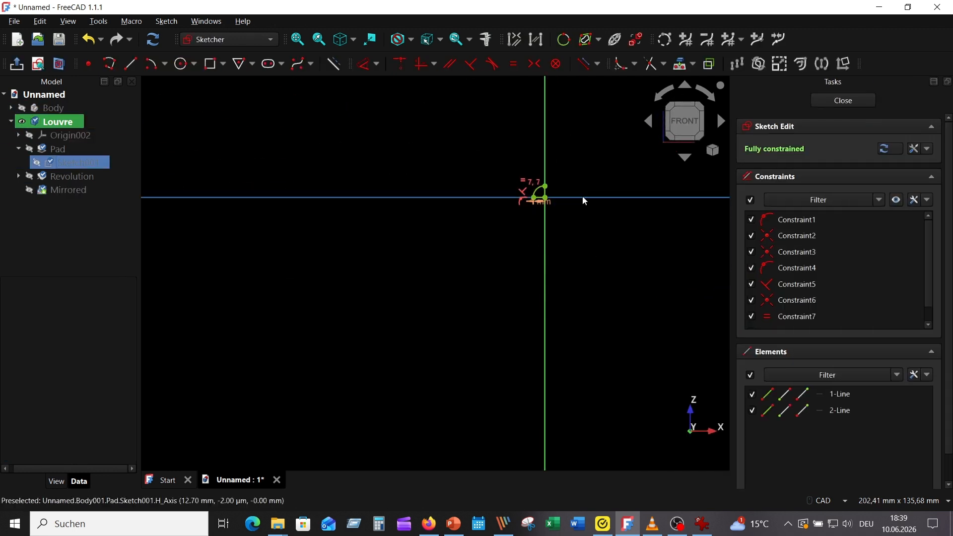
scroll(582, 196, up, 8)
double_click(327, 251)
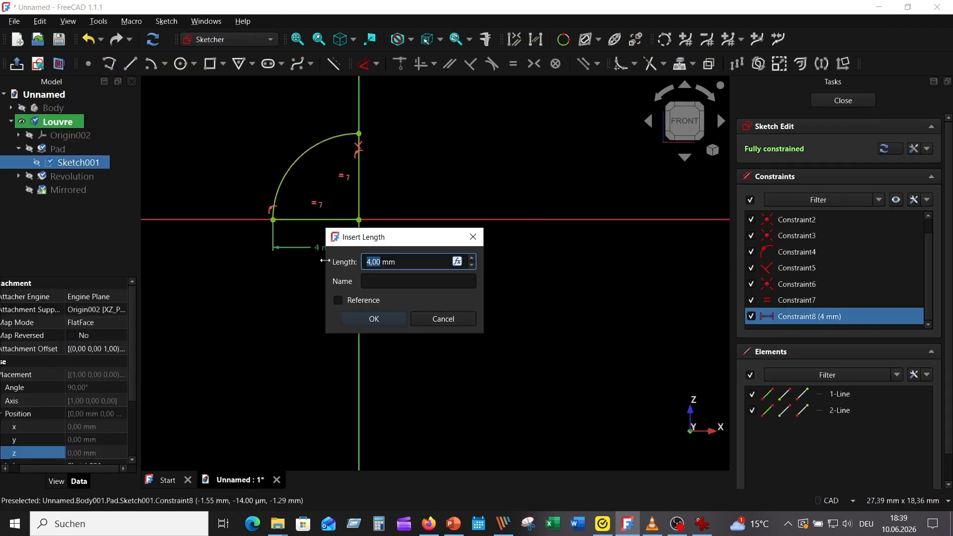
text(6)
key(Return)
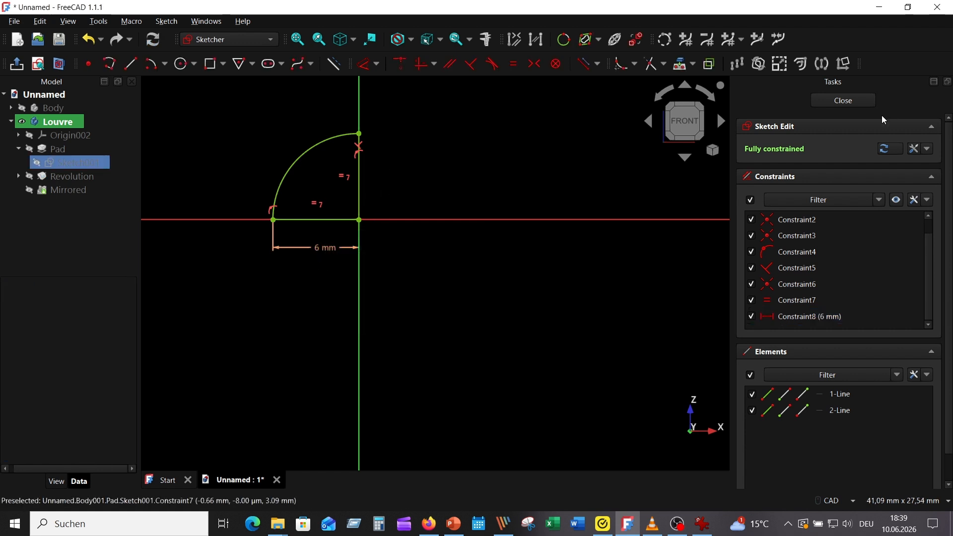
click(843, 100)
Step: Measure the radius of the louvre's rounded end edge
scroll(582, 238, up, 2)
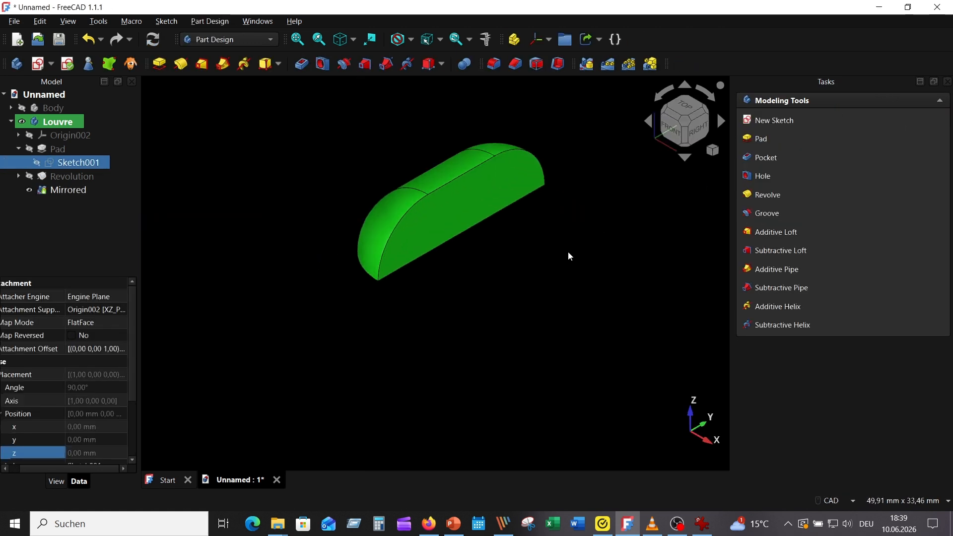
click(395, 235)
click(486, 40)
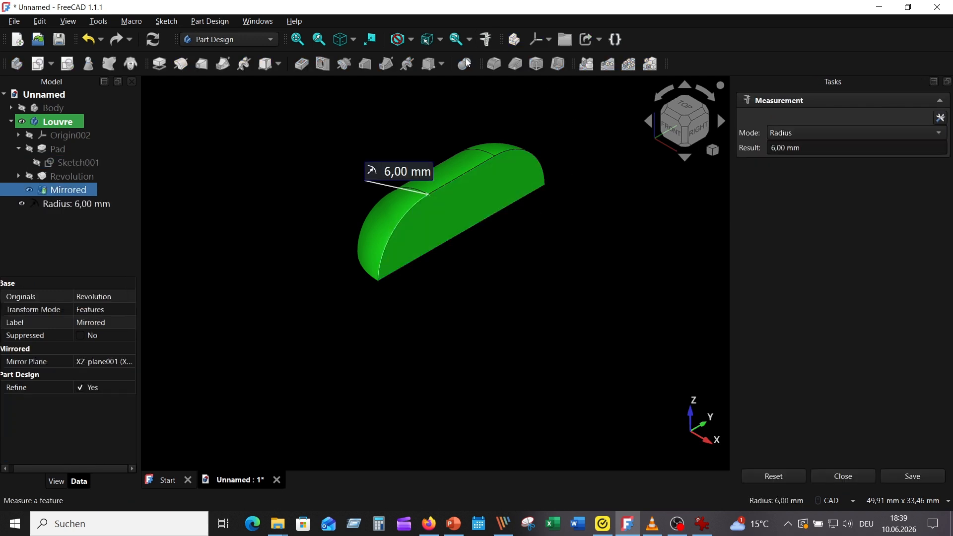
click(790, 478)
click(826, 474)
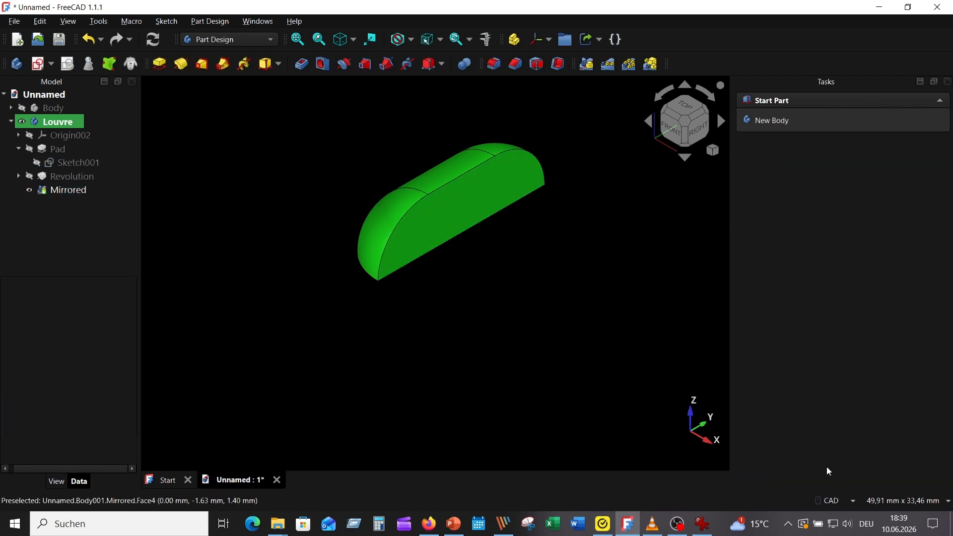
Step: Set the length of the louvre's symmetric pad to 50 mm
click(91, 163)
click(60, 147)
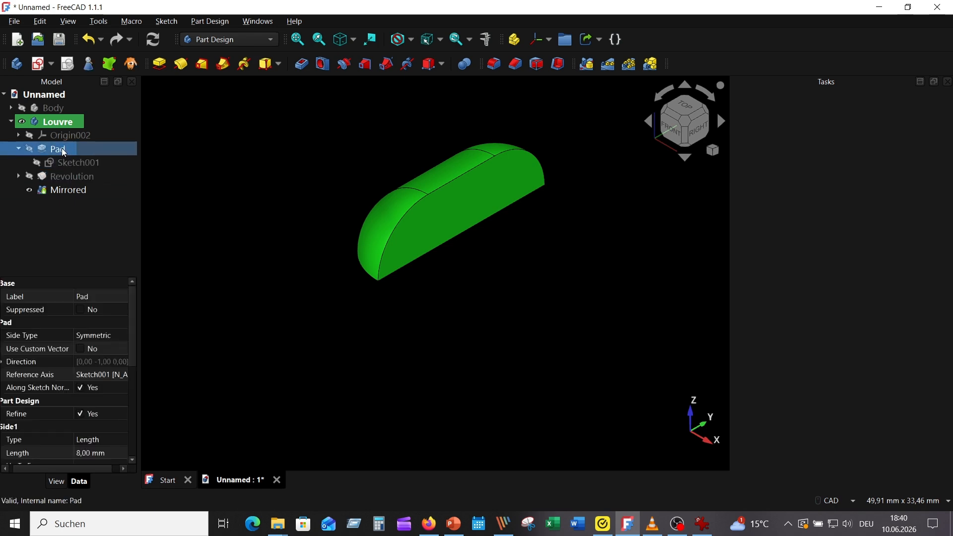
right_click(61, 148)
click(136, 10)
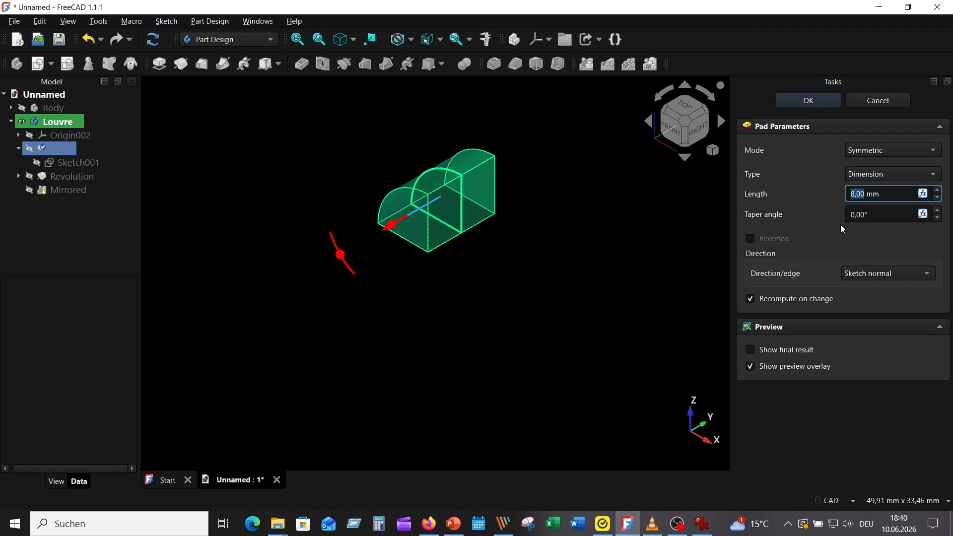
text(50)
key(Return)
scroll(508, 287, down, 4)
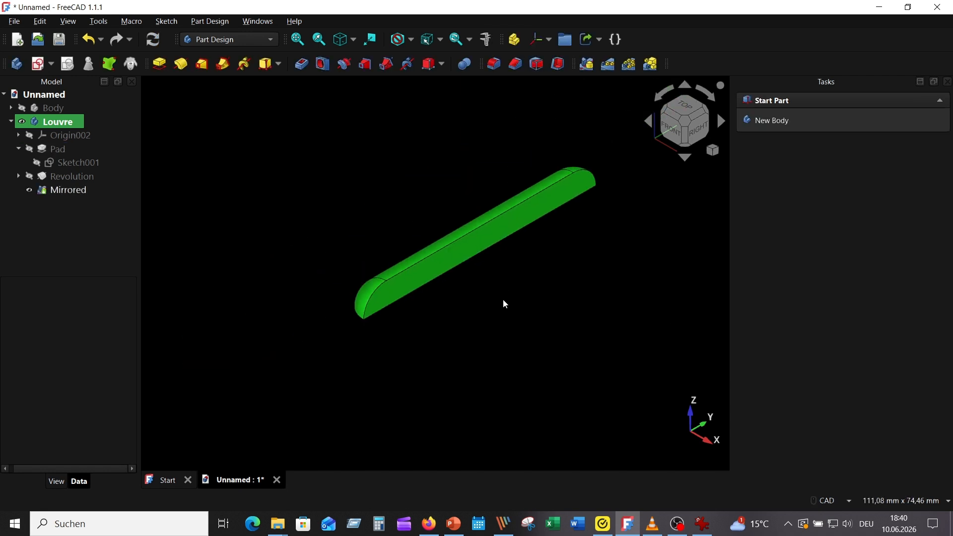
Step: Show the panel body again and lower the Louvre body's Z position to about -20 mm, beneath the panel
click(21, 108)
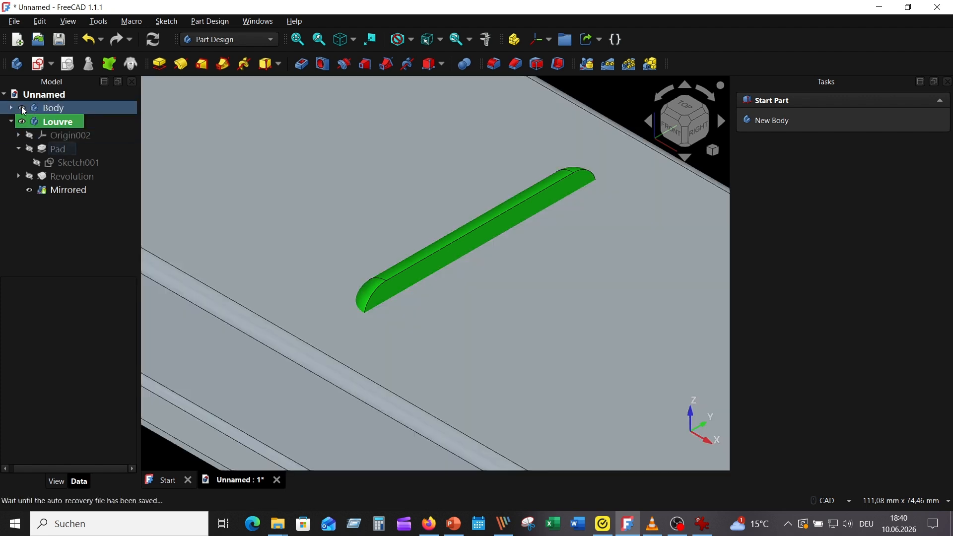
scroll(341, 368, down, 6)
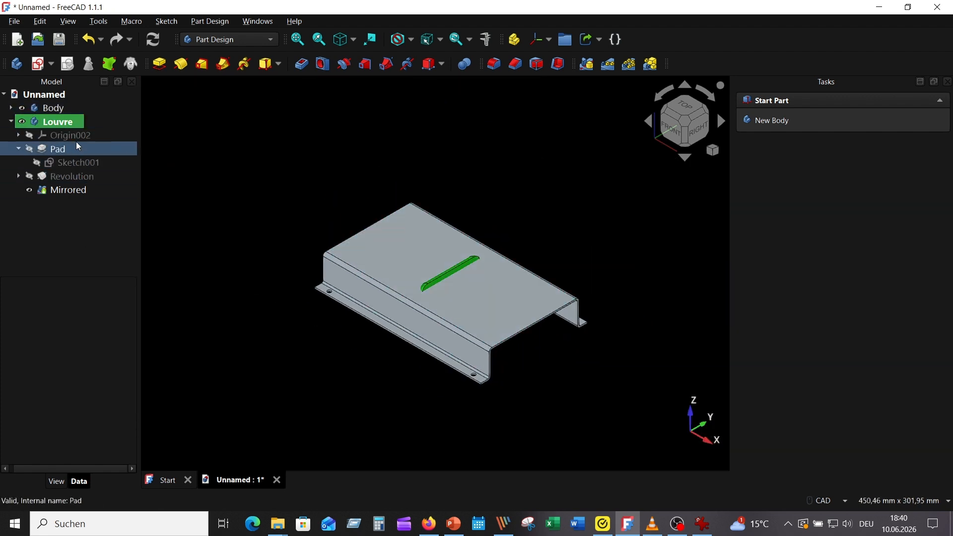
click(63, 123)
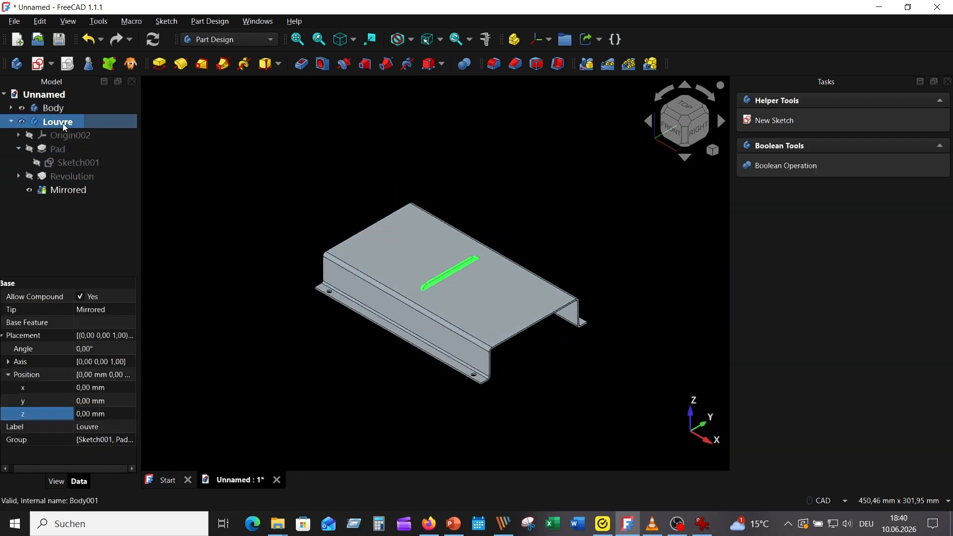
click(117, 416)
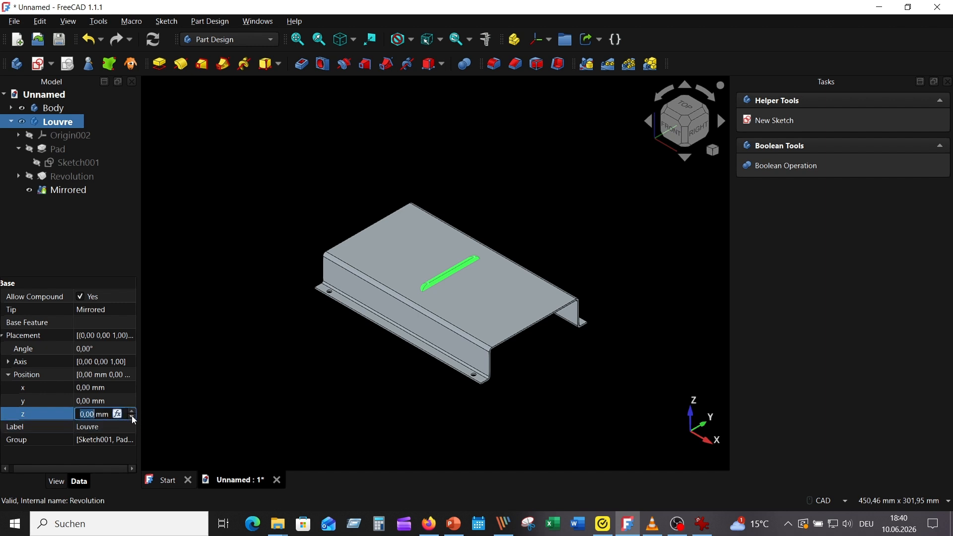
click(132, 415)
click(132, 416)
click(132, 416)
click(132, 416)
click(133, 416)
click(132, 416)
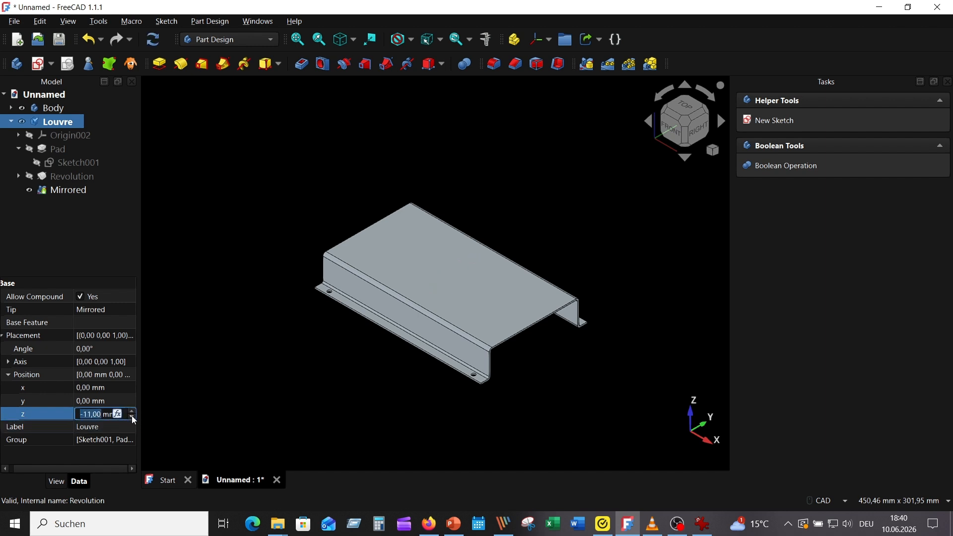
click(133, 415)
click(132, 416)
click(132, 415)
click(132, 416)
click(132, 415)
click(132, 416)
click(251, 341)
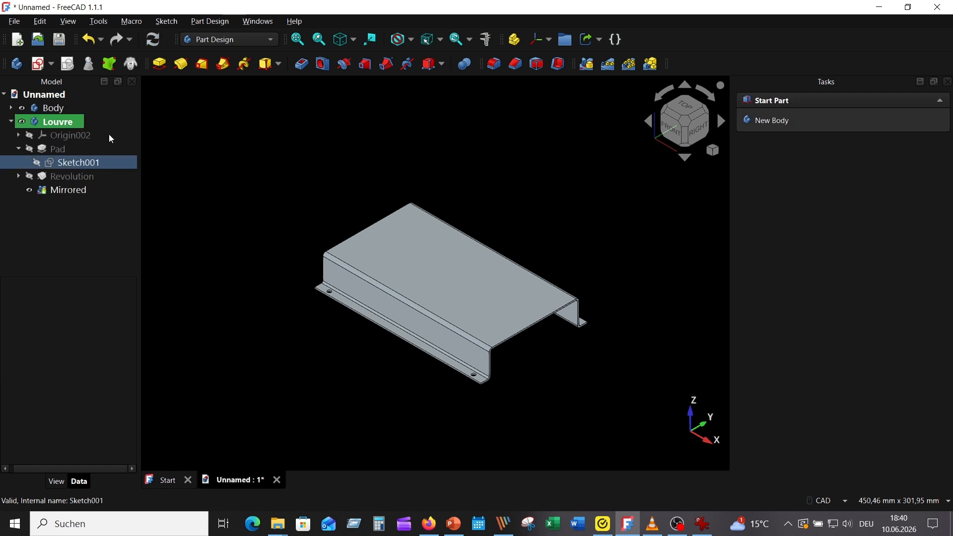
Step: Rename the panel body as Sheet Metal and make it the active body
double_click(55, 108)
right_click(87, 108)
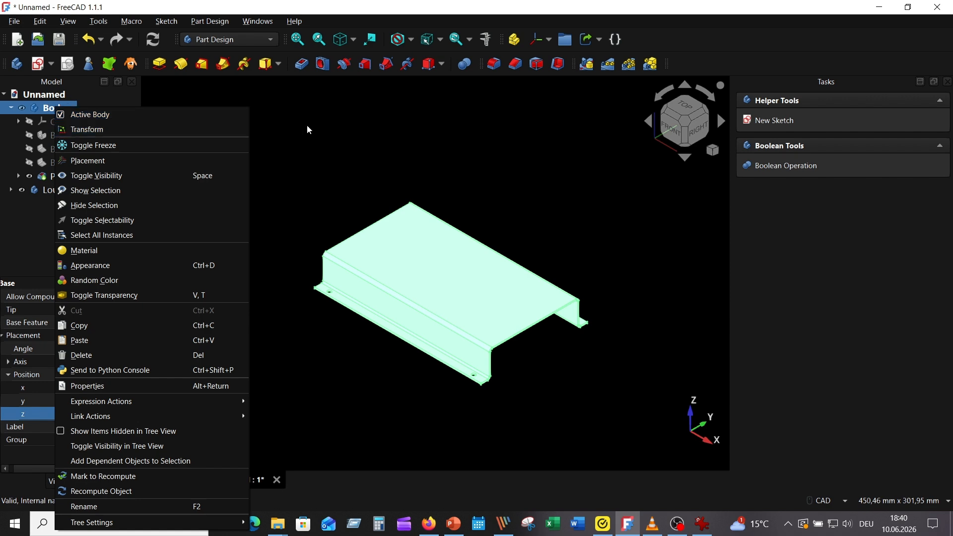
click(307, 124)
click(60, 108)
right_click(61, 110)
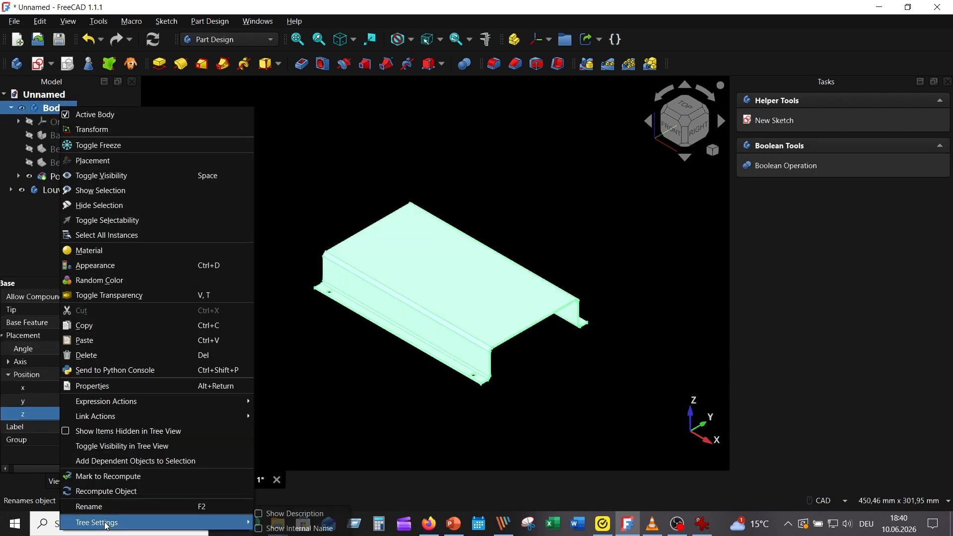
click(89, 507)
text(Sh)
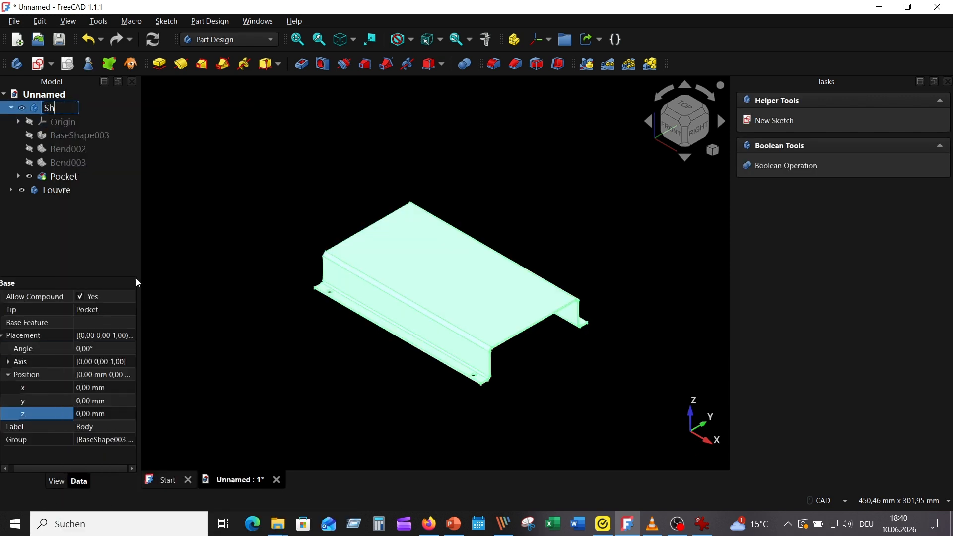
text(eet Metal)
key(Return)
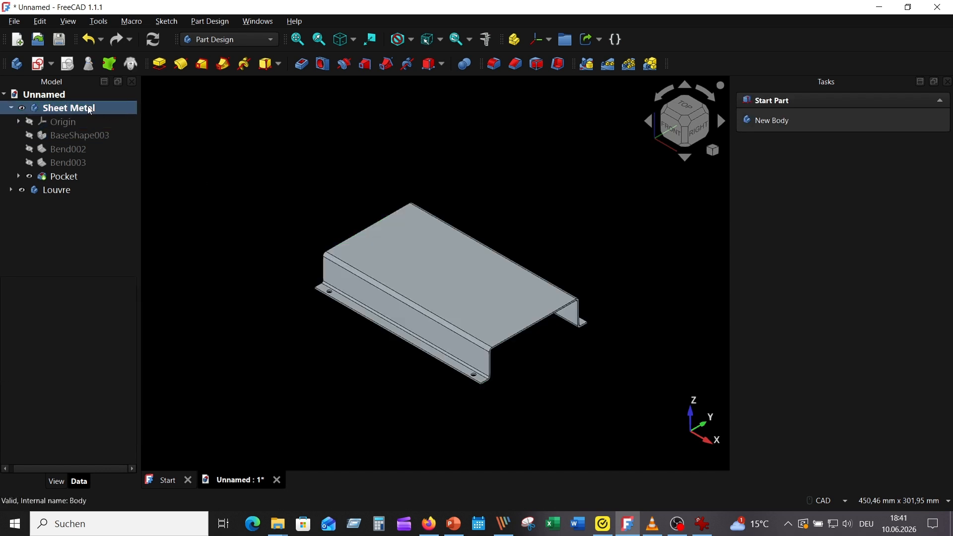
right_click(89, 110)
click(176, 114)
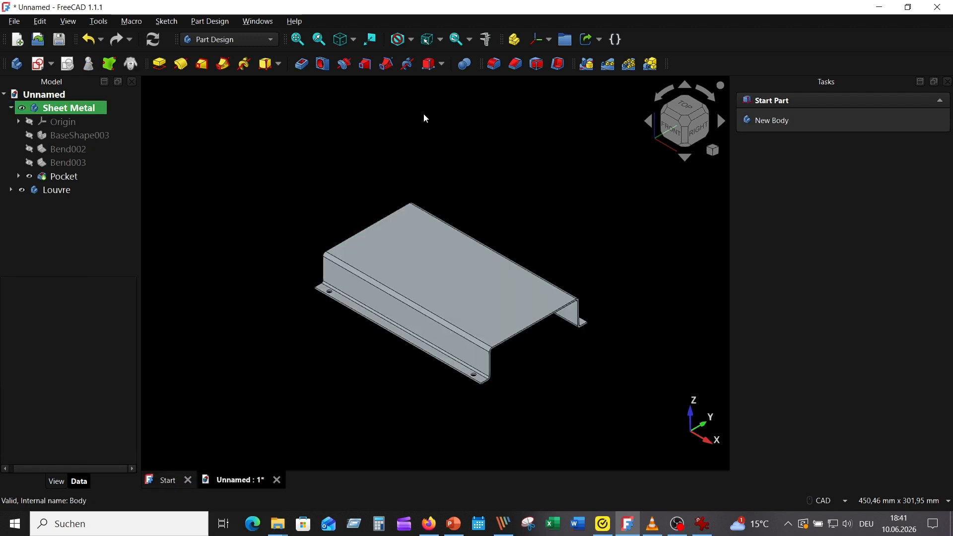
Step: In the Sheet Metal workbench, form a louvre in the panel's underside face using the louvre's flat back face and its open shear face
middle_drag(278, 364, 296, 213)
click(271, 39)
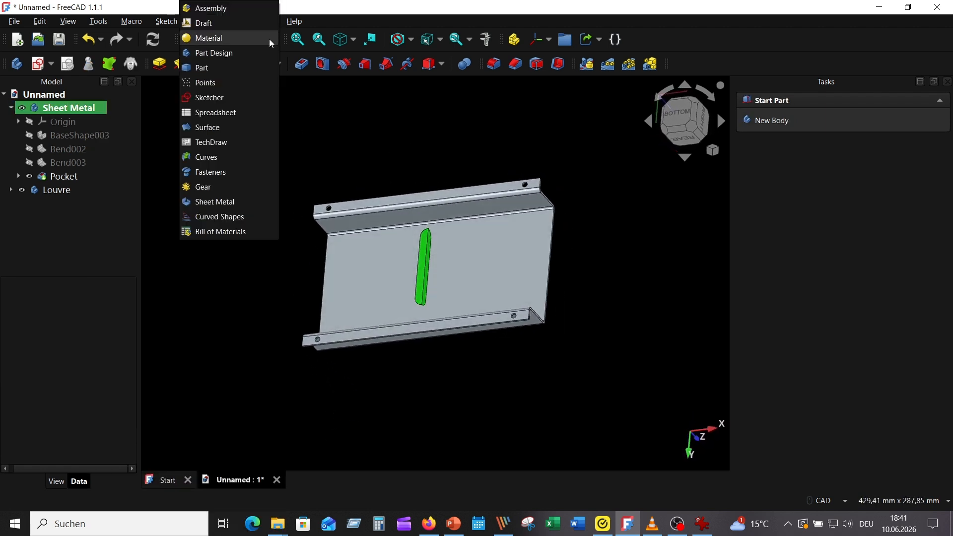
click(217, 202)
scroll(204, 180, up, 2)
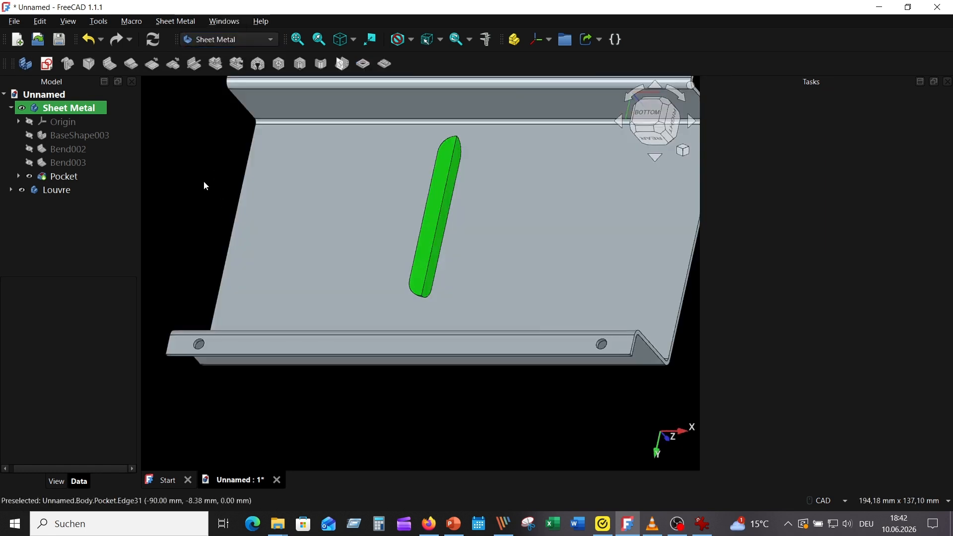
scroll(203, 181, up, 2)
click(384, 200)
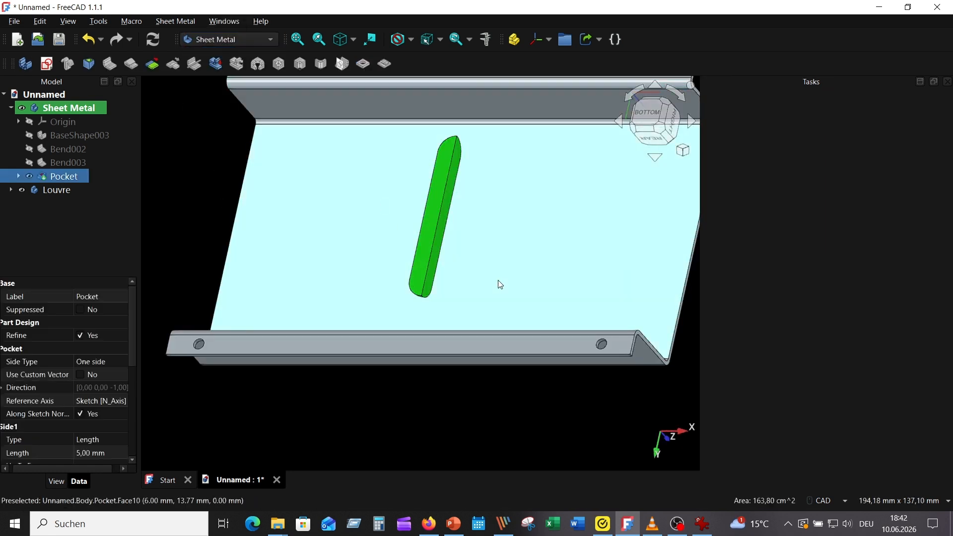
scroll(497, 248, up, 2)
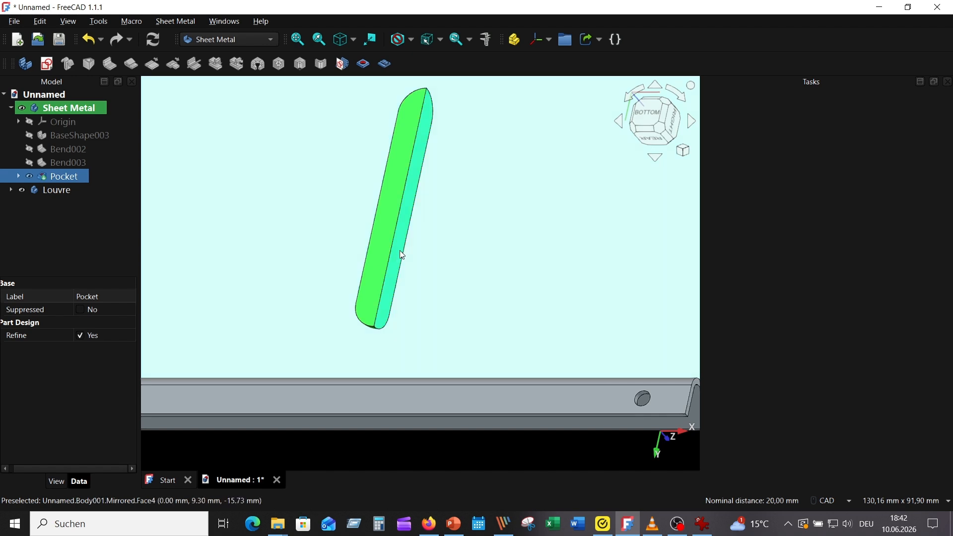
scroll(466, 255, down, 4)
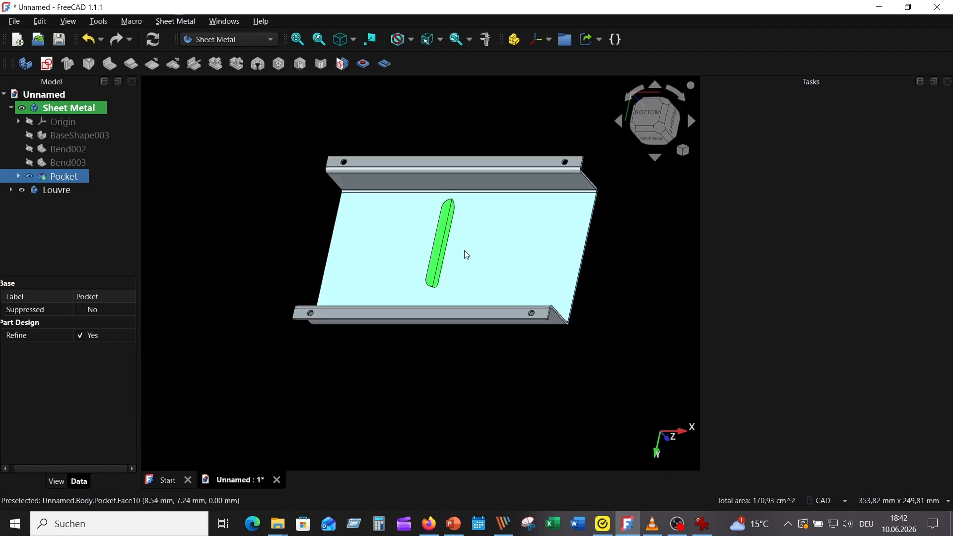
click(386, 64)
key(0)
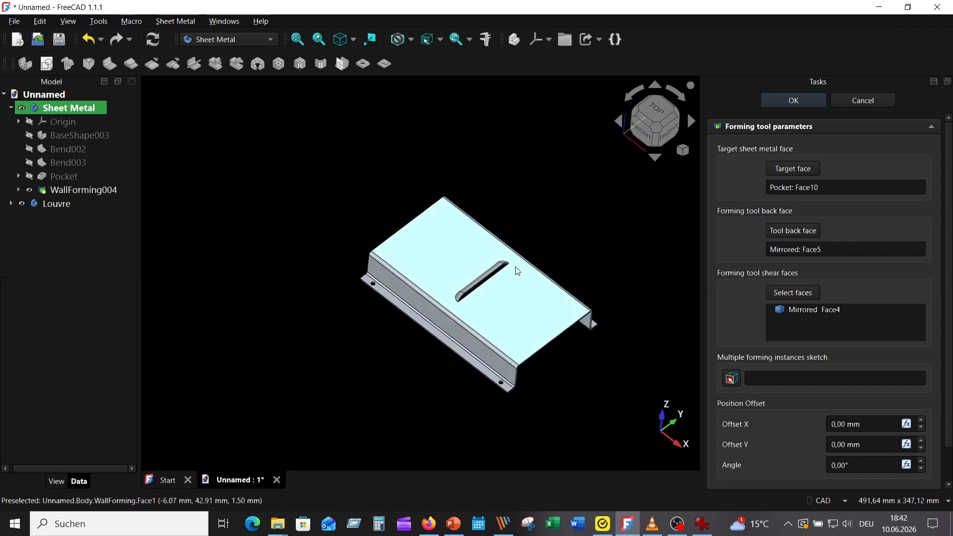
Step: Check the louvre orientation in the reference drawing and set the forming tool's angle to 90°
click(702, 524)
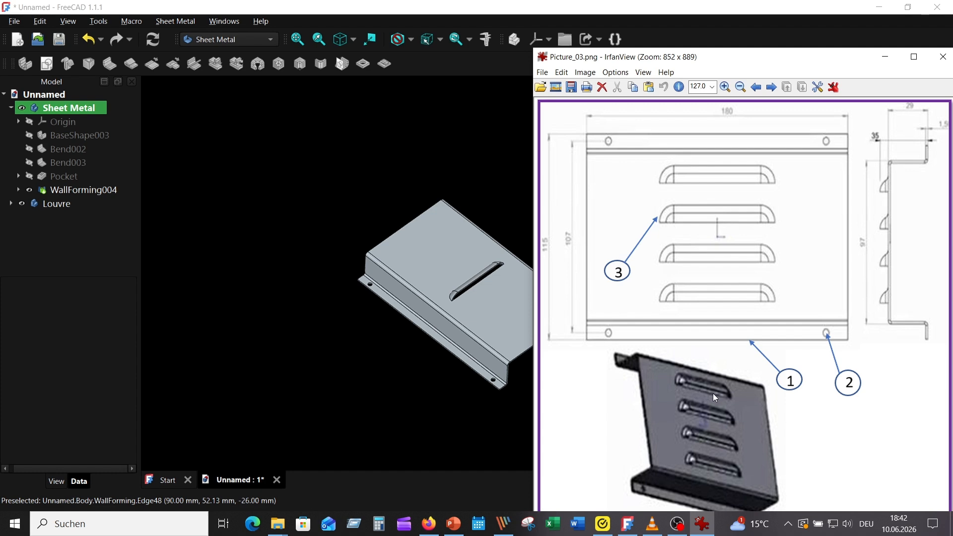
click(441, 409)
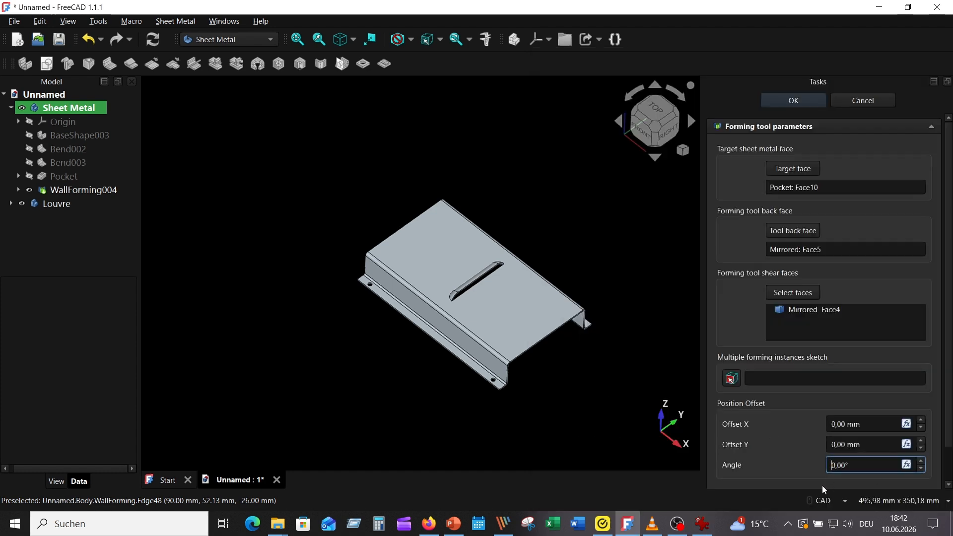
text(9)
Step: Set the formed louvre's Y position offset to 30 mm
click(878, 445)
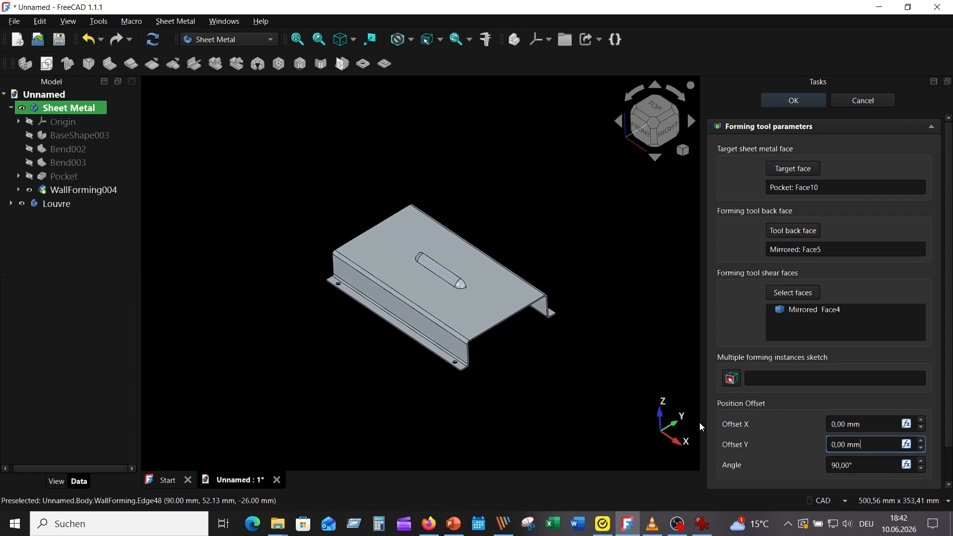
click(923, 441)
click(921, 441)
click(921, 441)
click(921, 441)
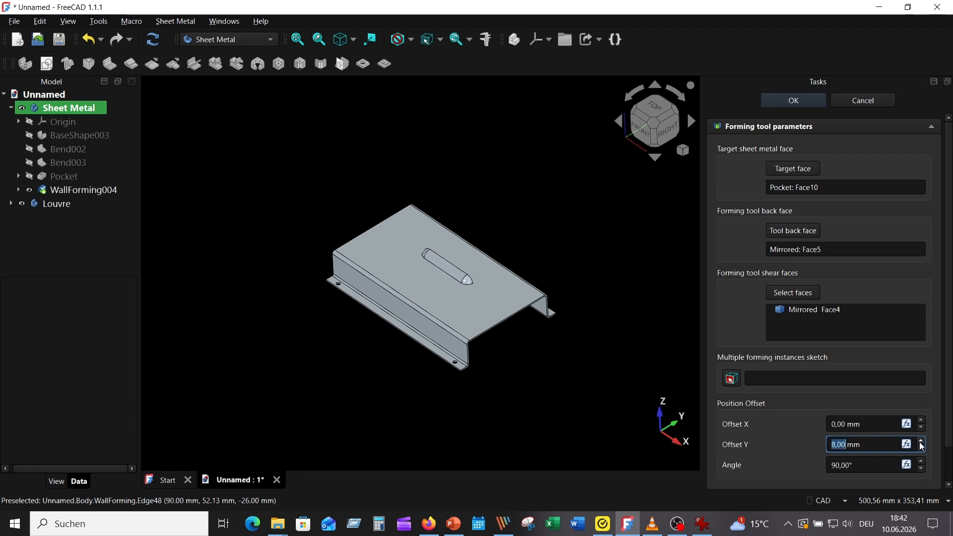
click(921, 441)
click(921, 441)
click(922, 441)
click(921, 442)
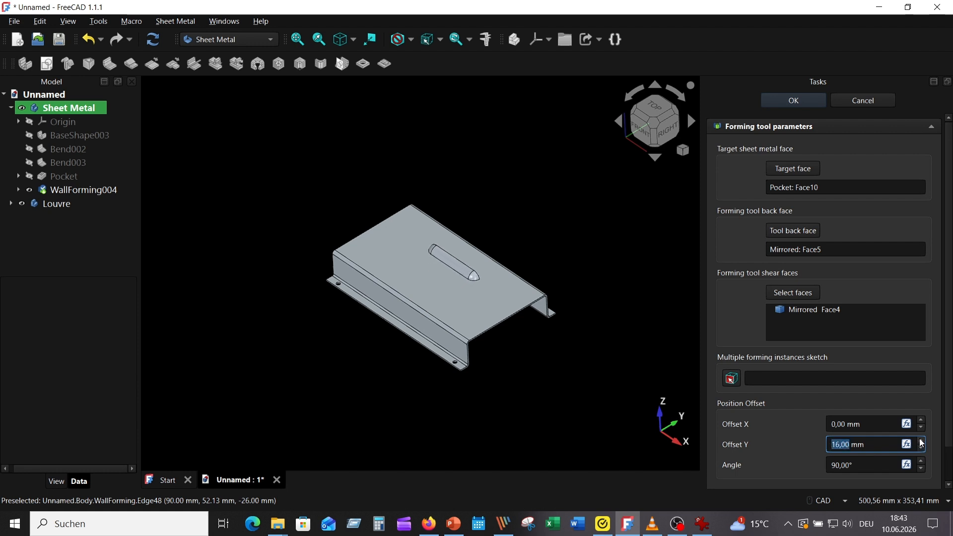
click(921, 441)
click(922, 441)
click(921, 442)
click(922, 441)
click(921, 441)
click(922, 441)
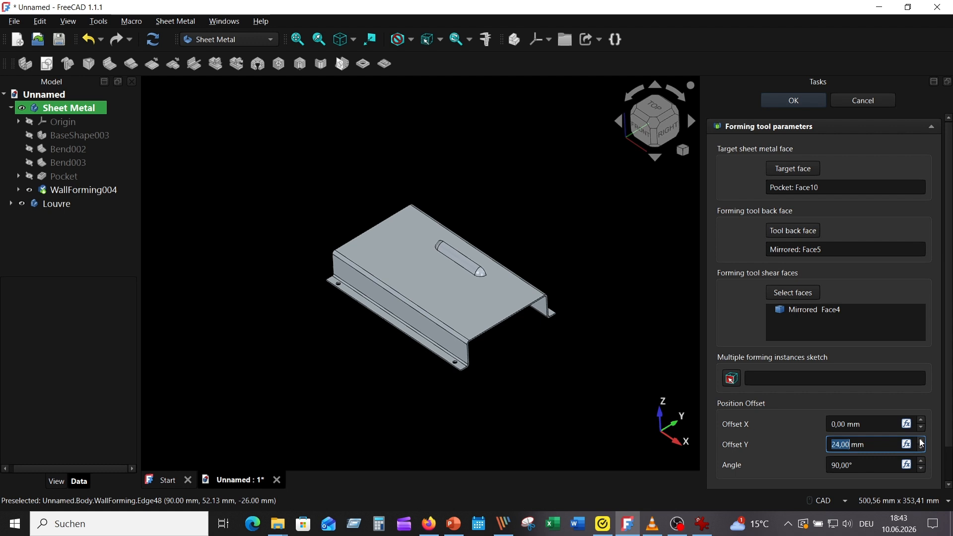
click(921, 442)
click(922, 442)
click(922, 441)
click(922, 442)
click(921, 441)
click(922, 442)
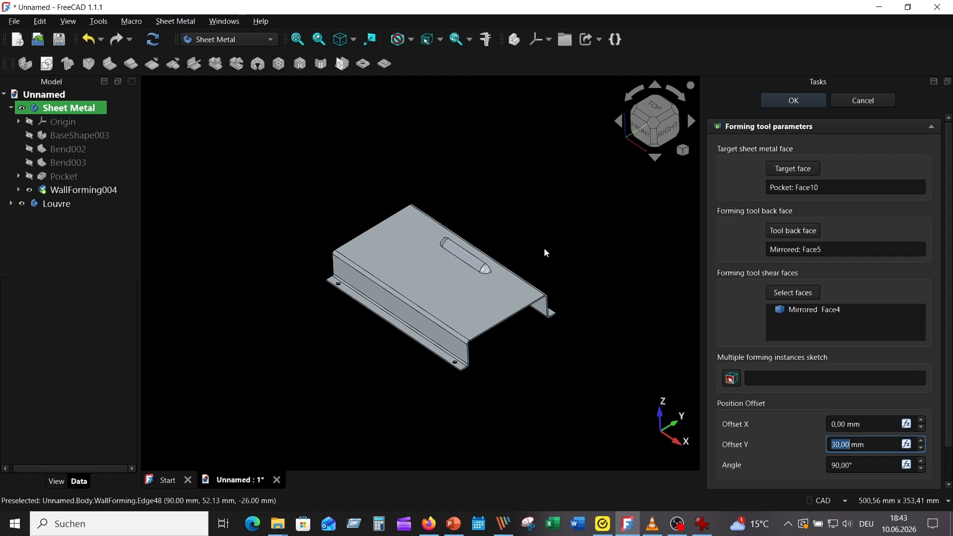
Step: Accept the first louvre and form a second one in the panel's underside using the louvre tool's flat back face and open shear face
click(794, 101)
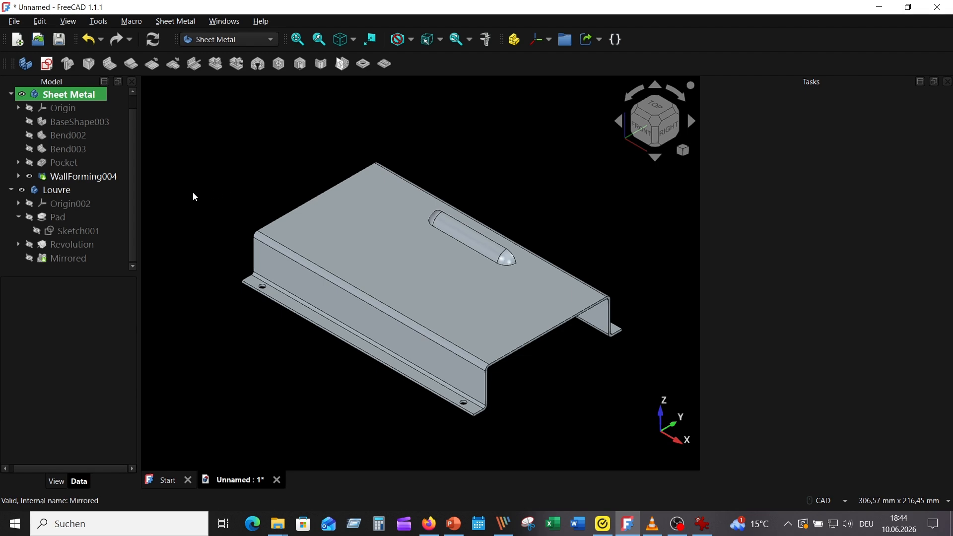
click(32, 259)
click(417, 270)
scroll(437, 270, up, 5)
ctrl+click(490, 246)
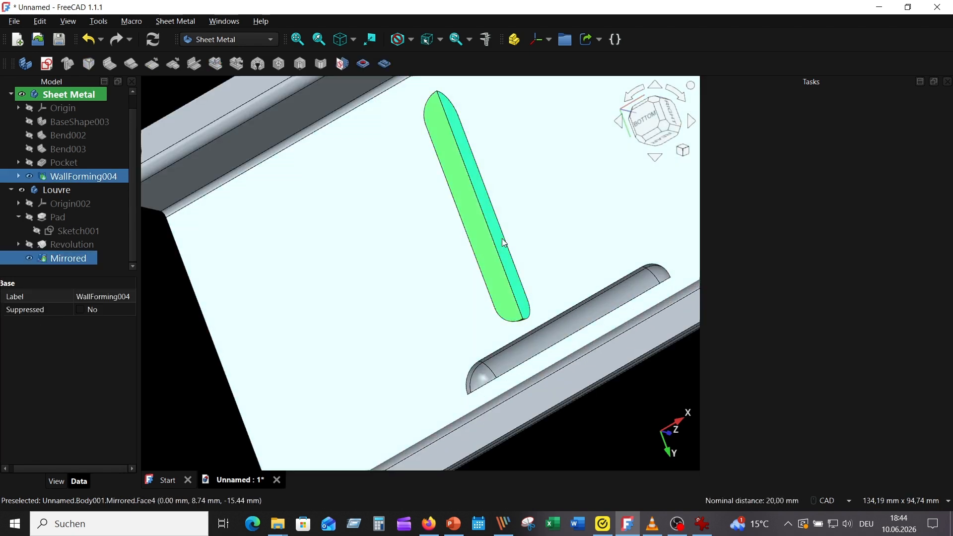
click(386, 64)
key(0)
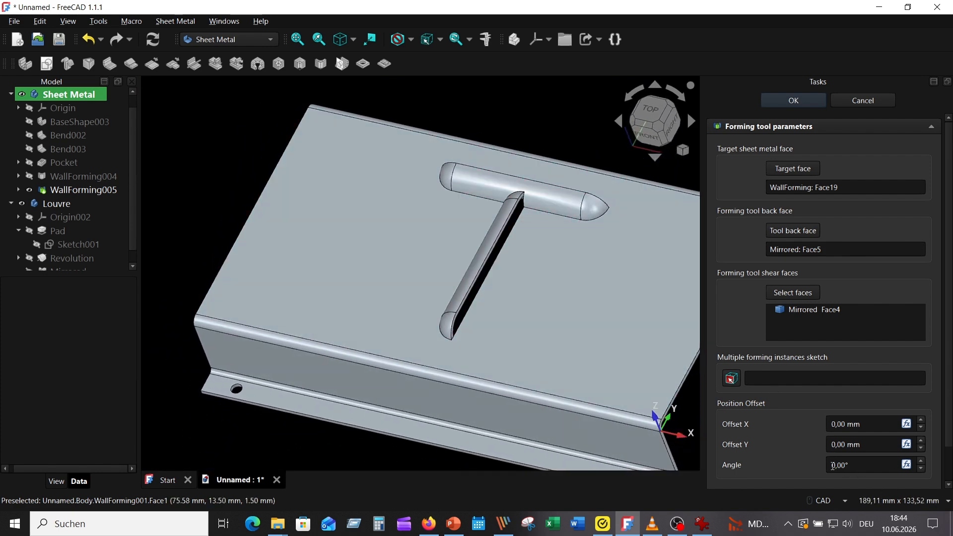
Step: Set the second formed louvre's angle to 90° and its Y position offset to 15 mm
click(880, 444)
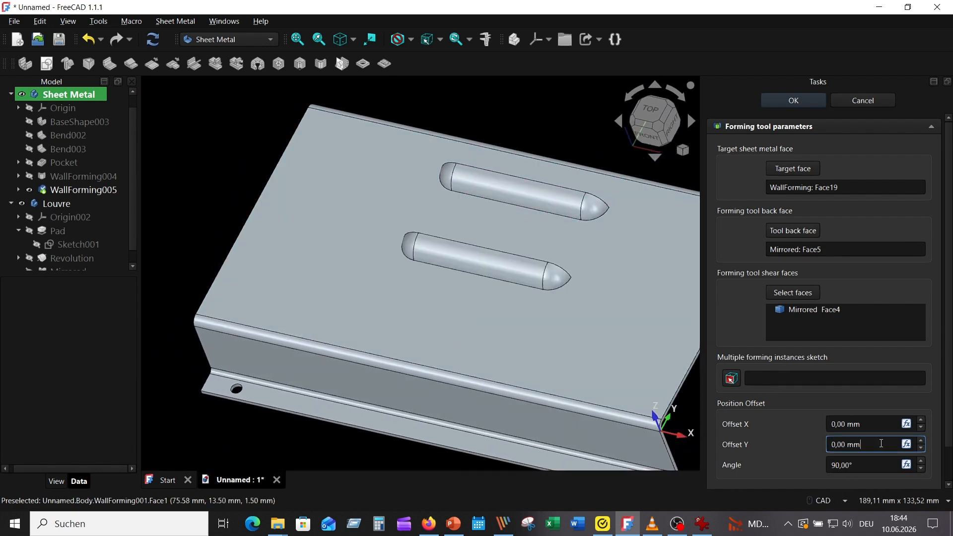
click(922, 442)
click(922, 441)
click(922, 442)
click(922, 441)
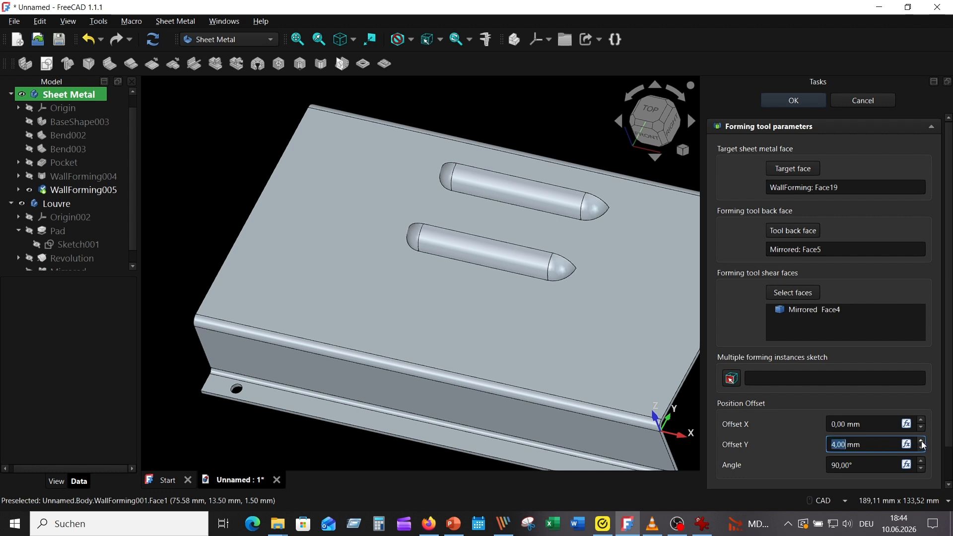
click(922, 441)
click(922, 441)
click(922, 442)
click(922, 442)
click(922, 442)
click(922, 442)
click(922, 441)
click(922, 442)
click(922, 442)
click(922, 441)
click(922, 441)
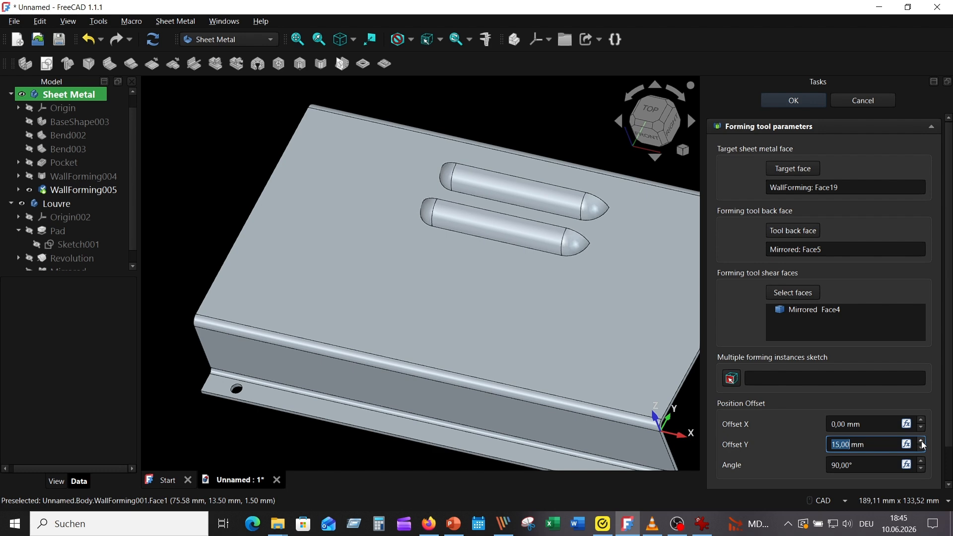
click(793, 101)
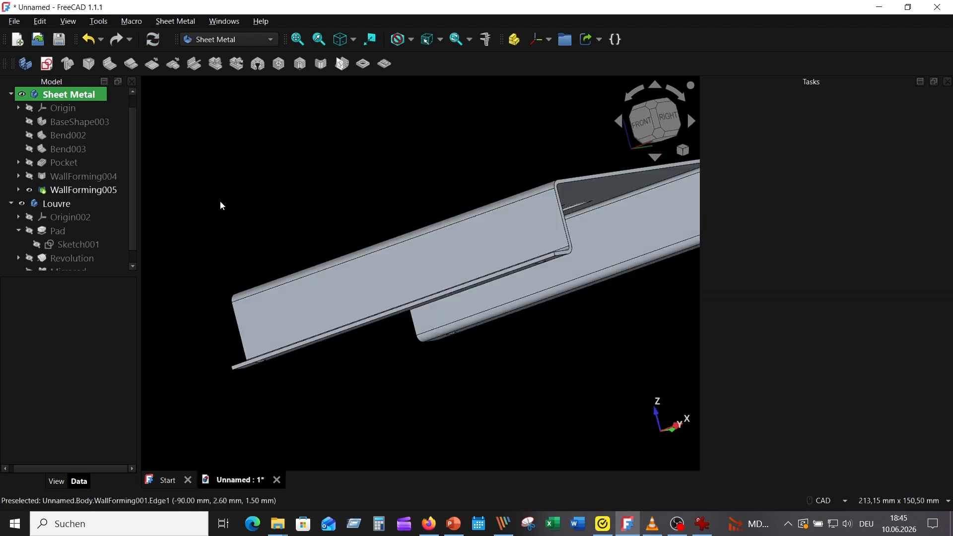
key(0)
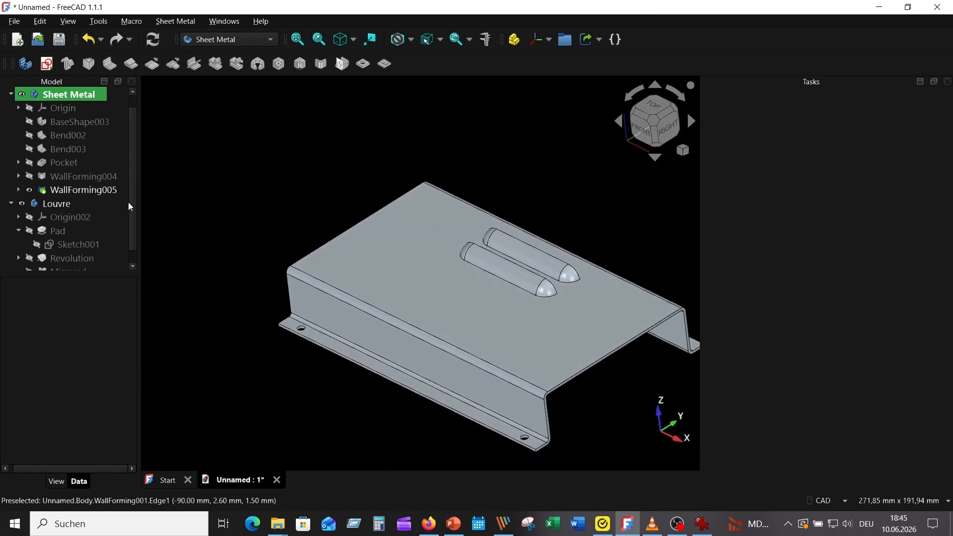
Step: Form a third louvre in the panel's underside from the same louvre tool faces, with a Y offset of -30 mm and a 90° angle
scroll(135, 200, down, 1)
click(29, 259)
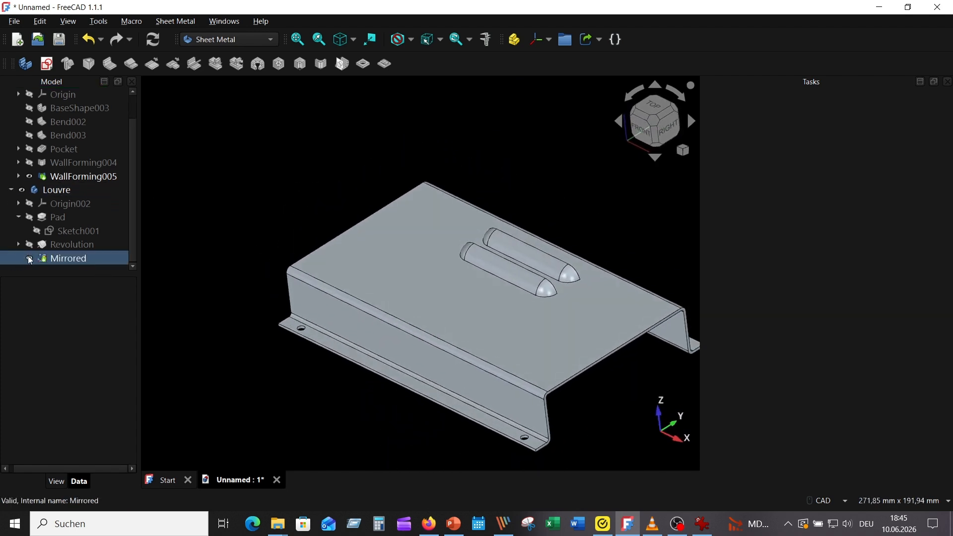
click(245, 294)
key(5)
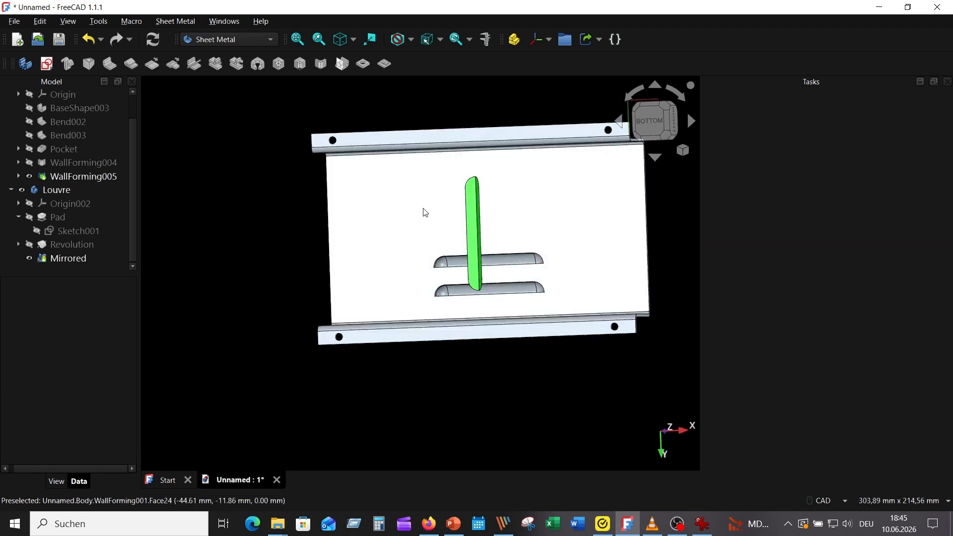
middle_drag(423, 208, 432, 258)
click(408, 249)
scroll(491, 232, up, 5)
click(351, 246)
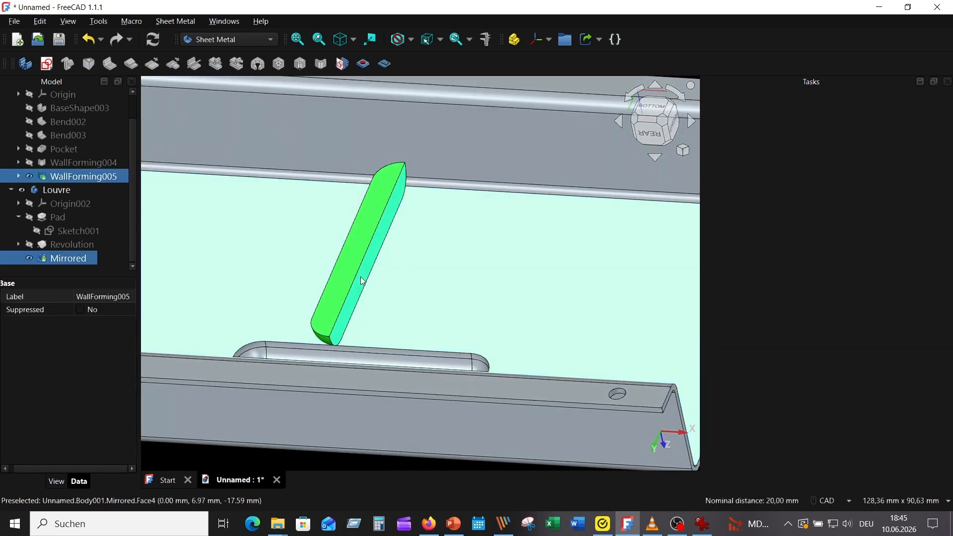
click(385, 66)
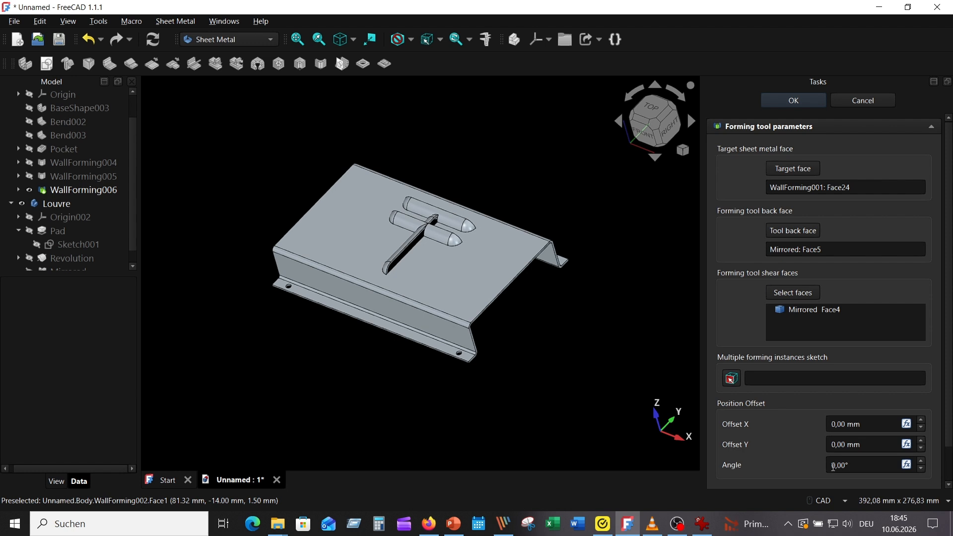
click(868, 446)
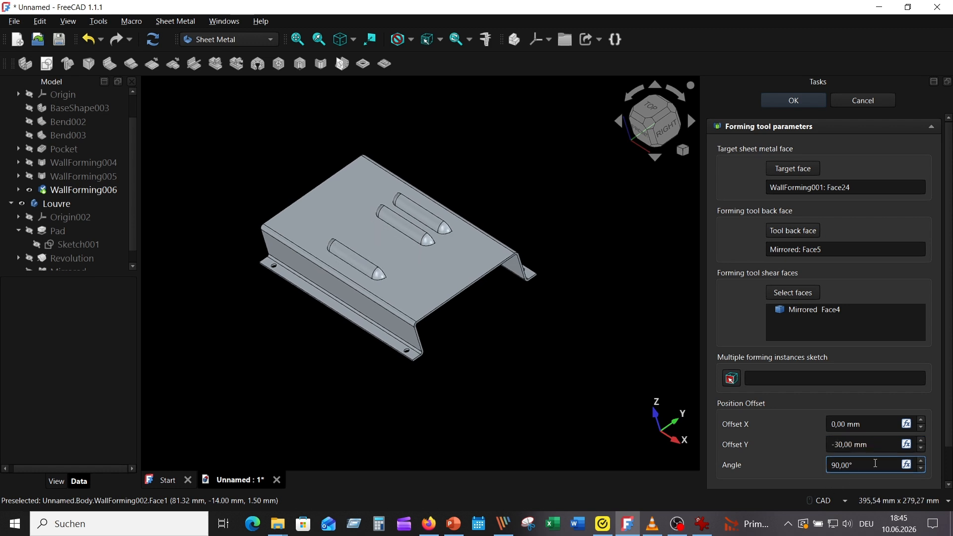
click(794, 104)
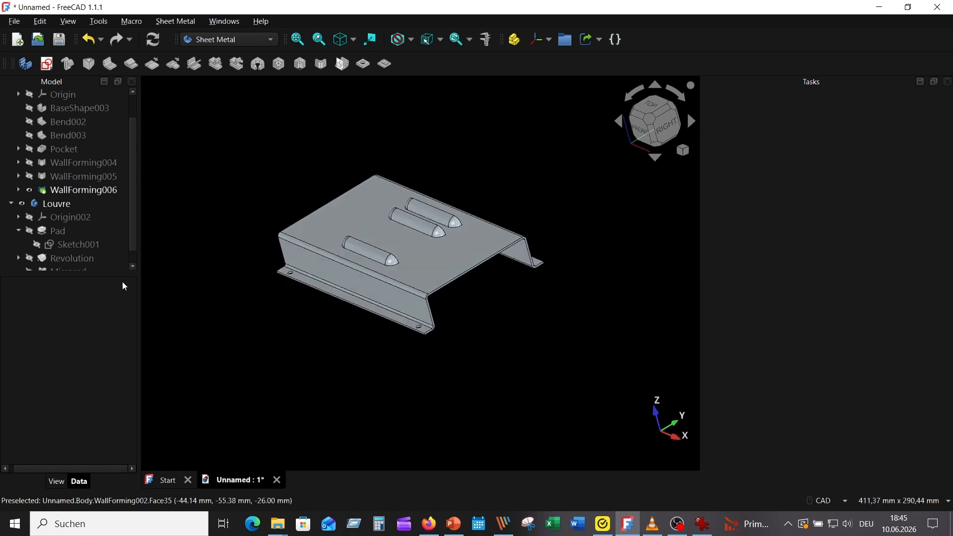
Step: Form a fourth louvre in the panel's underside from the louvre tool's back and shear faces, offset -15 mm in Y and angled 90°
scroll(79, 233, down, 1)
mouse_move(462, 270)
middle_down()
mouse_move(232, 334)
mouse_move(412, 321)
mouse_move(350, 320)
mouse_move(475, 259)
middle_up()
click(357, 313)
scroll(475, 259, up, 3)
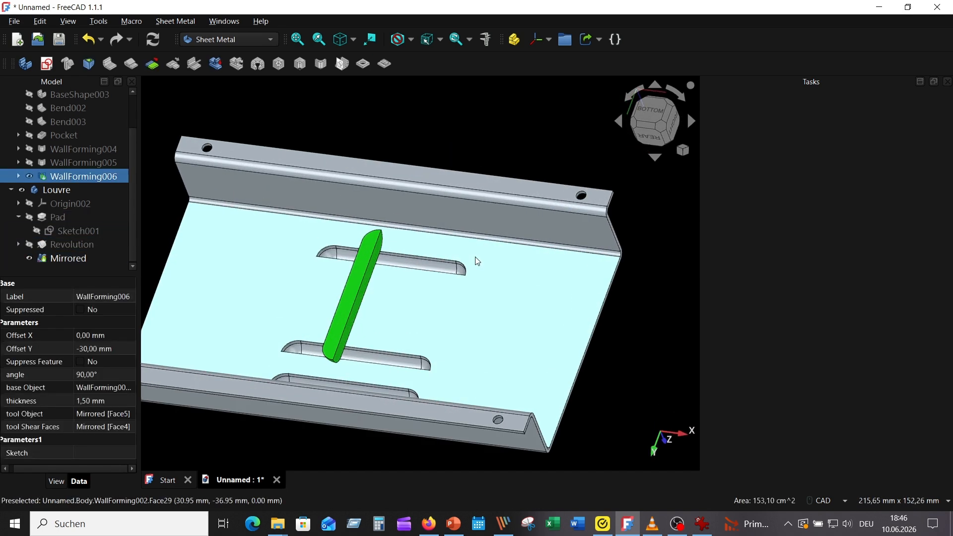
ctrl+click(360, 270)
scroll(357, 312, up, 3)
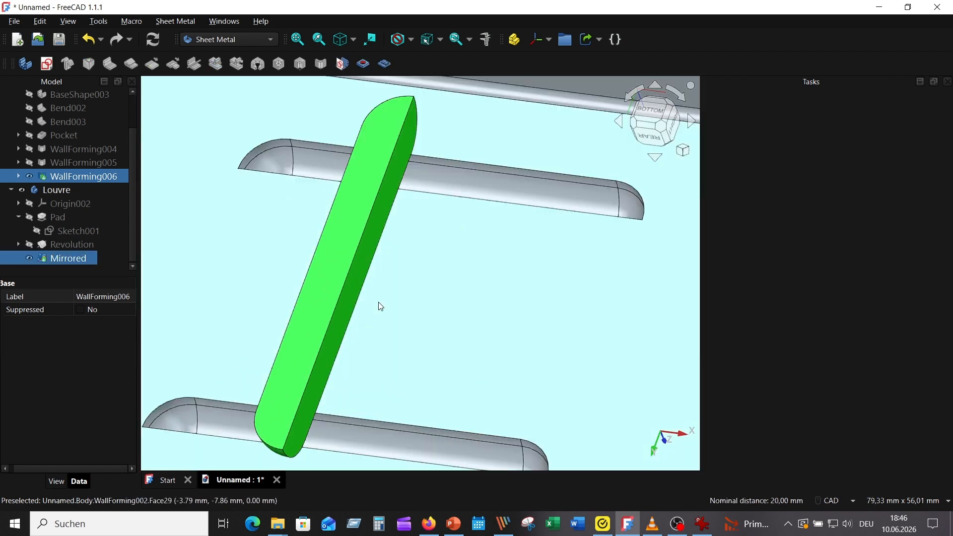
scroll(355, 293, down, 5)
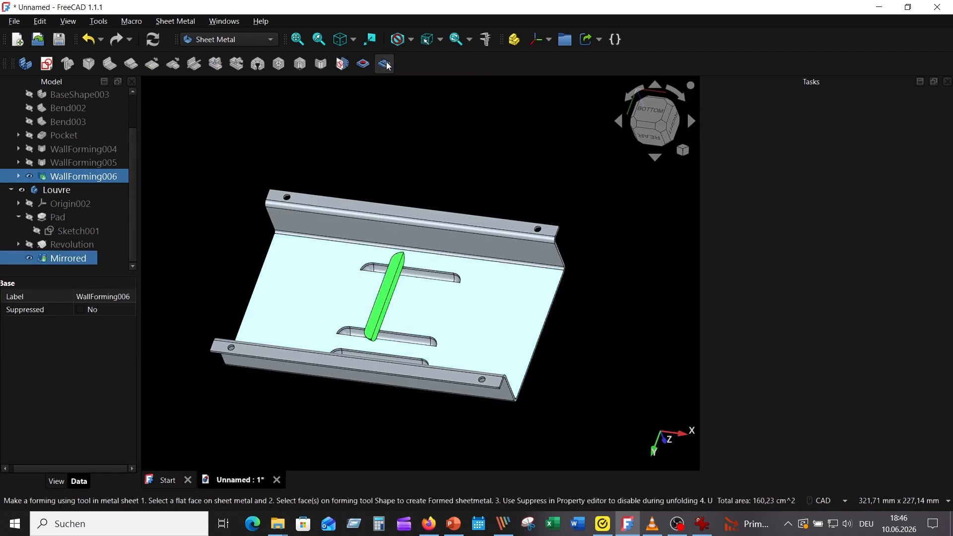
mouse_move(457, 114)
middle_down()
mouse_move(459, 147)
mouse_move(566, 320)
mouse_move(465, 110)
middle_up()
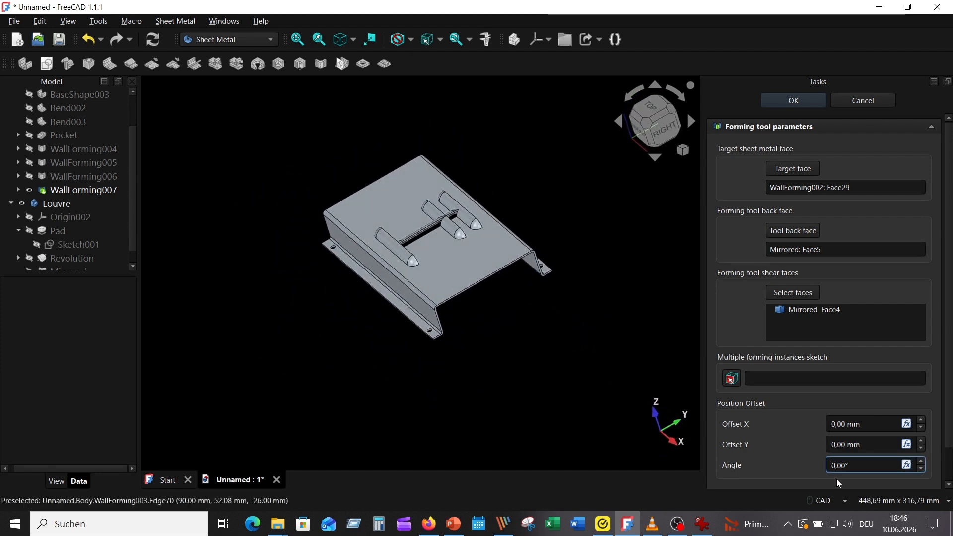
click(871, 447)
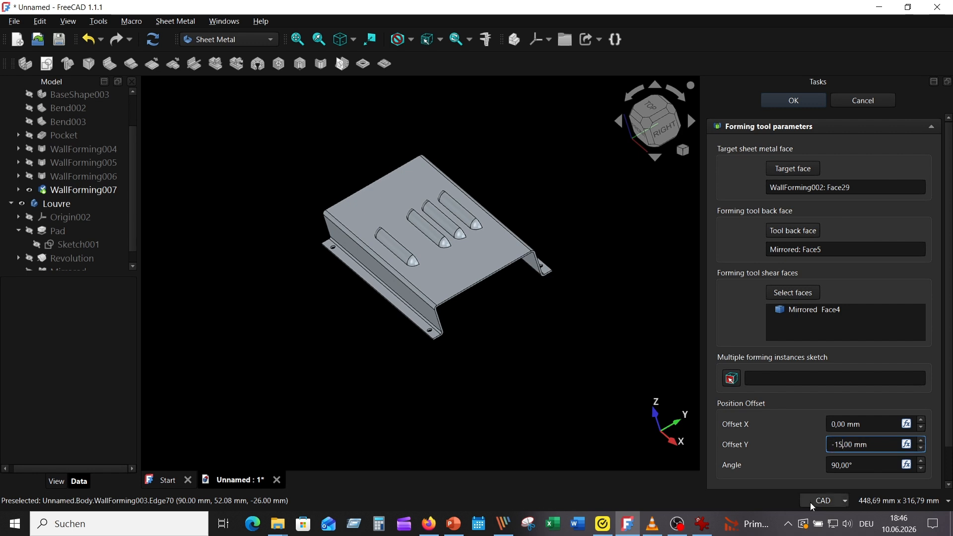
click(869, 465)
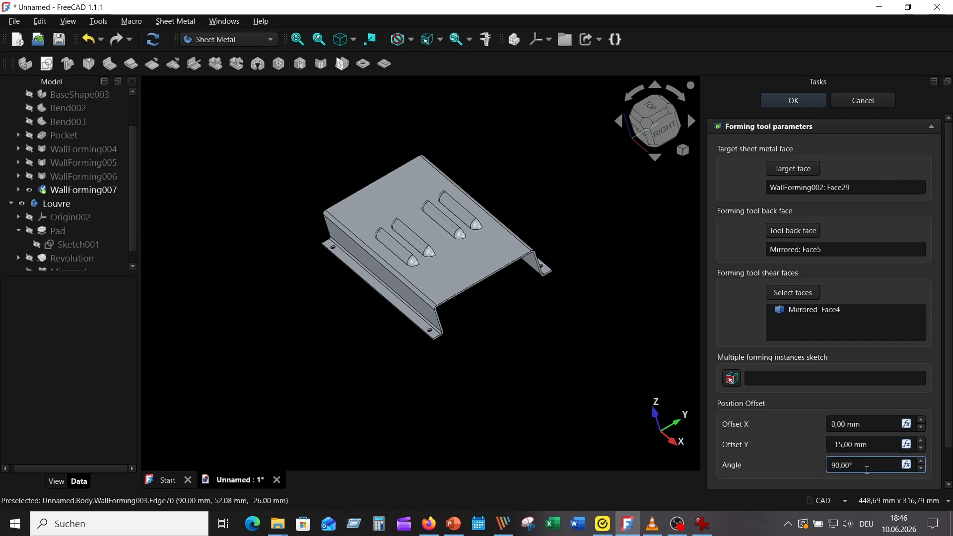
click(794, 100)
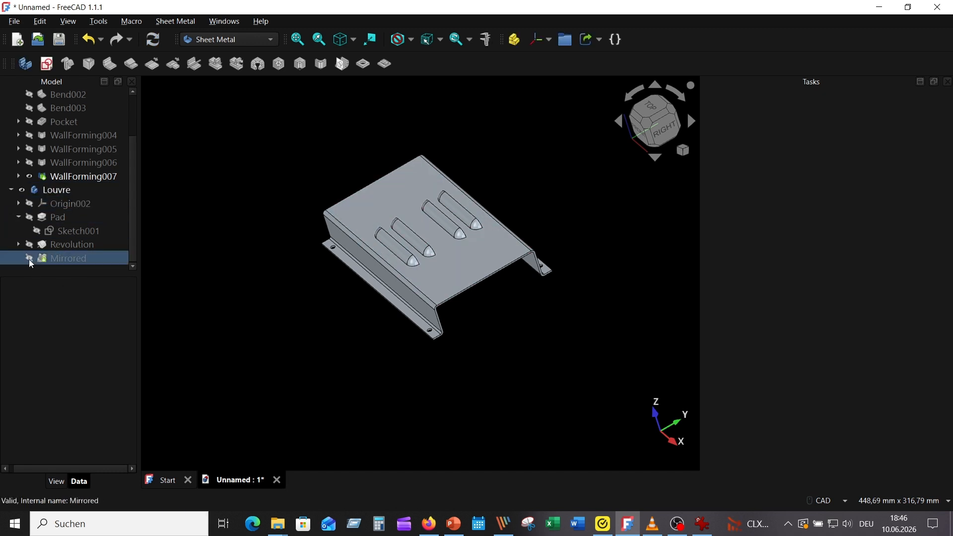
Step: Form a fifth louvre at the panel's centre from the same louvre tool faces, with zero X and Y offsets and a 90° angle
click(19, 217)
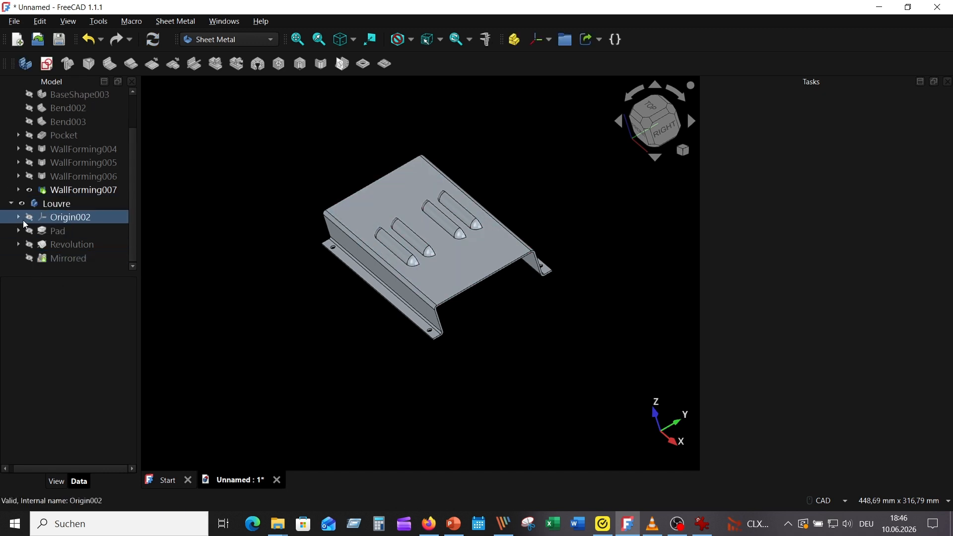
click(28, 256)
middle_drag(389, 340, 352, 298)
click(476, 304)
scroll(555, 297, up, 4)
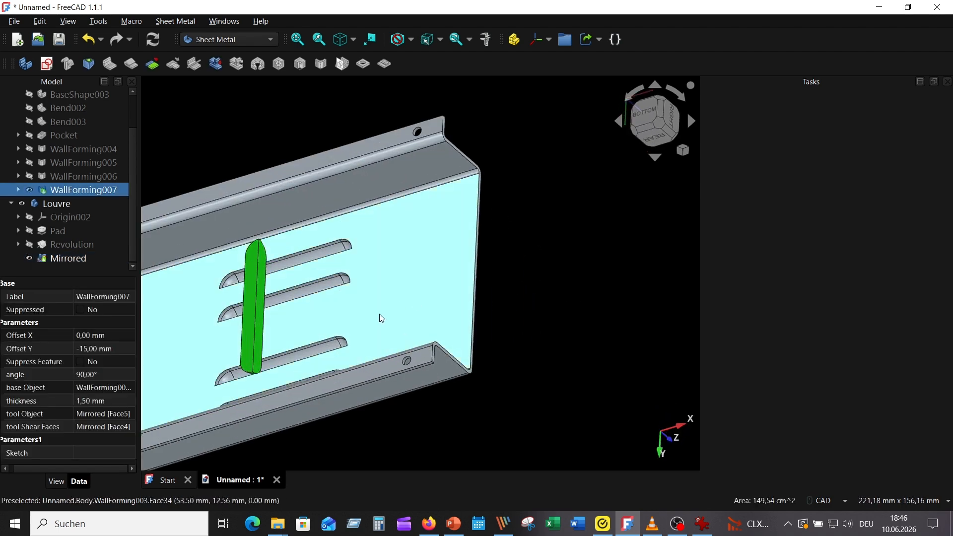
ctrl+click(254, 306)
scroll(386, 338, down, 4)
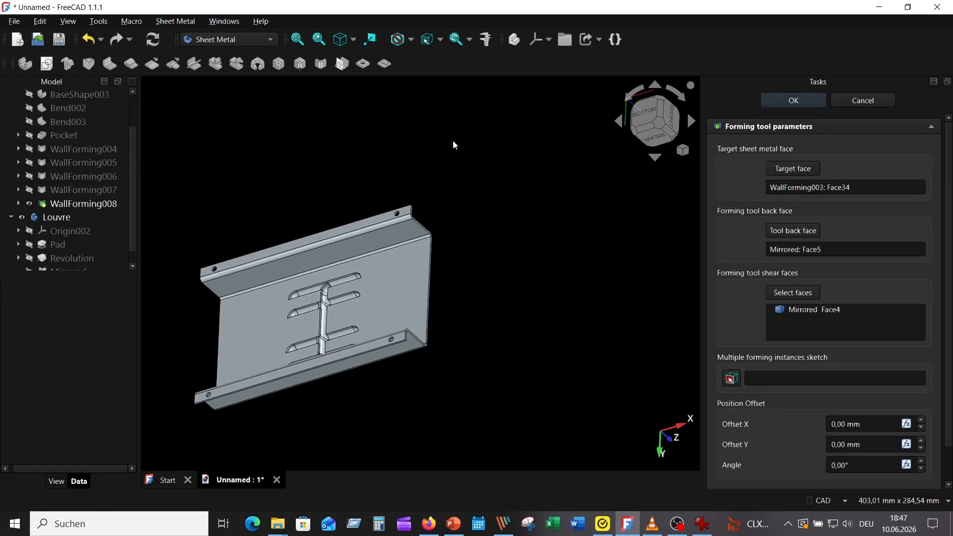
middle_drag(454, 141, 877, 497)
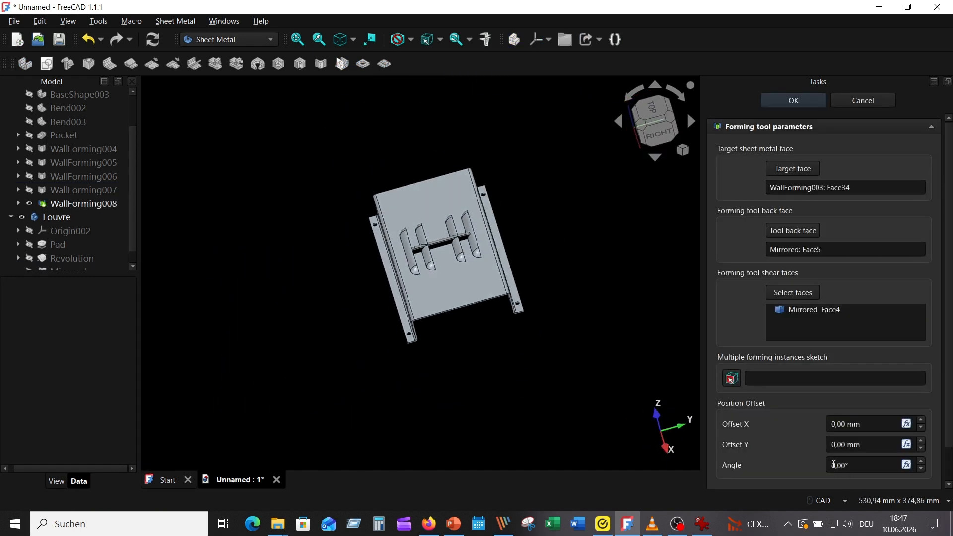
text(9)
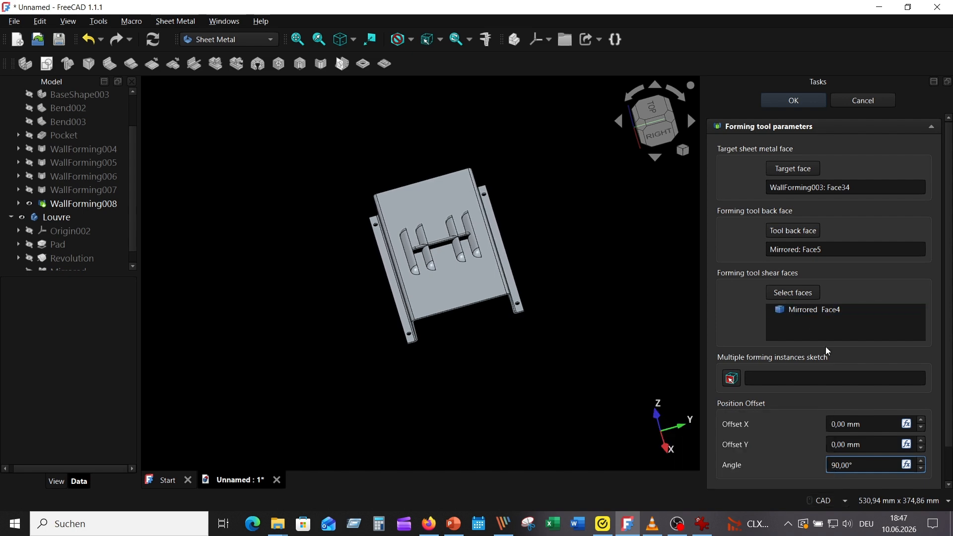
click(877, 443)
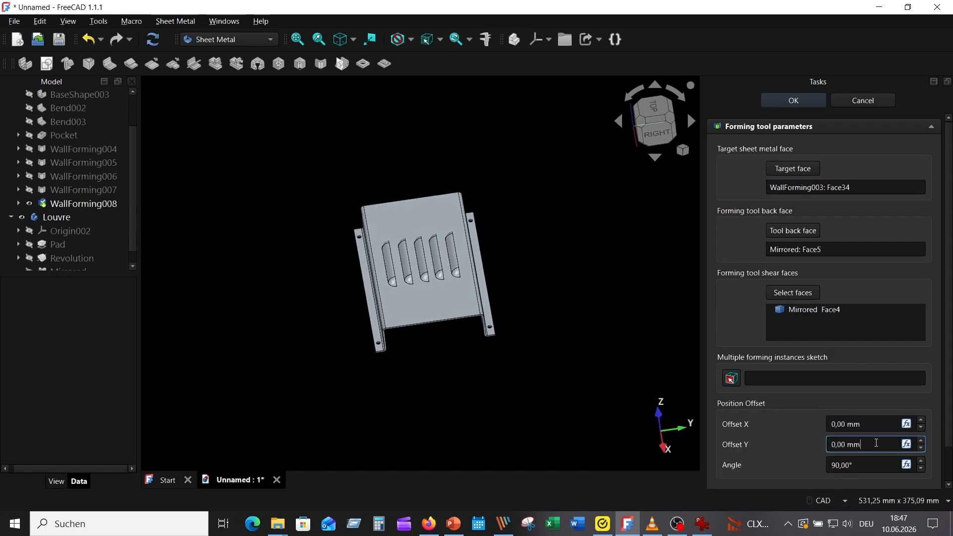
click(794, 102)
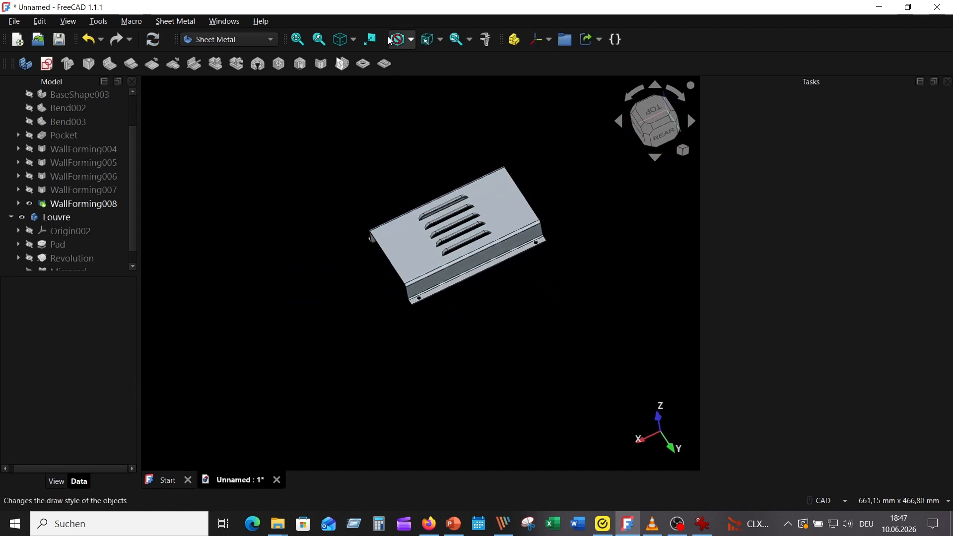
click(340, 39)
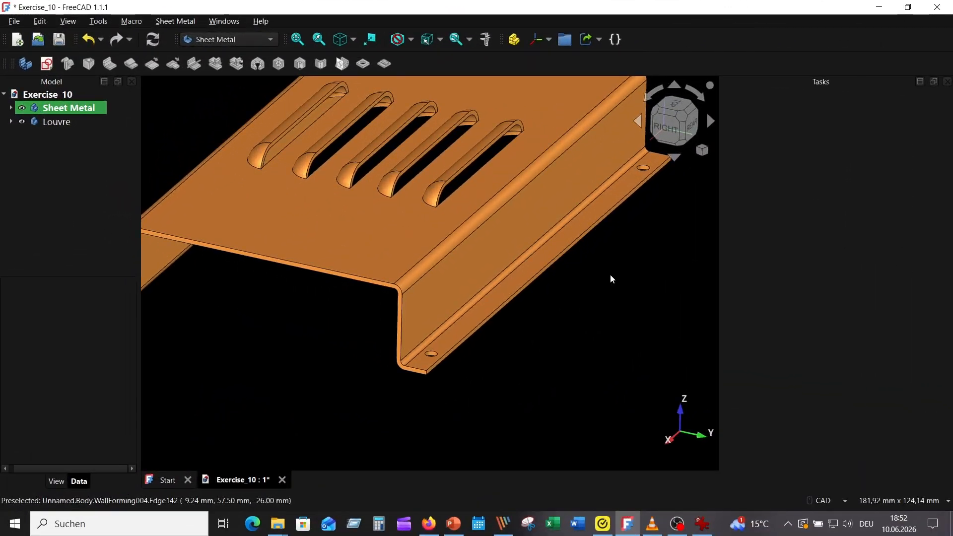
Step: Measure the free distance between the foot flange's underside and the upper edge of the outermost louvre, with deltas shown
middle_drag(604, 312, 586, 287)
click(484, 41)
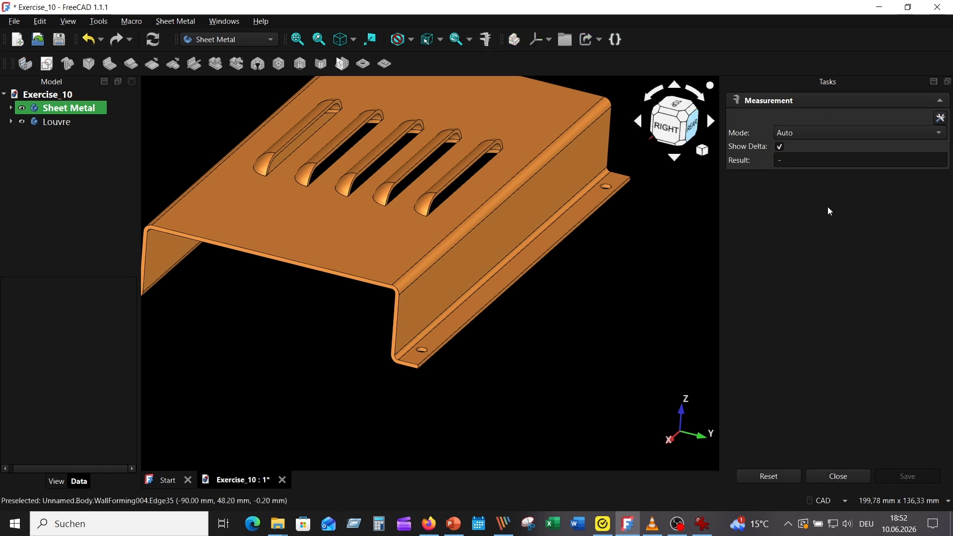
middle_drag(567, 319, 471, 283)
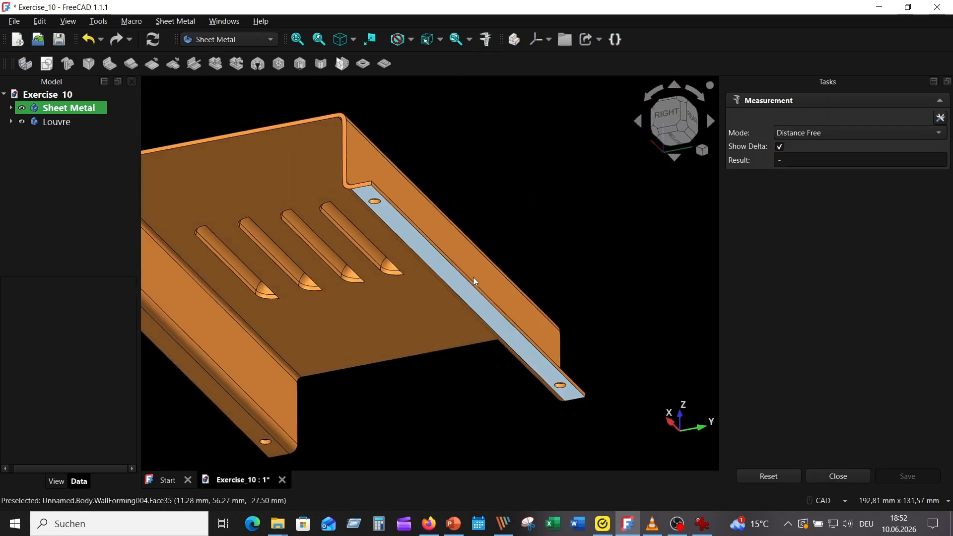
click(472, 277)
middle_drag(565, 217, 543, 291)
scroll(422, 390, up, 2)
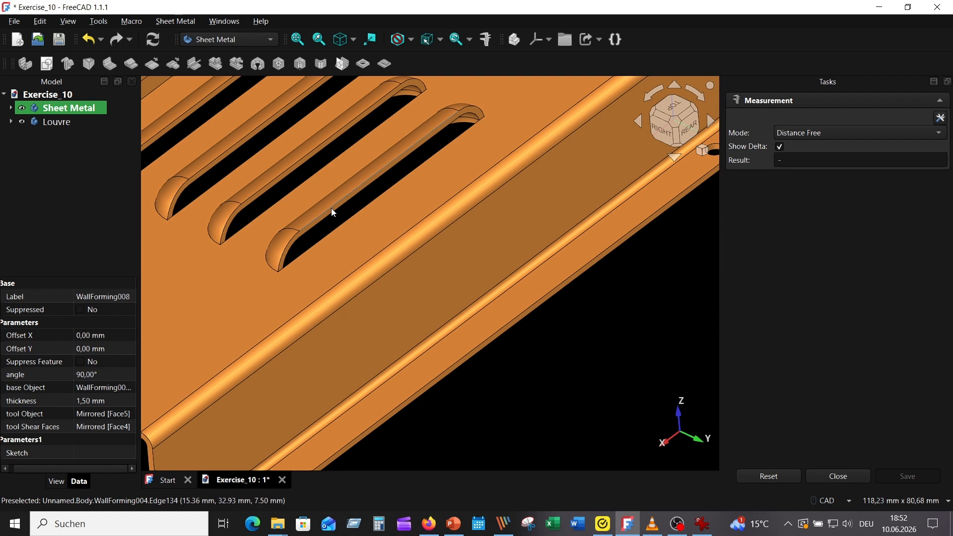
click(330, 206)
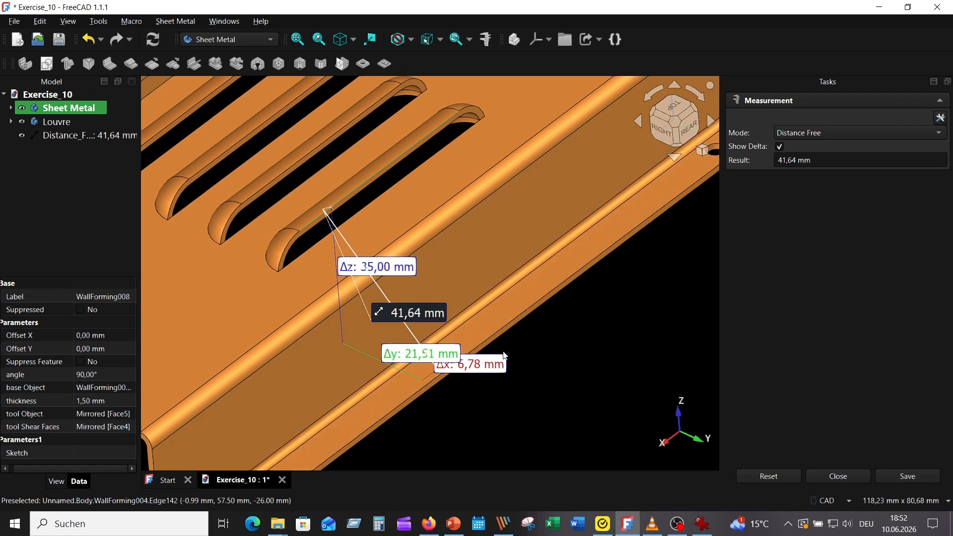
Step: Compare the vertical distance with the overall depth in the reference drawing's side view and clear the measurement
middle_drag(397, 333, 458, 328)
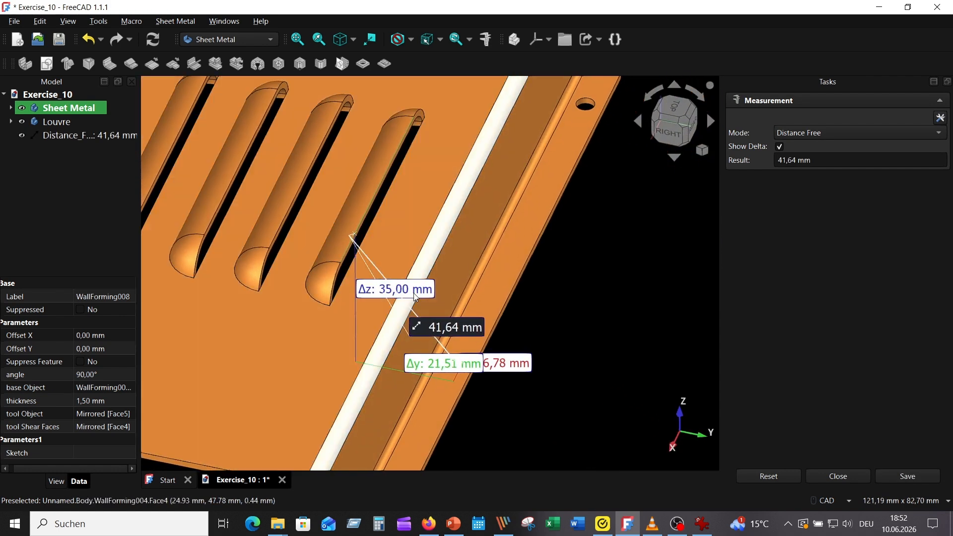
click(701, 527)
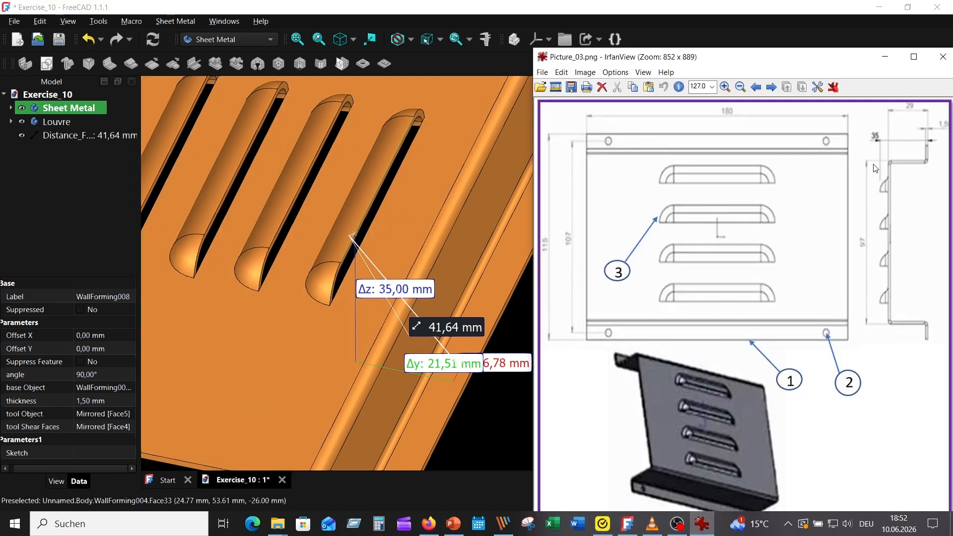
click(476, 465)
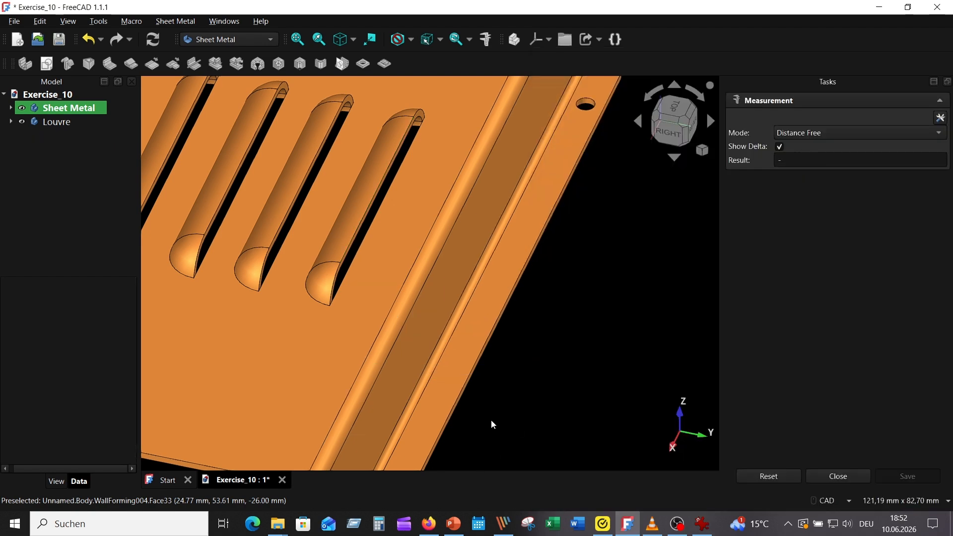